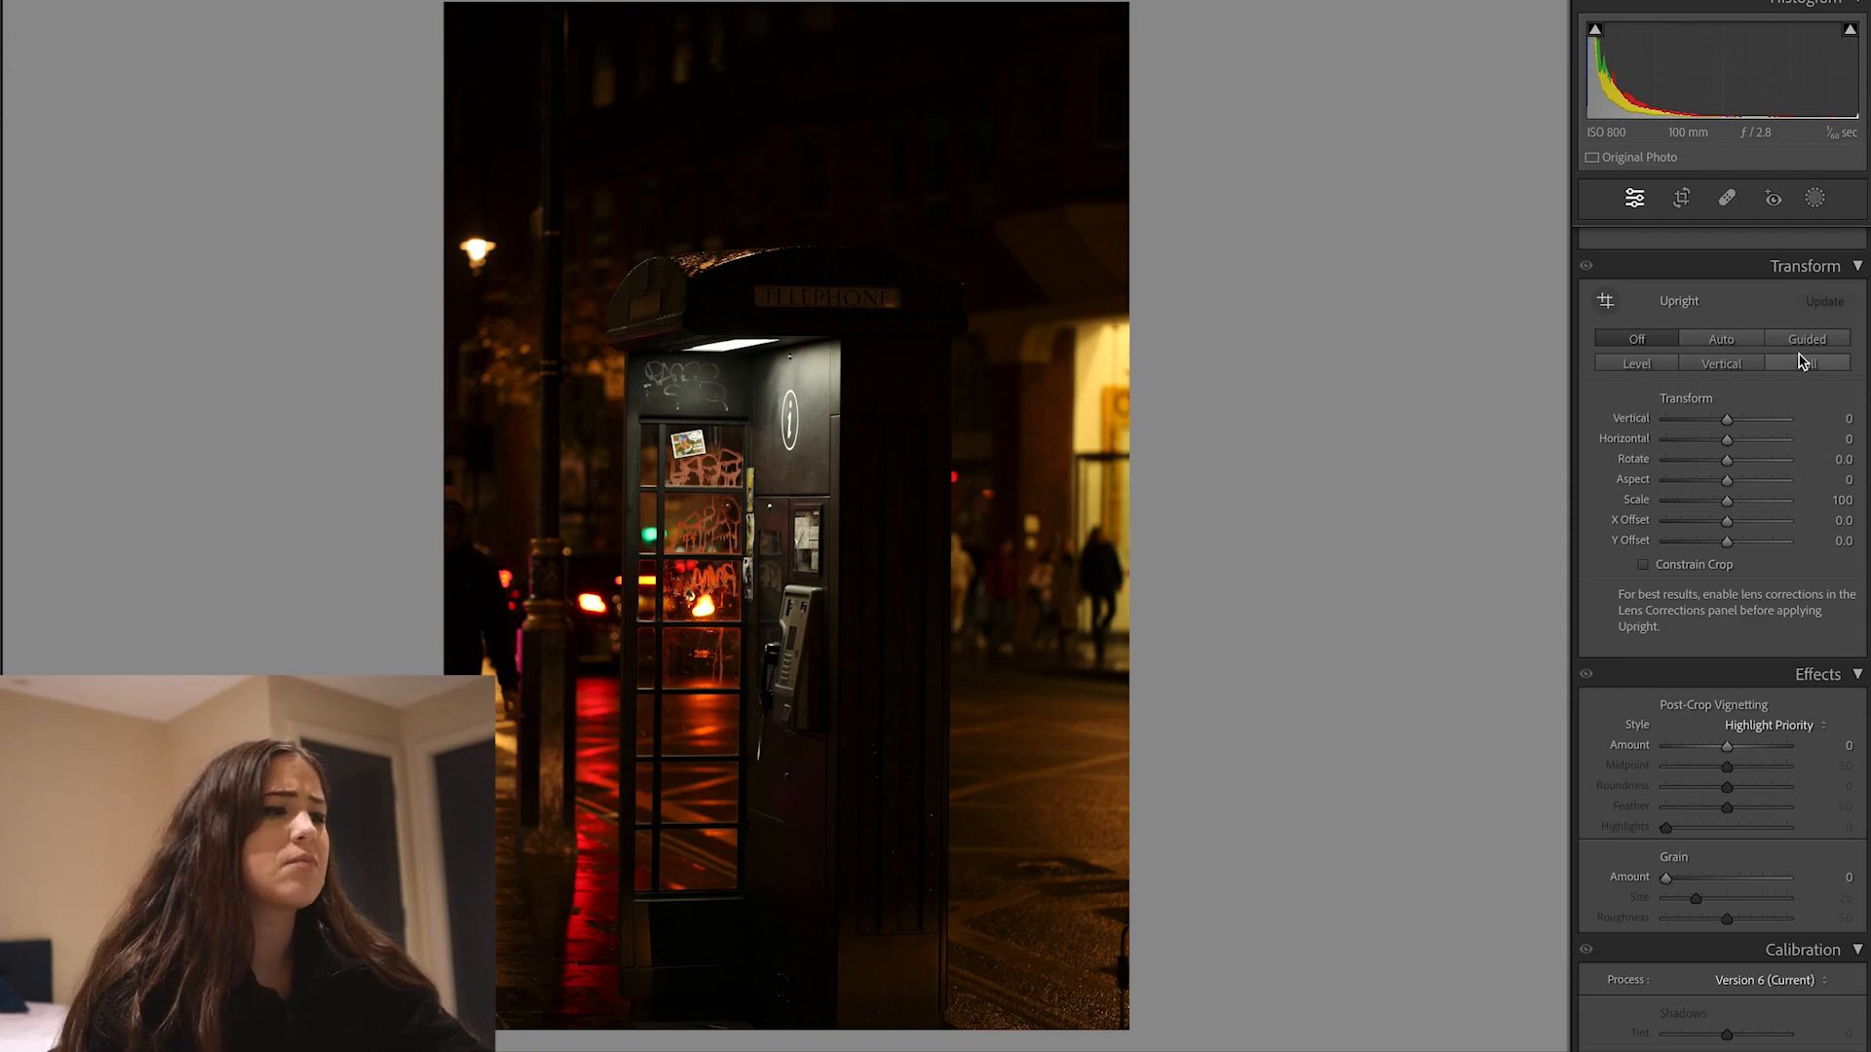
# - Darken the photo's basic tone with exposure -0.75, contrast +6, highlights -13, shadows -52 and whites +33
pyautogui.scroll(15, 1801, 361)
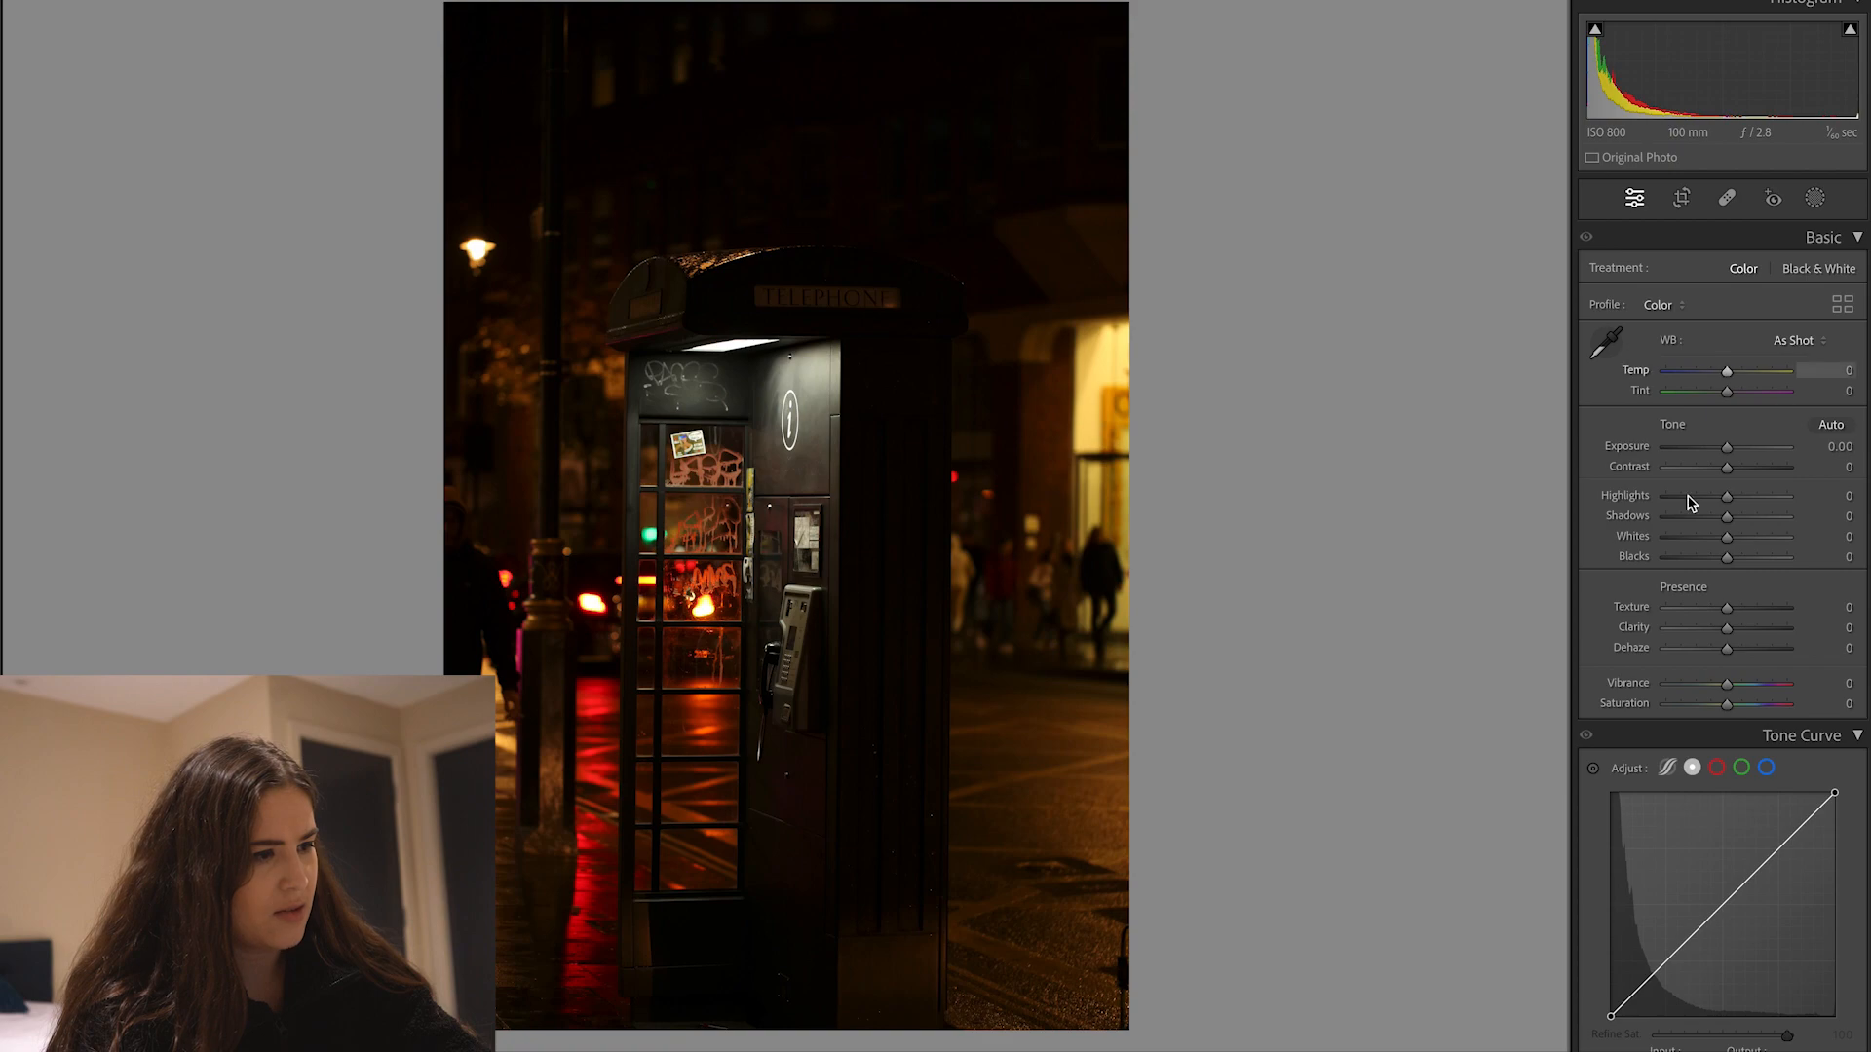
pyautogui.moveTo(1725, 454); pyautogui.dragTo(1716, 456)
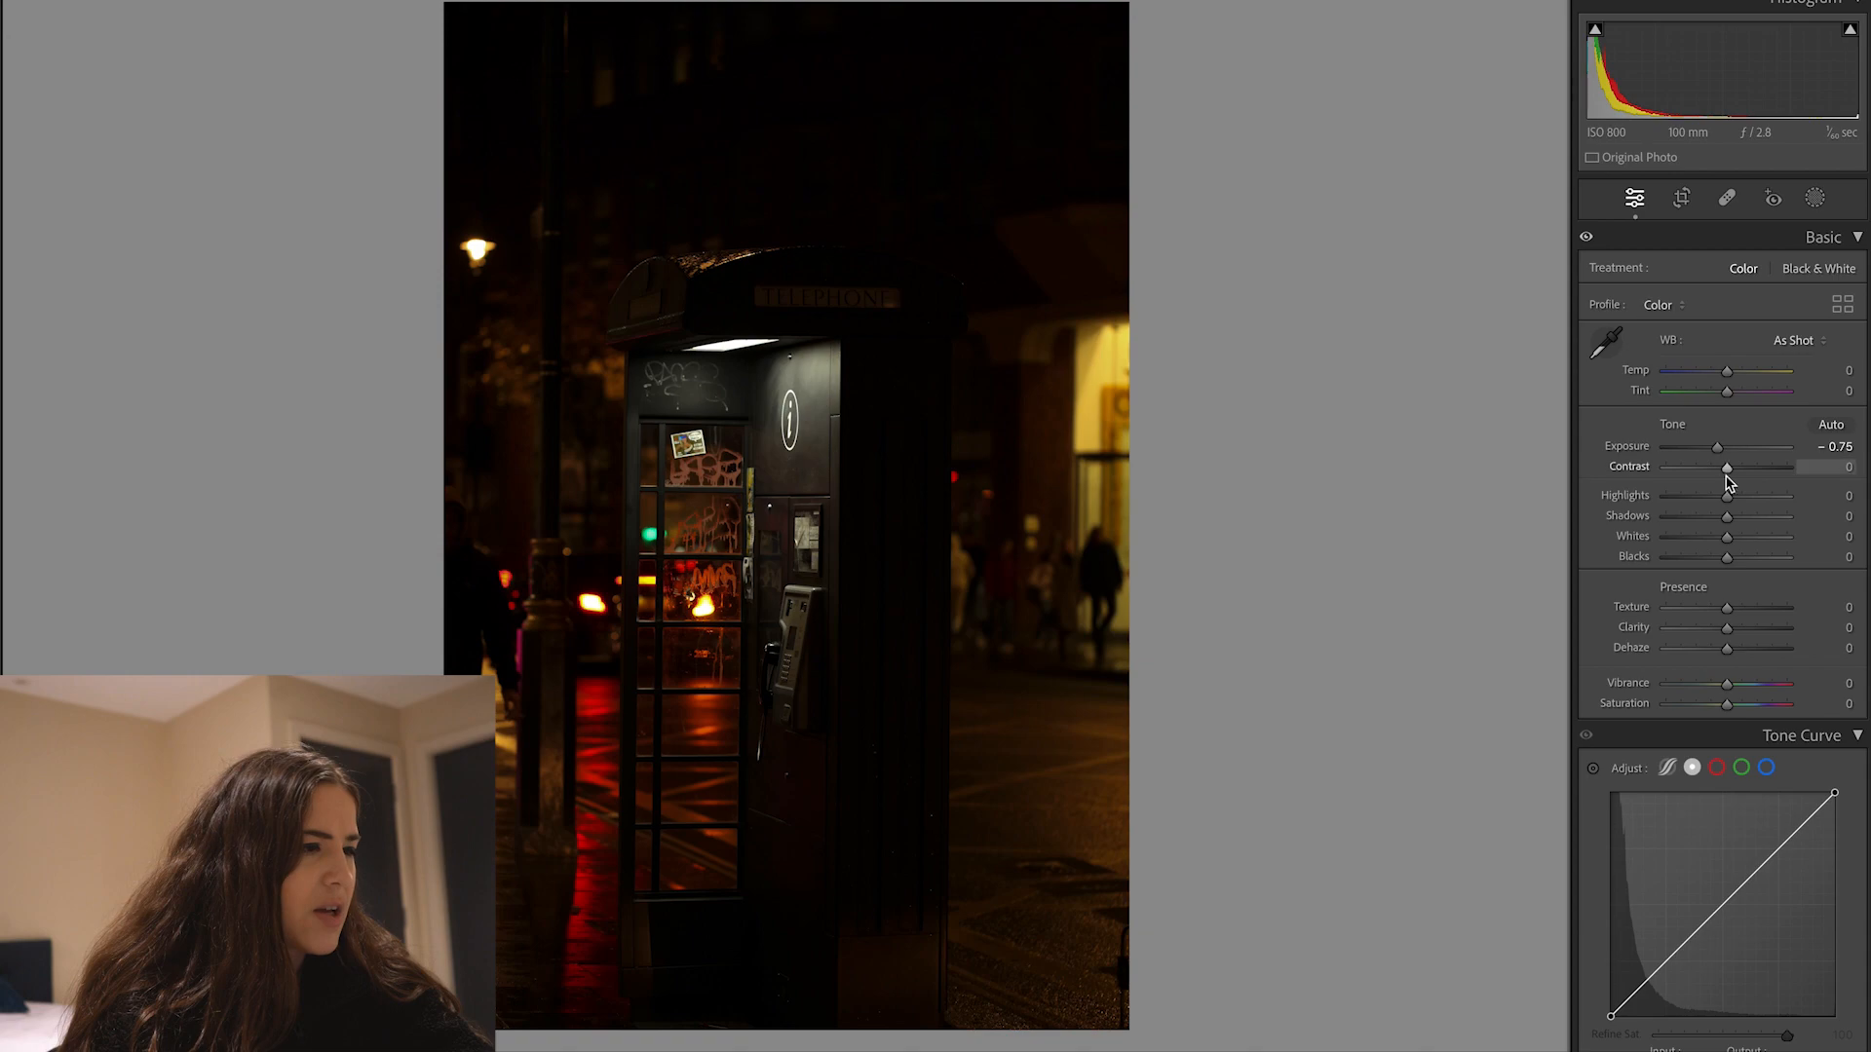
pyautogui.moveTo(1730, 475)
pyautogui.mouseDown()
pyautogui.moveTo(1750, 475)
pyautogui.moveTo(1702, 477)
pyautogui.moveTo(1733, 470)
pyautogui.mouseUp()
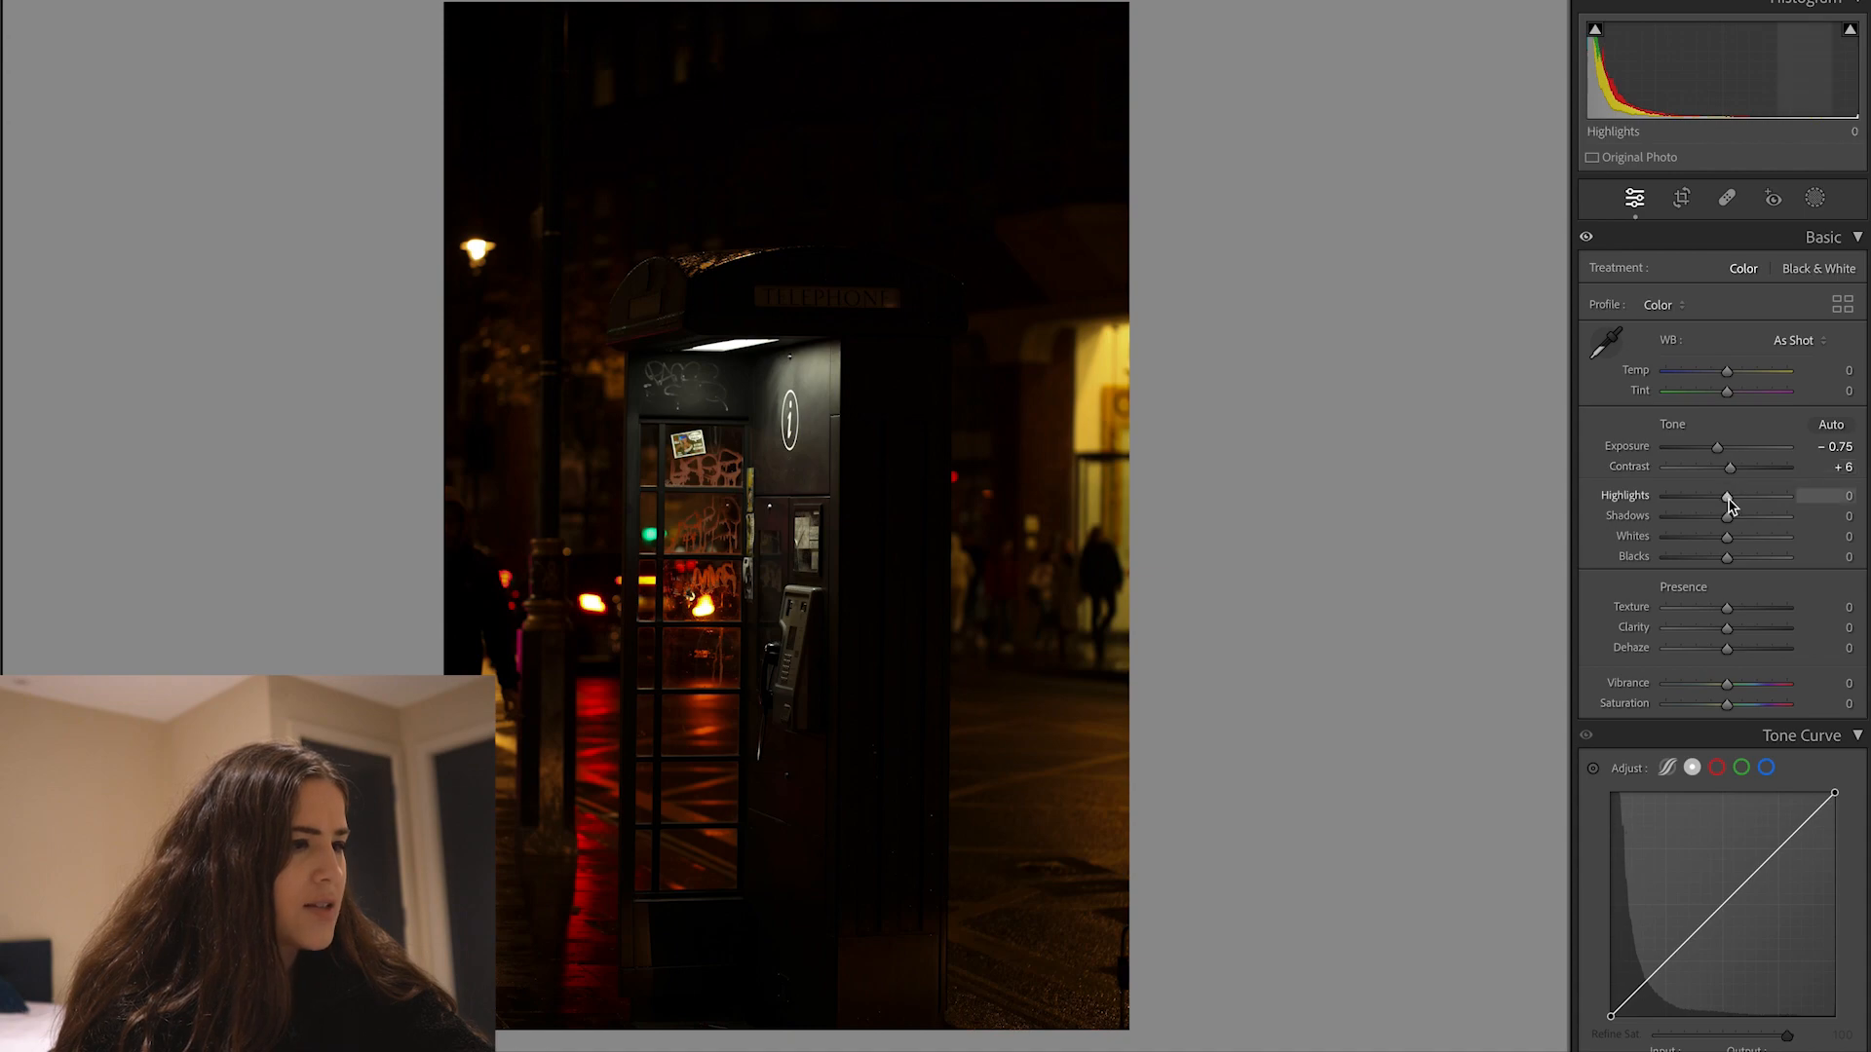
pyautogui.moveTo(1726, 497)
pyautogui.mouseDown()
pyautogui.moveTo(1763, 509)
pyautogui.moveTo(1688, 498)
pyautogui.moveTo(1744, 506)
pyautogui.moveTo(1722, 507)
pyautogui.mouseUp()
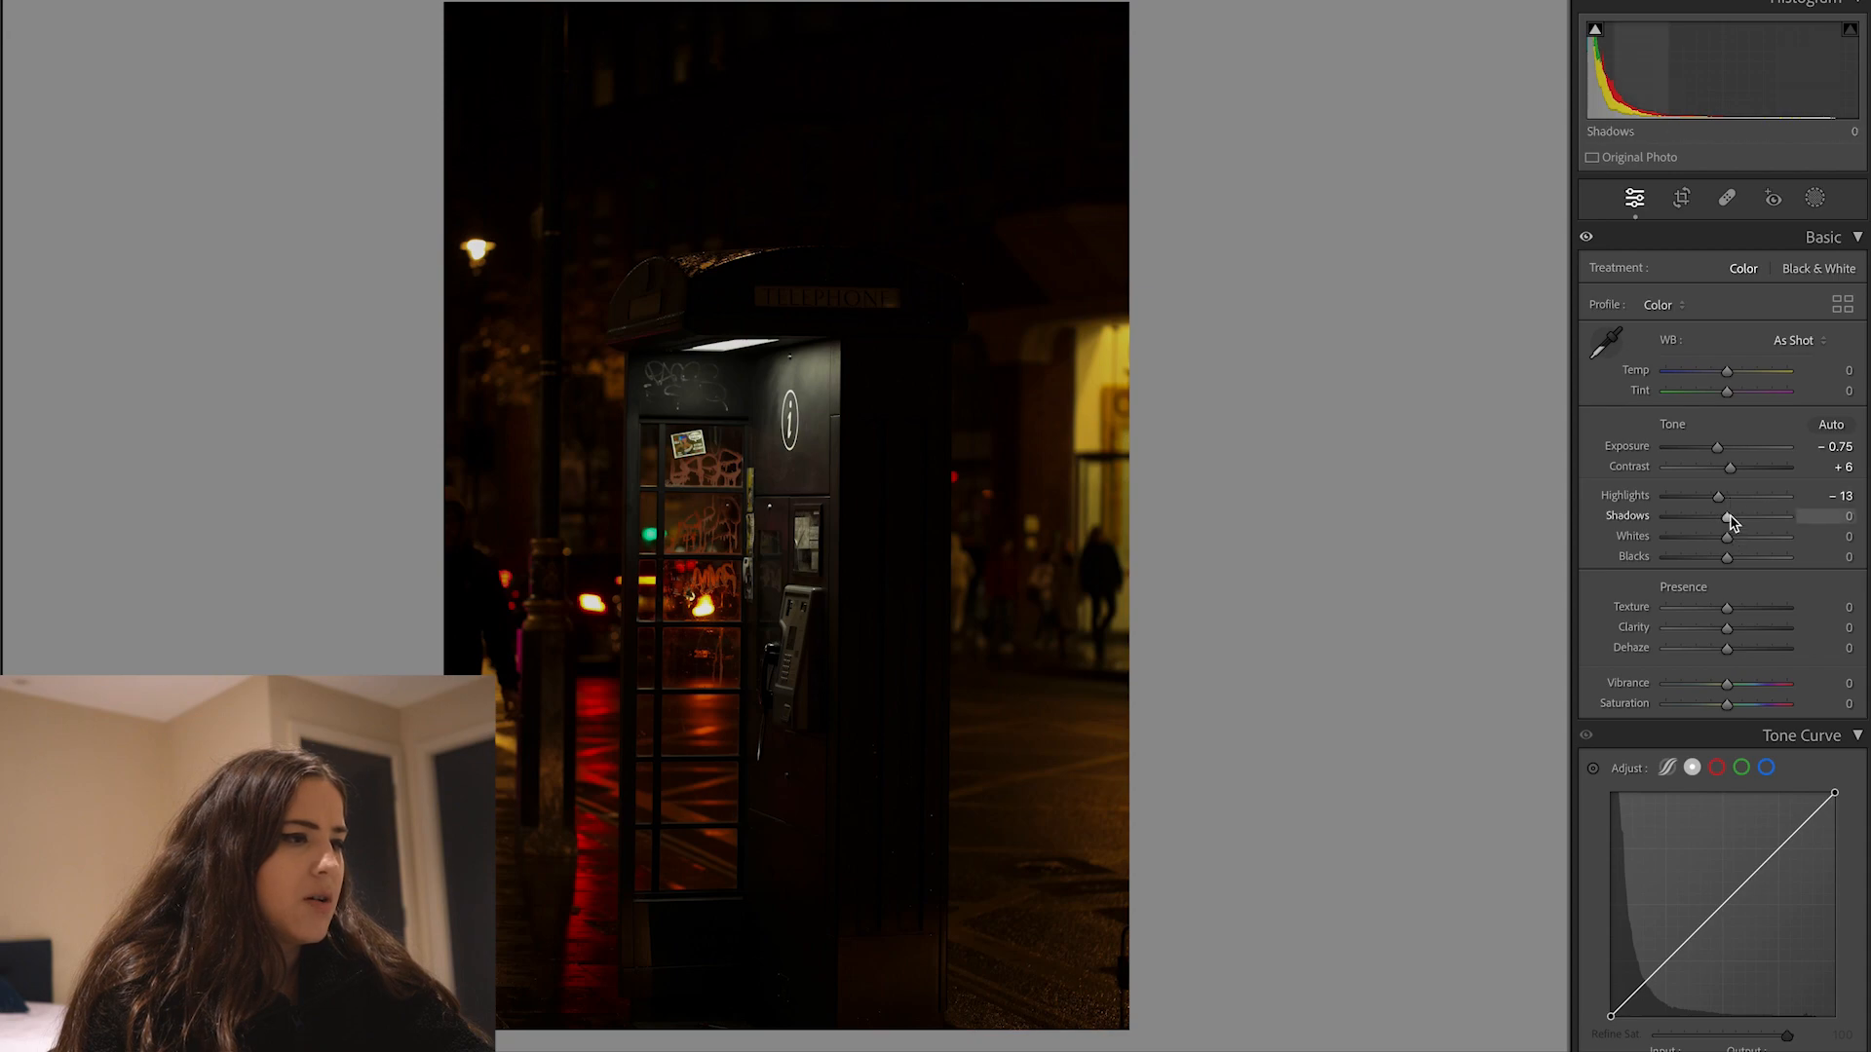
pyautogui.moveTo(1731, 517); pyautogui.dragTo(1698, 541)
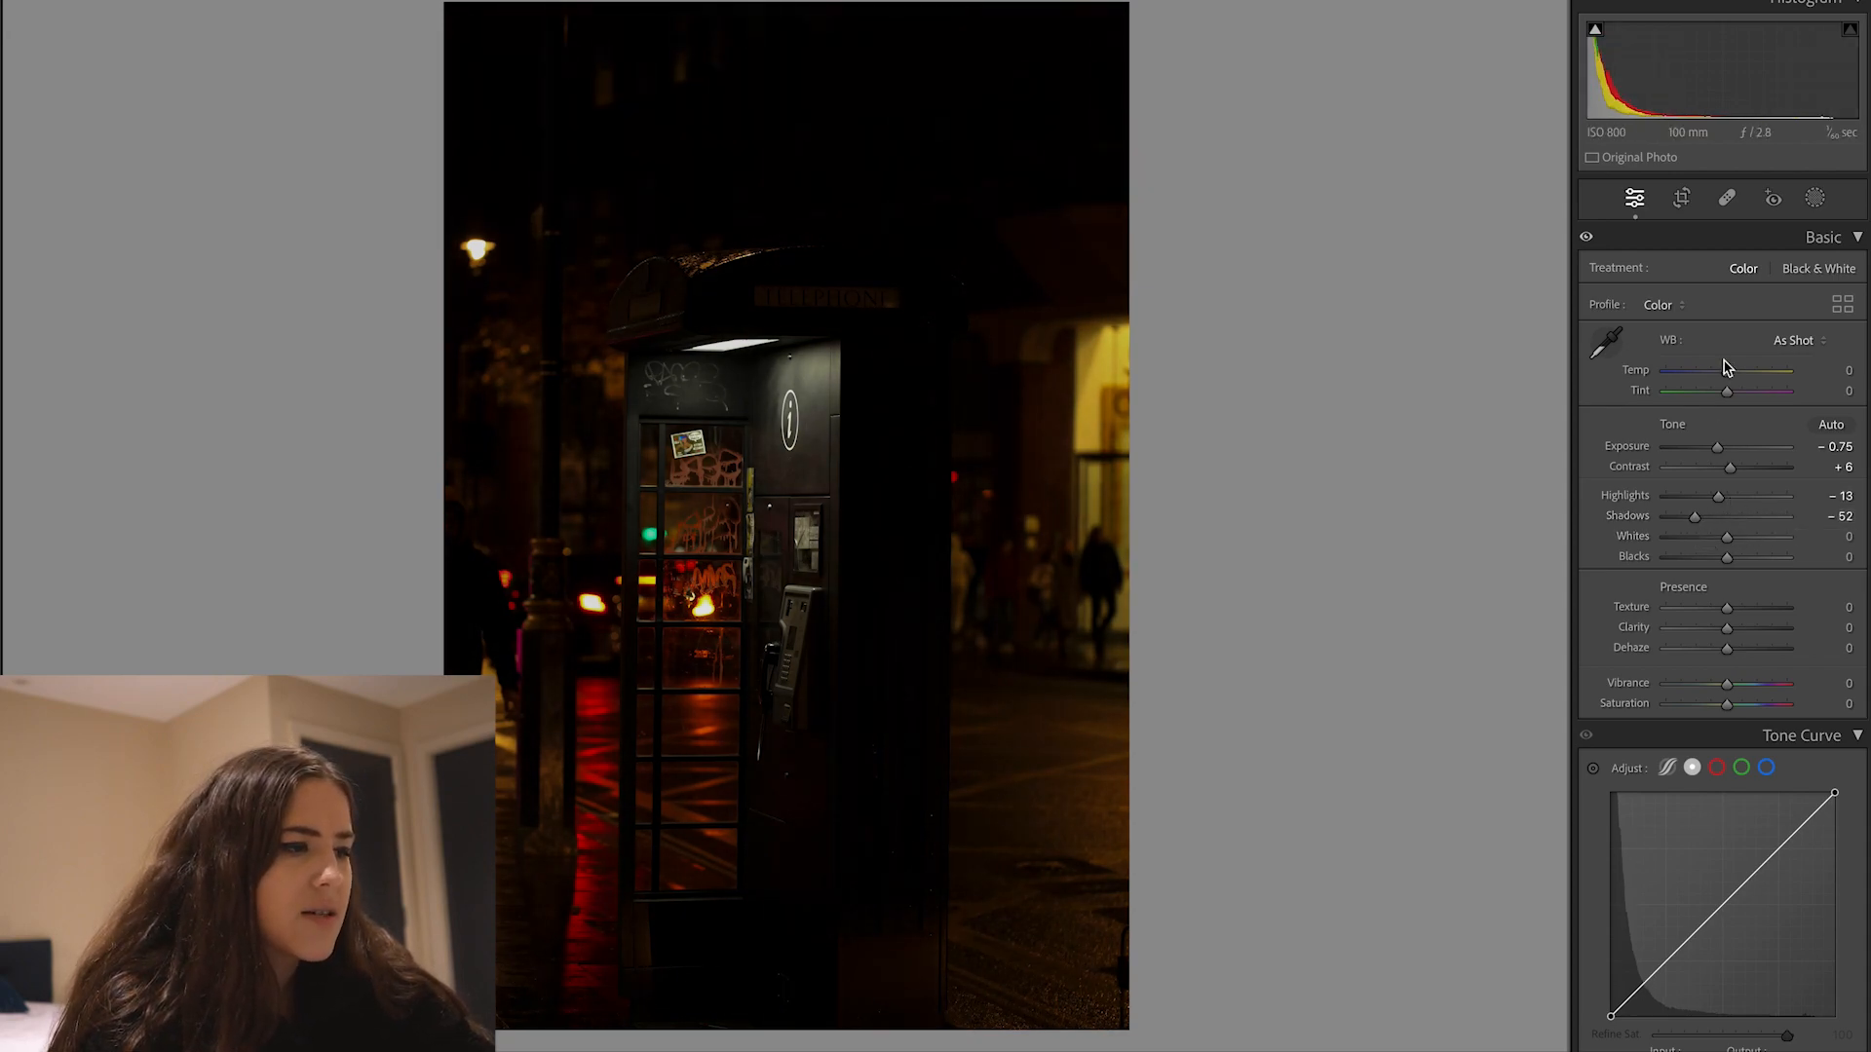
pyautogui.moveTo(1717, 535)
pyautogui.mouseDown()
pyautogui.moveTo(1765, 546)
pyautogui.moveTo(1749, 549)
pyautogui.mouseUp()
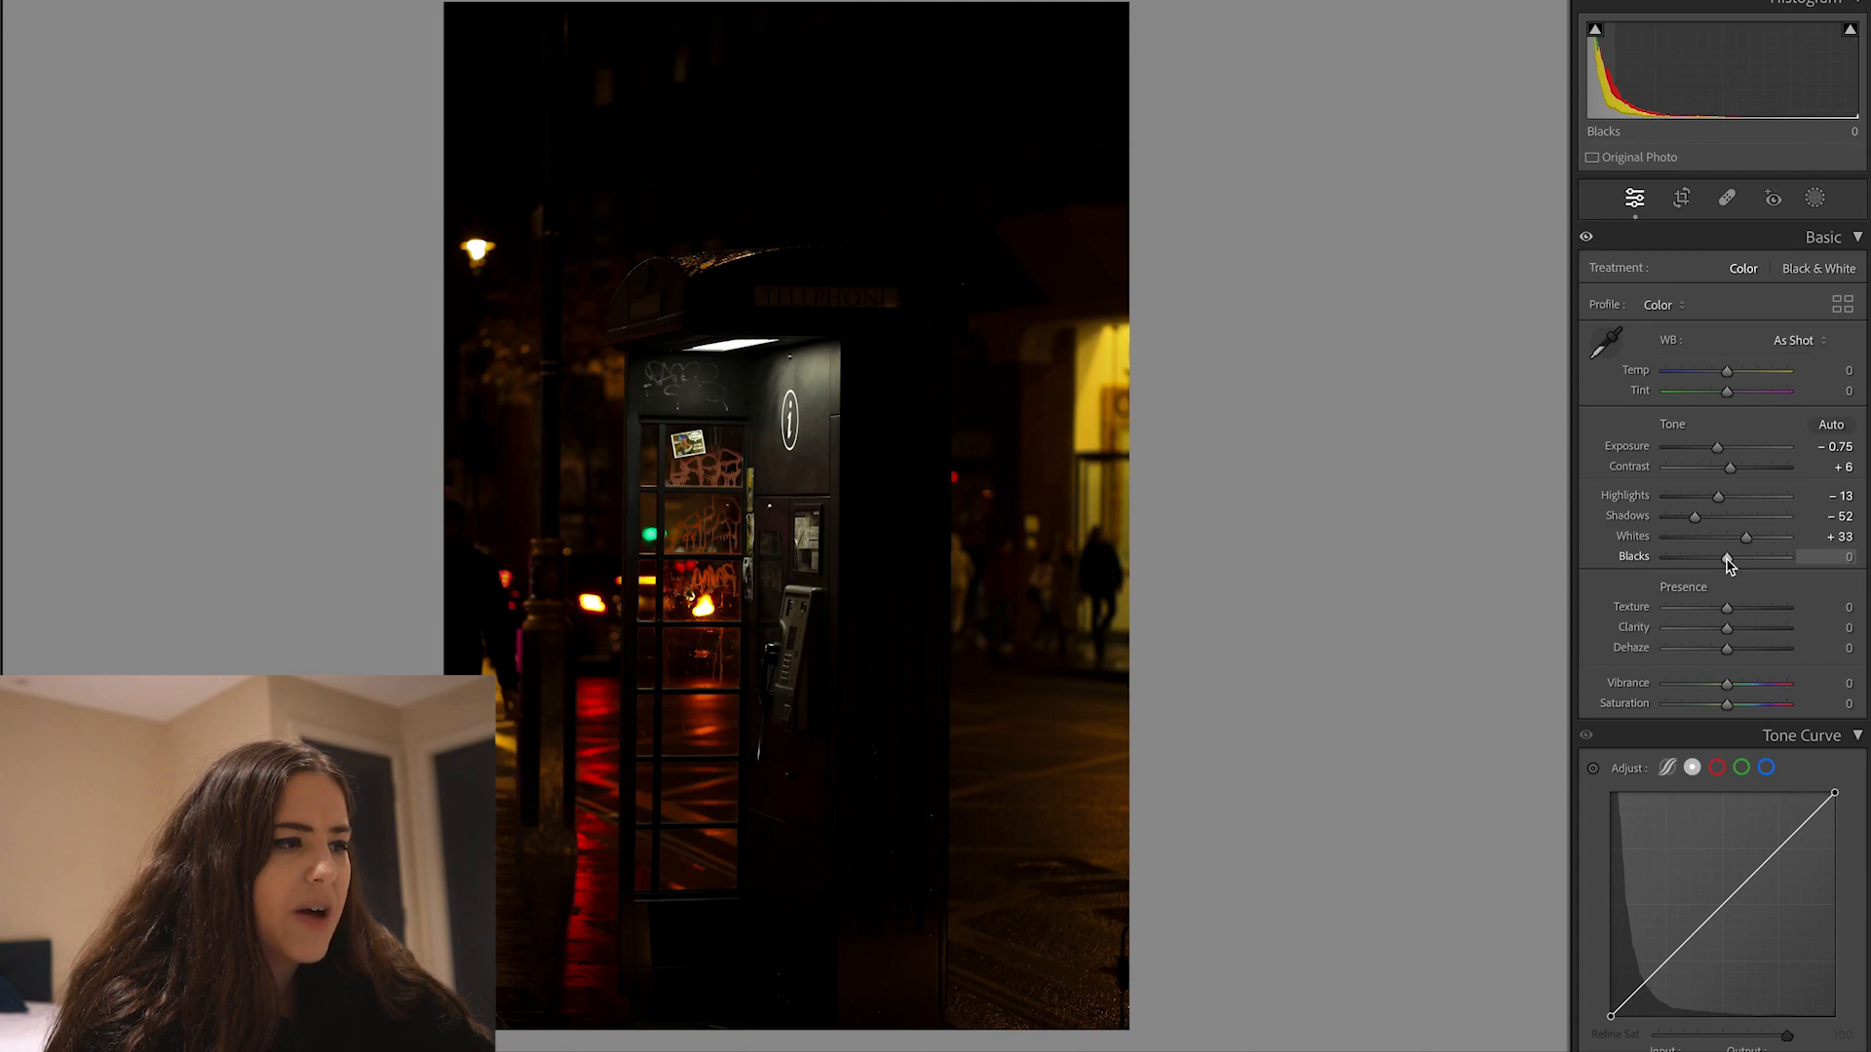
pyautogui.moveTo(1726, 563); pyautogui.dragTo(1729, 565)
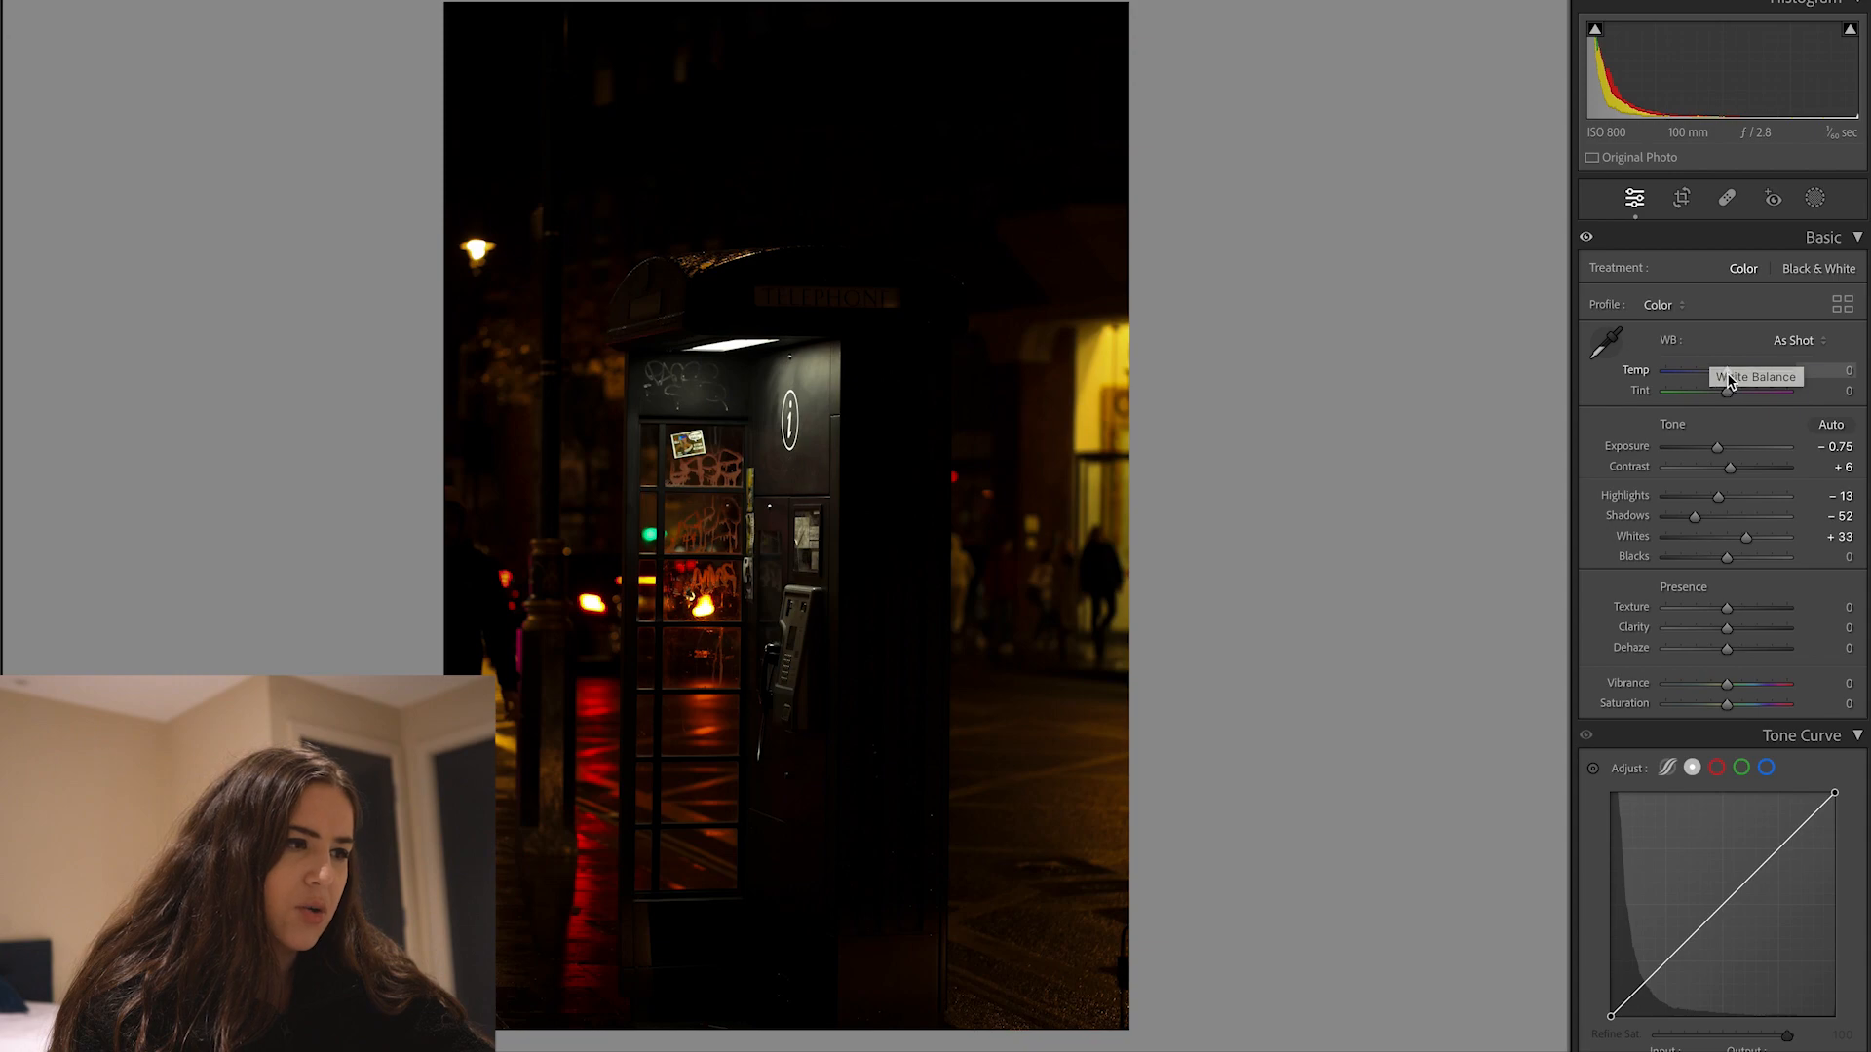
# - Cool the white balance to temperature -56 with tint +27, and raise the highlights to +10
pyautogui.moveTo(1726, 376); pyautogui.dragTo(1706, 377)
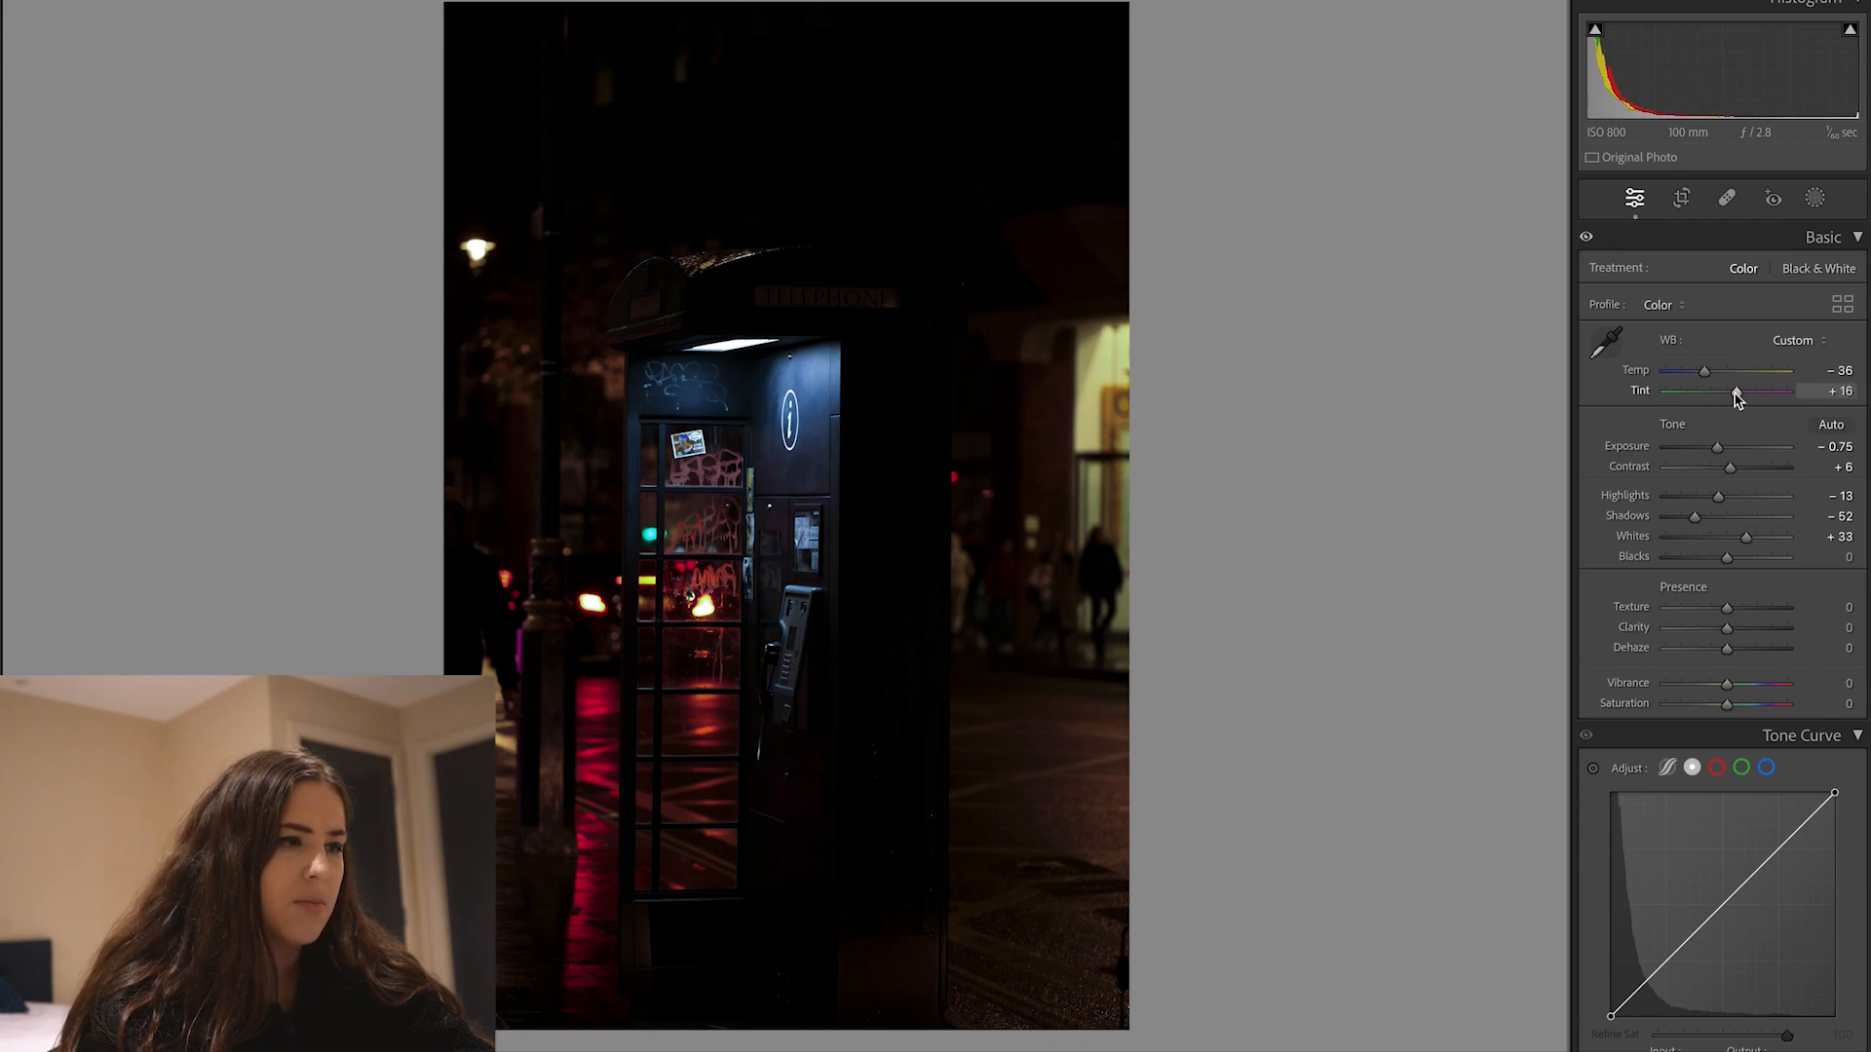
pyautogui.moveTo(1749, 401); pyautogui.dragTo(1700, 377)
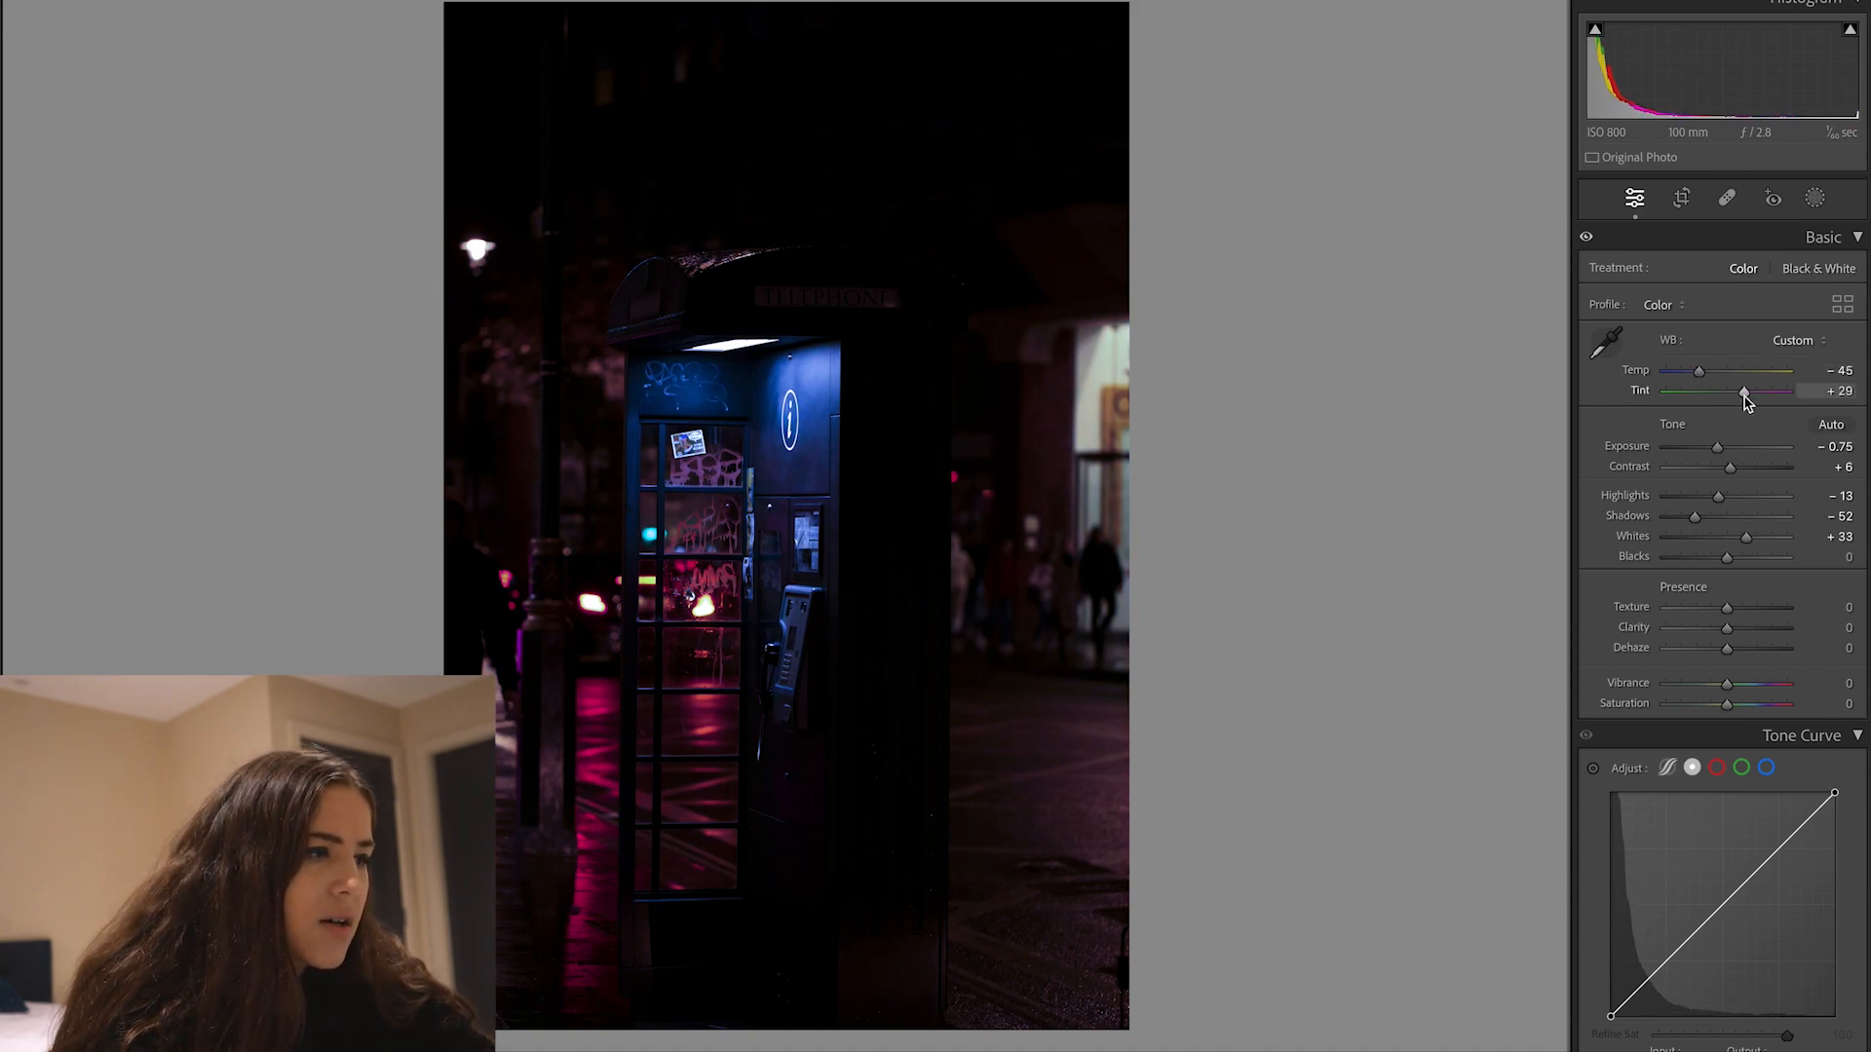
pyautogui.moveTo(1747, 402)
pyautogui.mouseDown()
pyautogui.moveTo(1725, 402)
pyautogui.moveTo(1743, 409)
pyautogui.mouseUp()
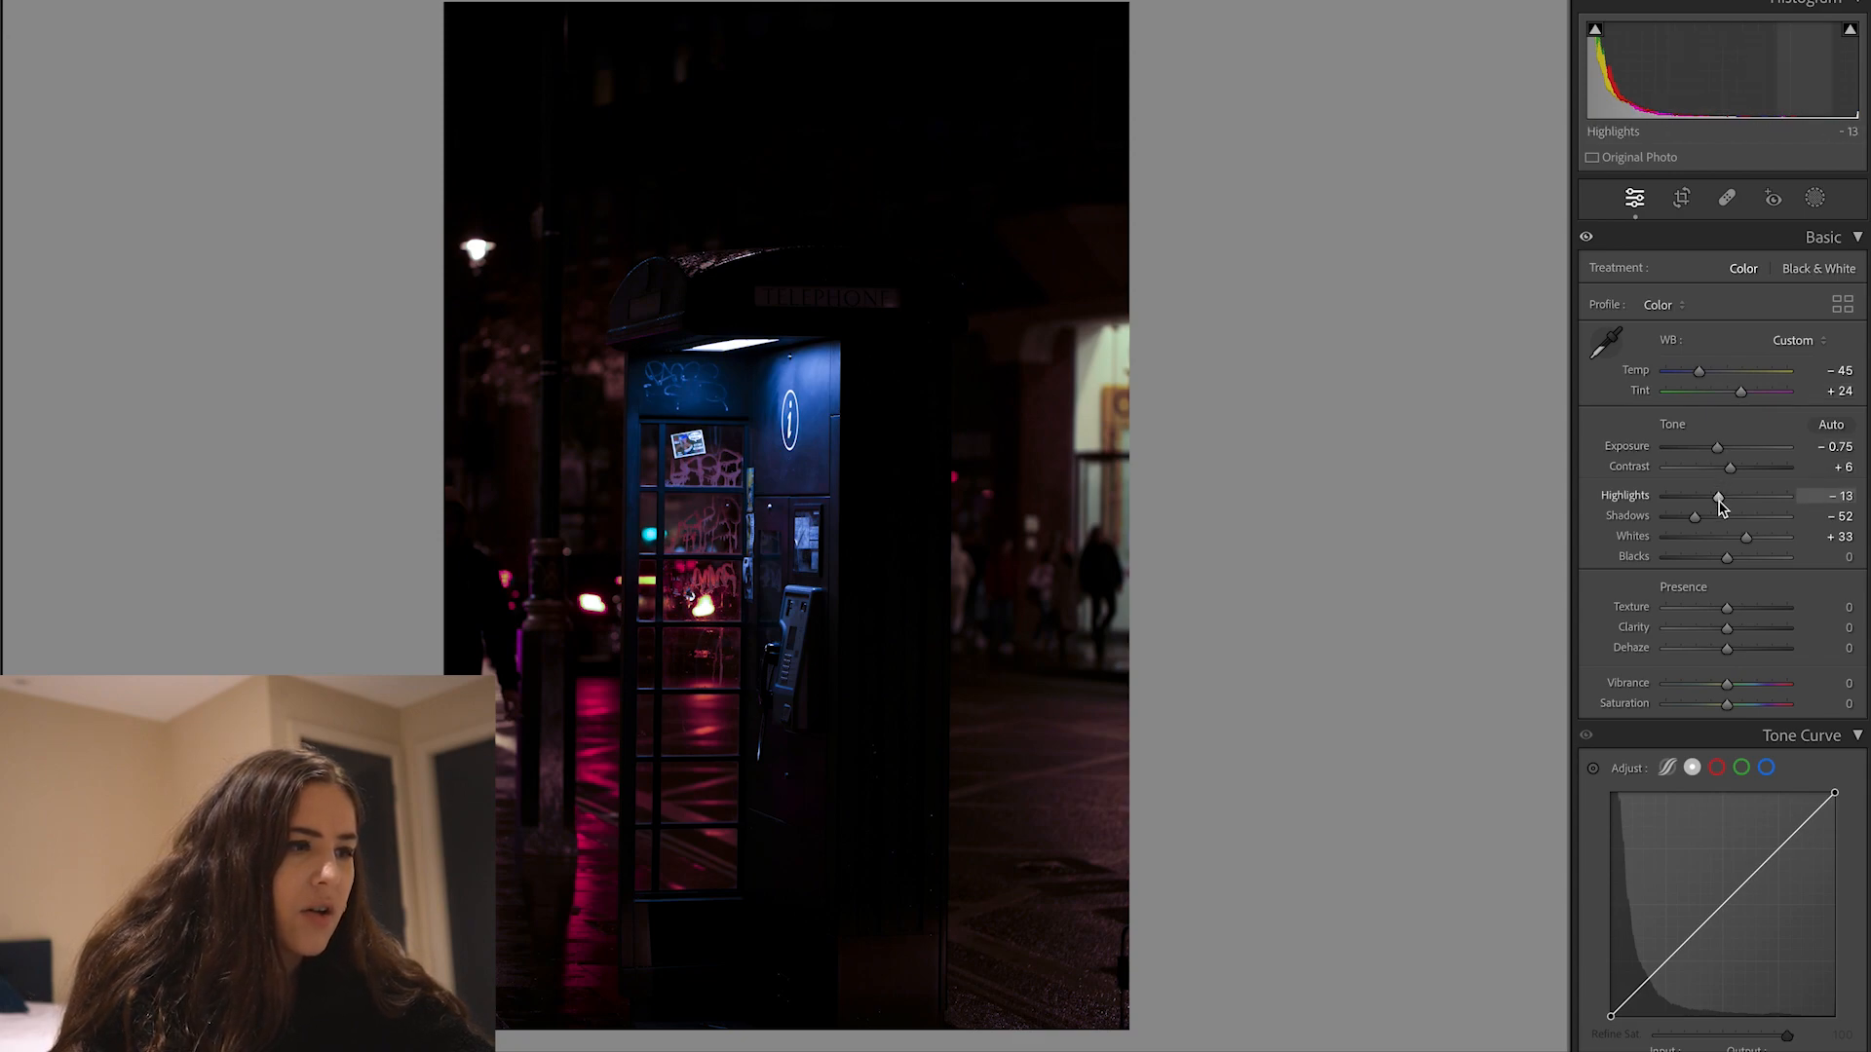
pyautogui.moveTo(1722, 504); pyautogui.dragTo(1733, 502)
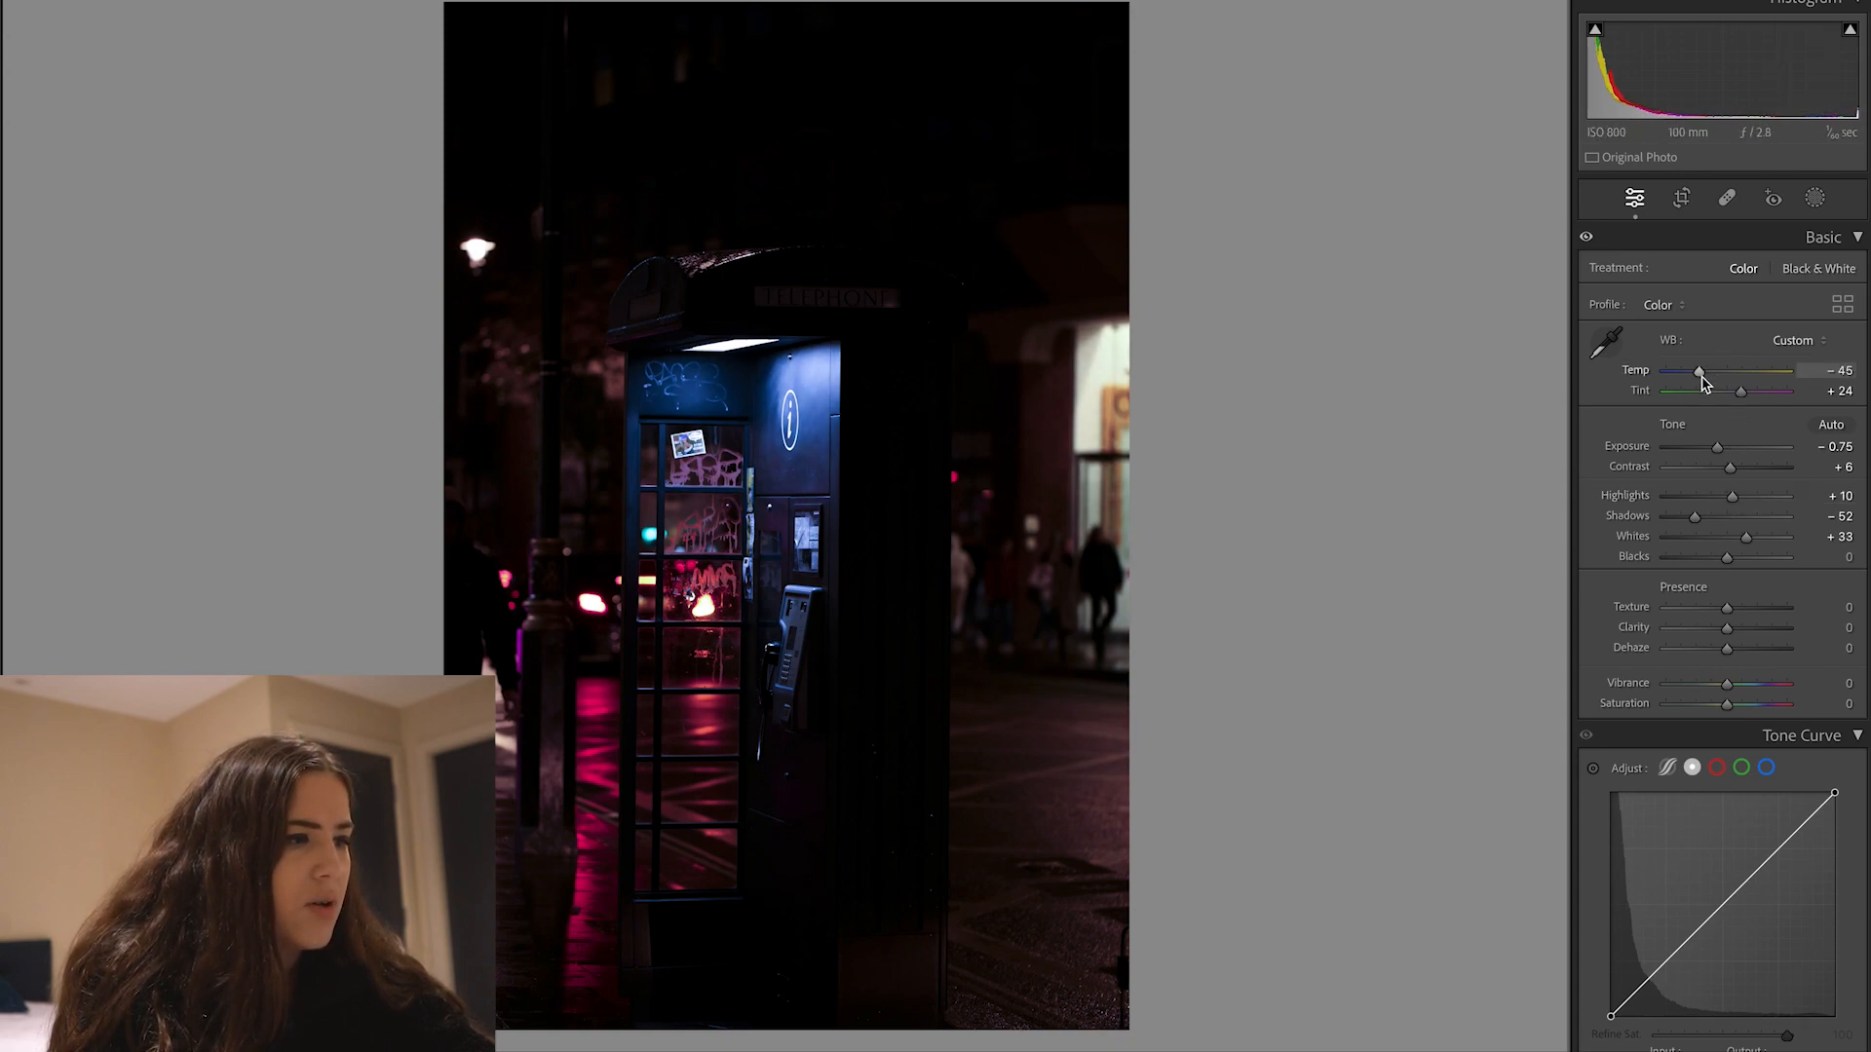
pyautogui.moveTo(1699, 372); pyautogui.dragTo(1699, 386)
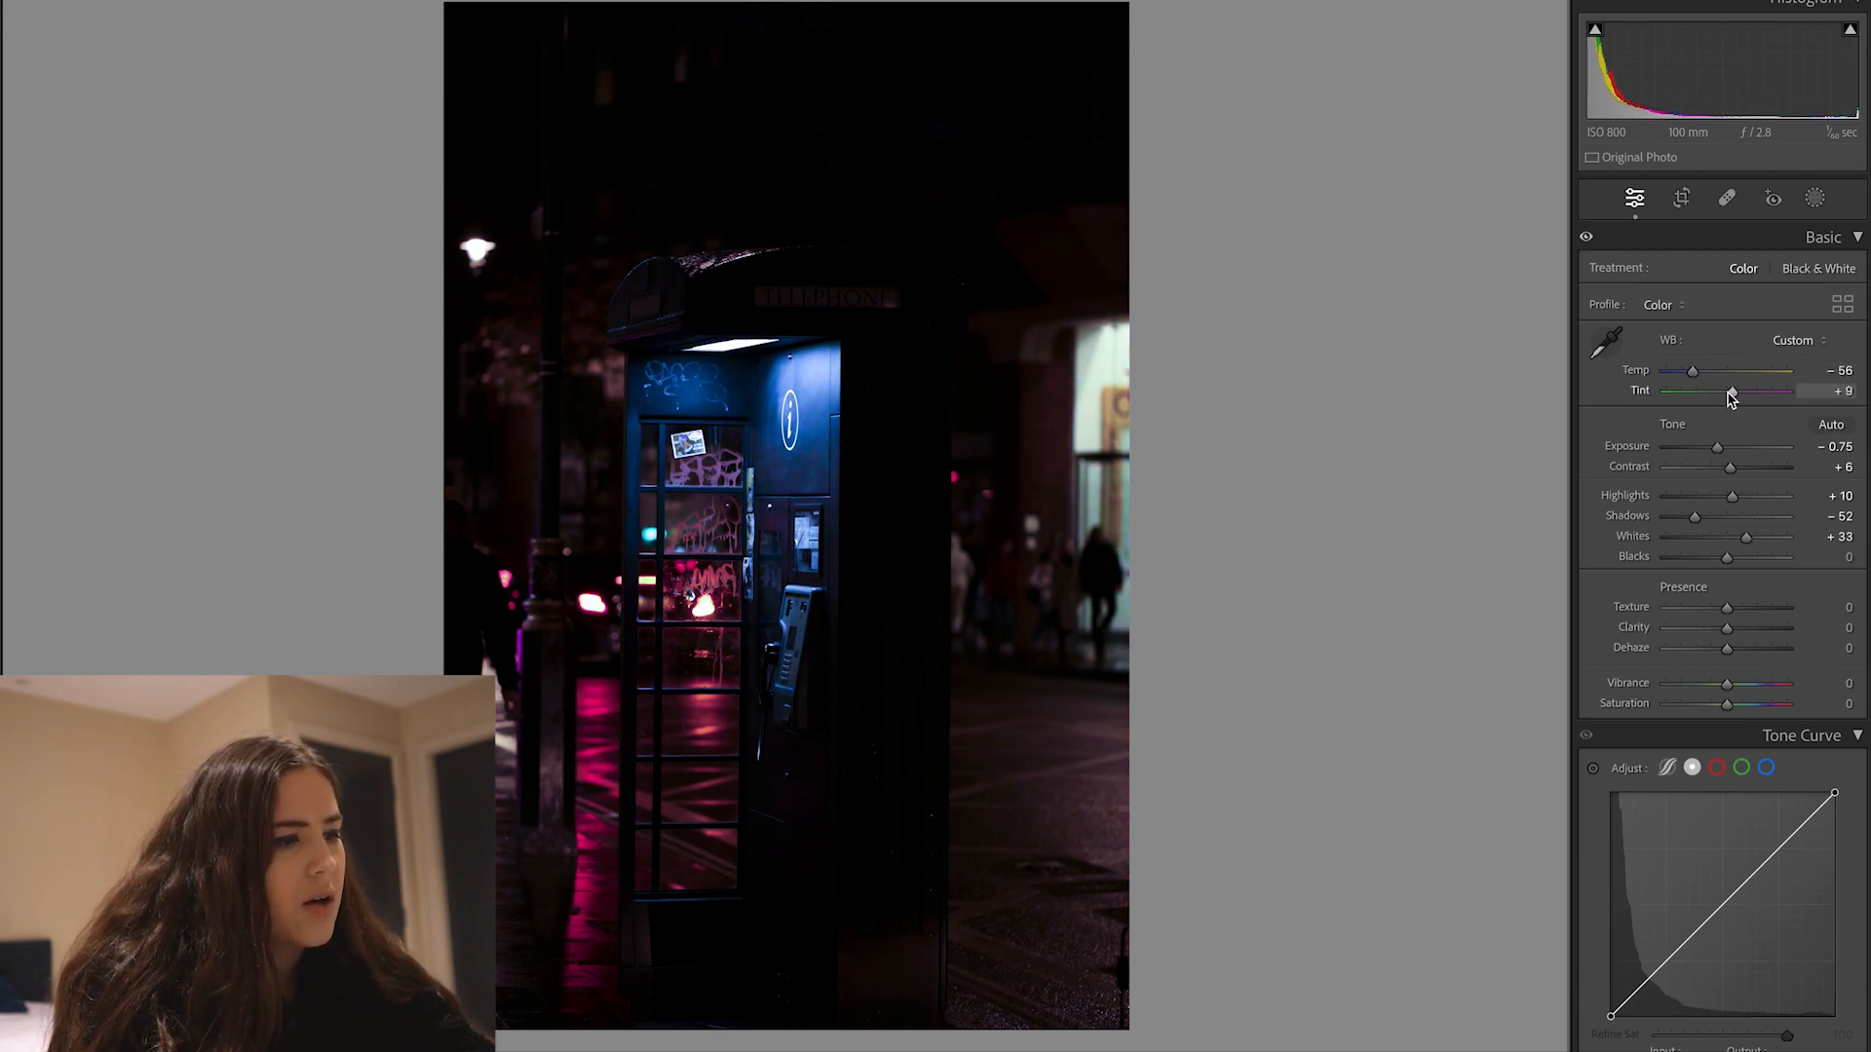
pyautogui.moveTo(1728, 394); pyautogui.dragTo(1741, 395)
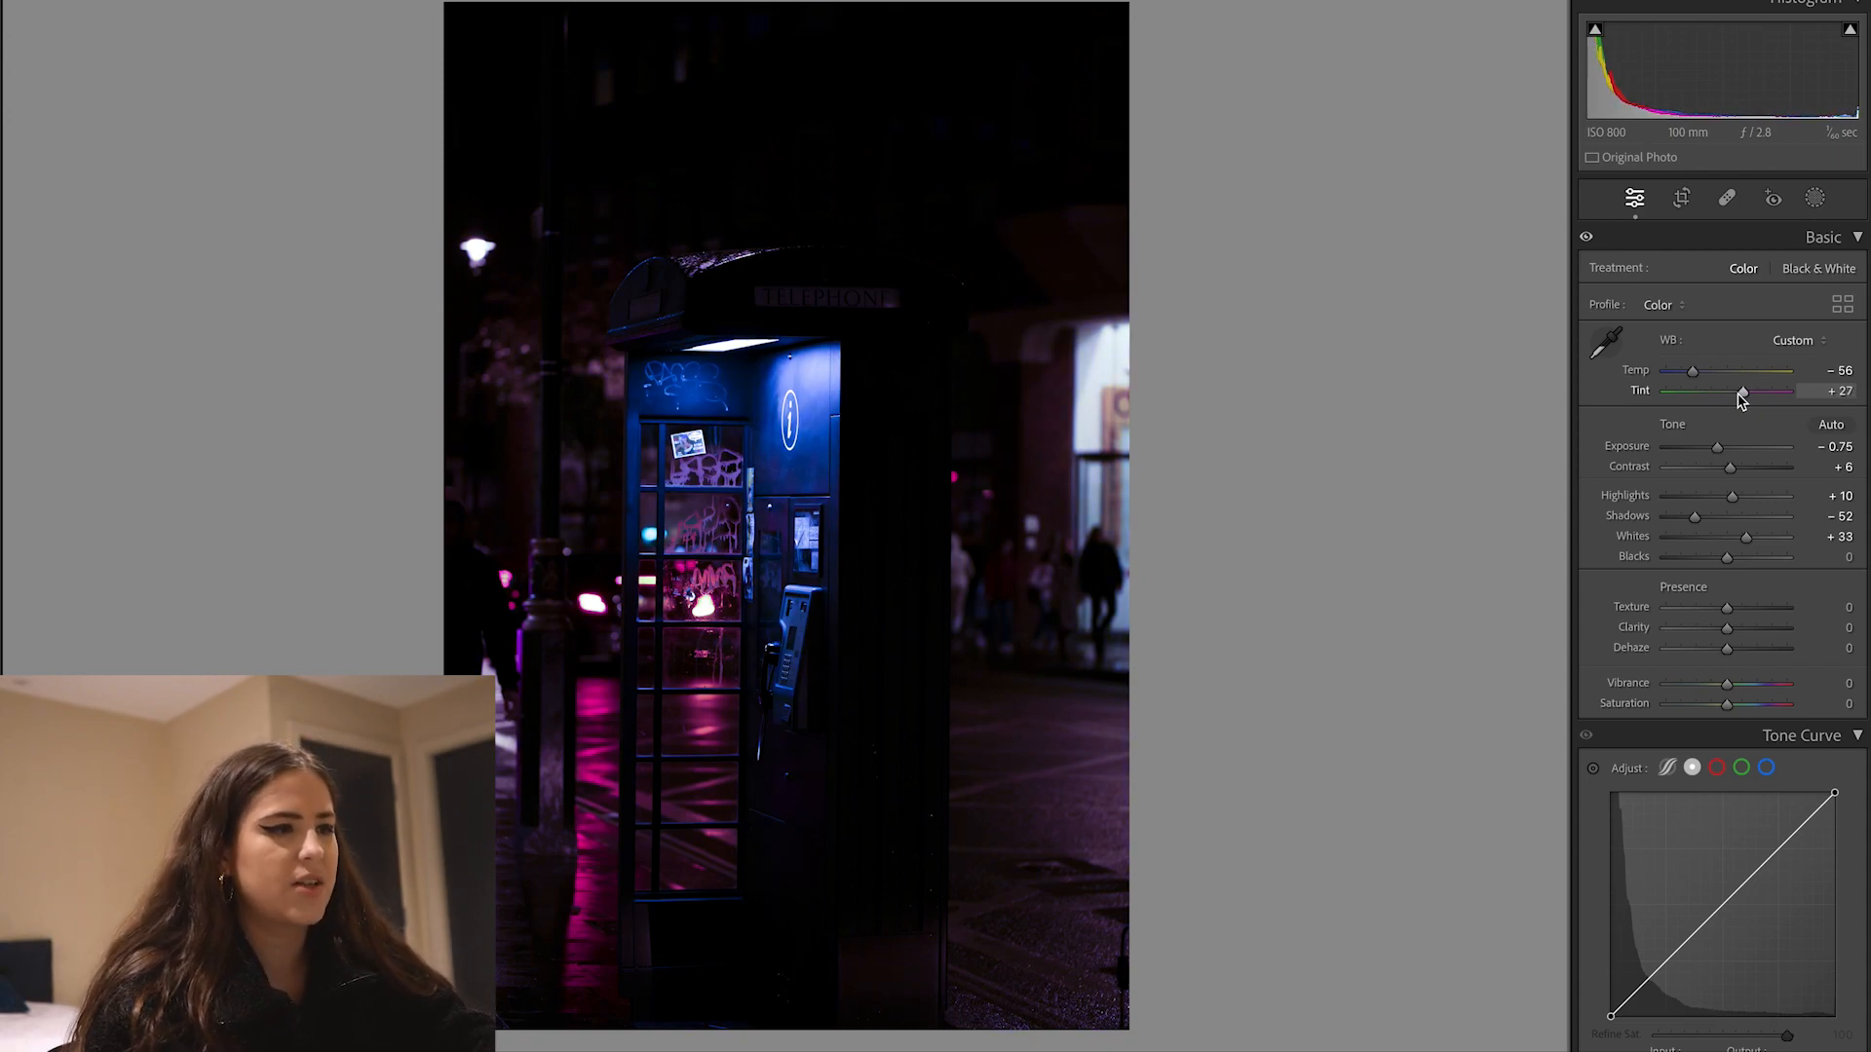
pyautogui.click(829, 619)
pyautogui.click(829, 619)
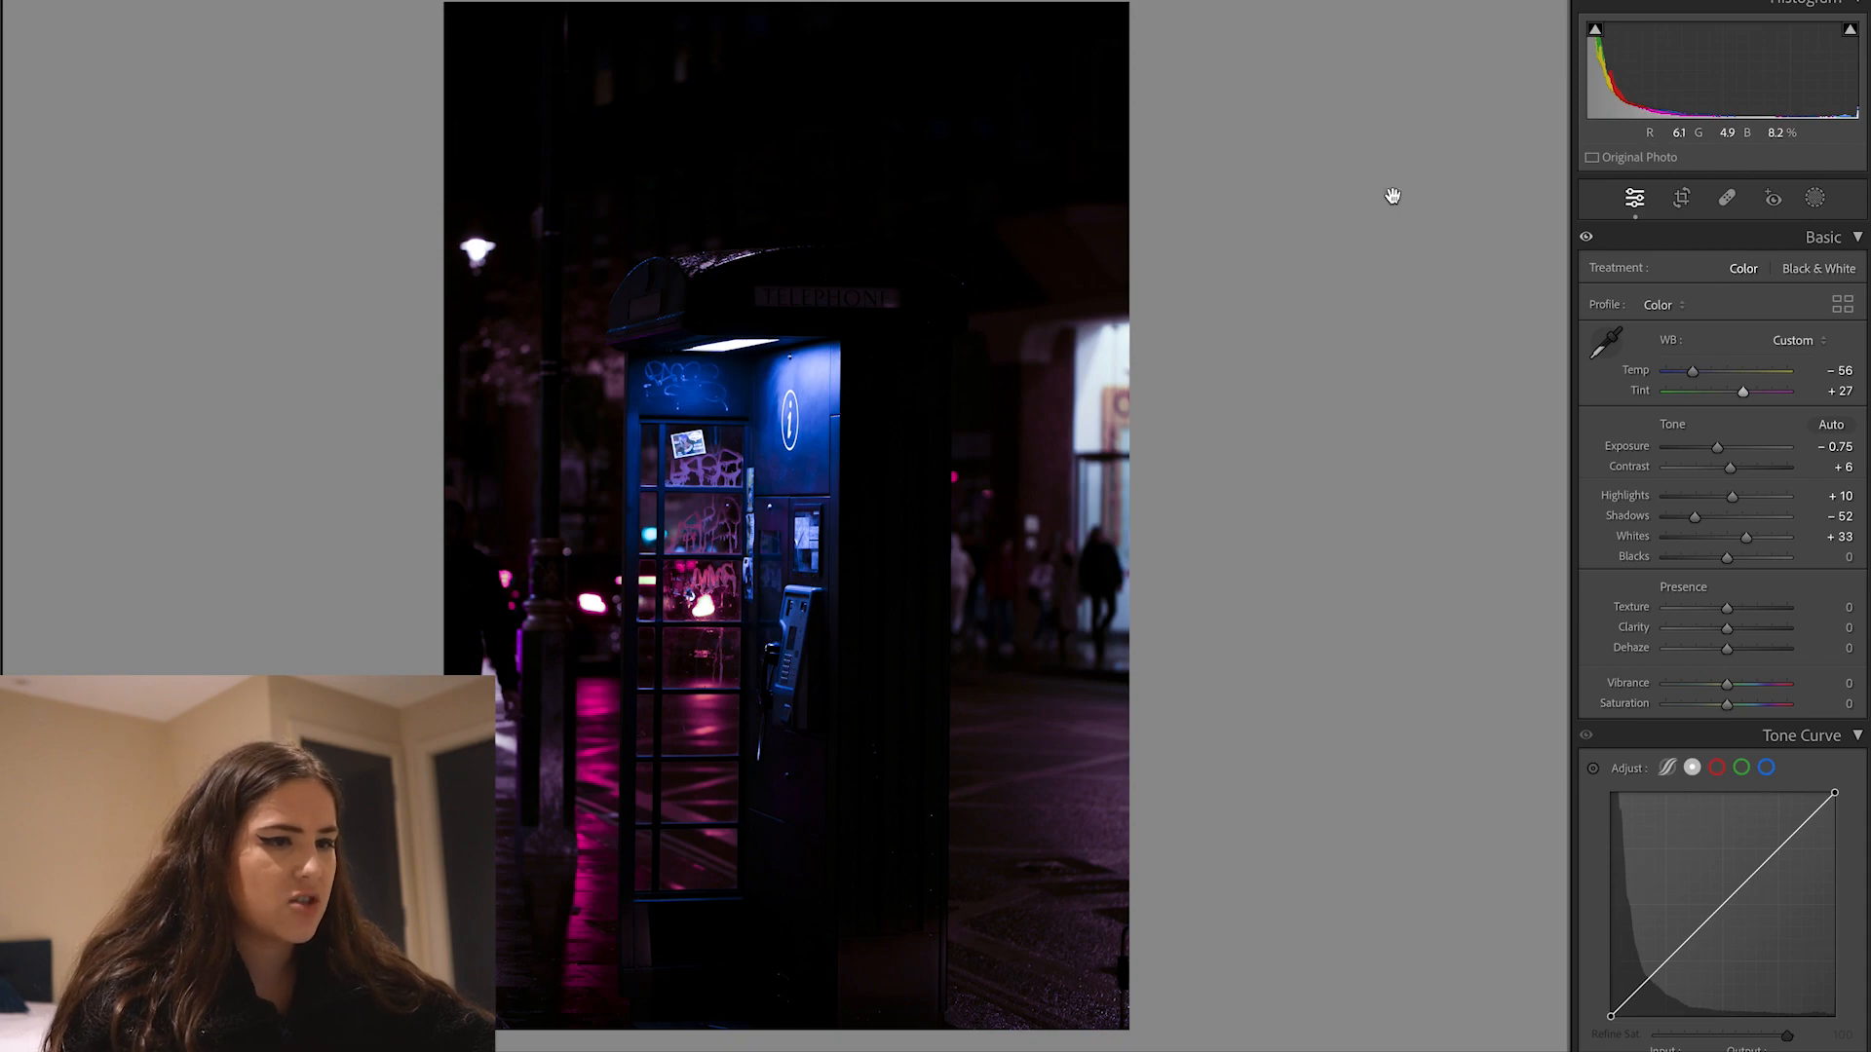
# - Set texture to +39 and clarity to +14, and check the detail on the payphone up close
pyautogui.scroll(-3, 1742, 542)
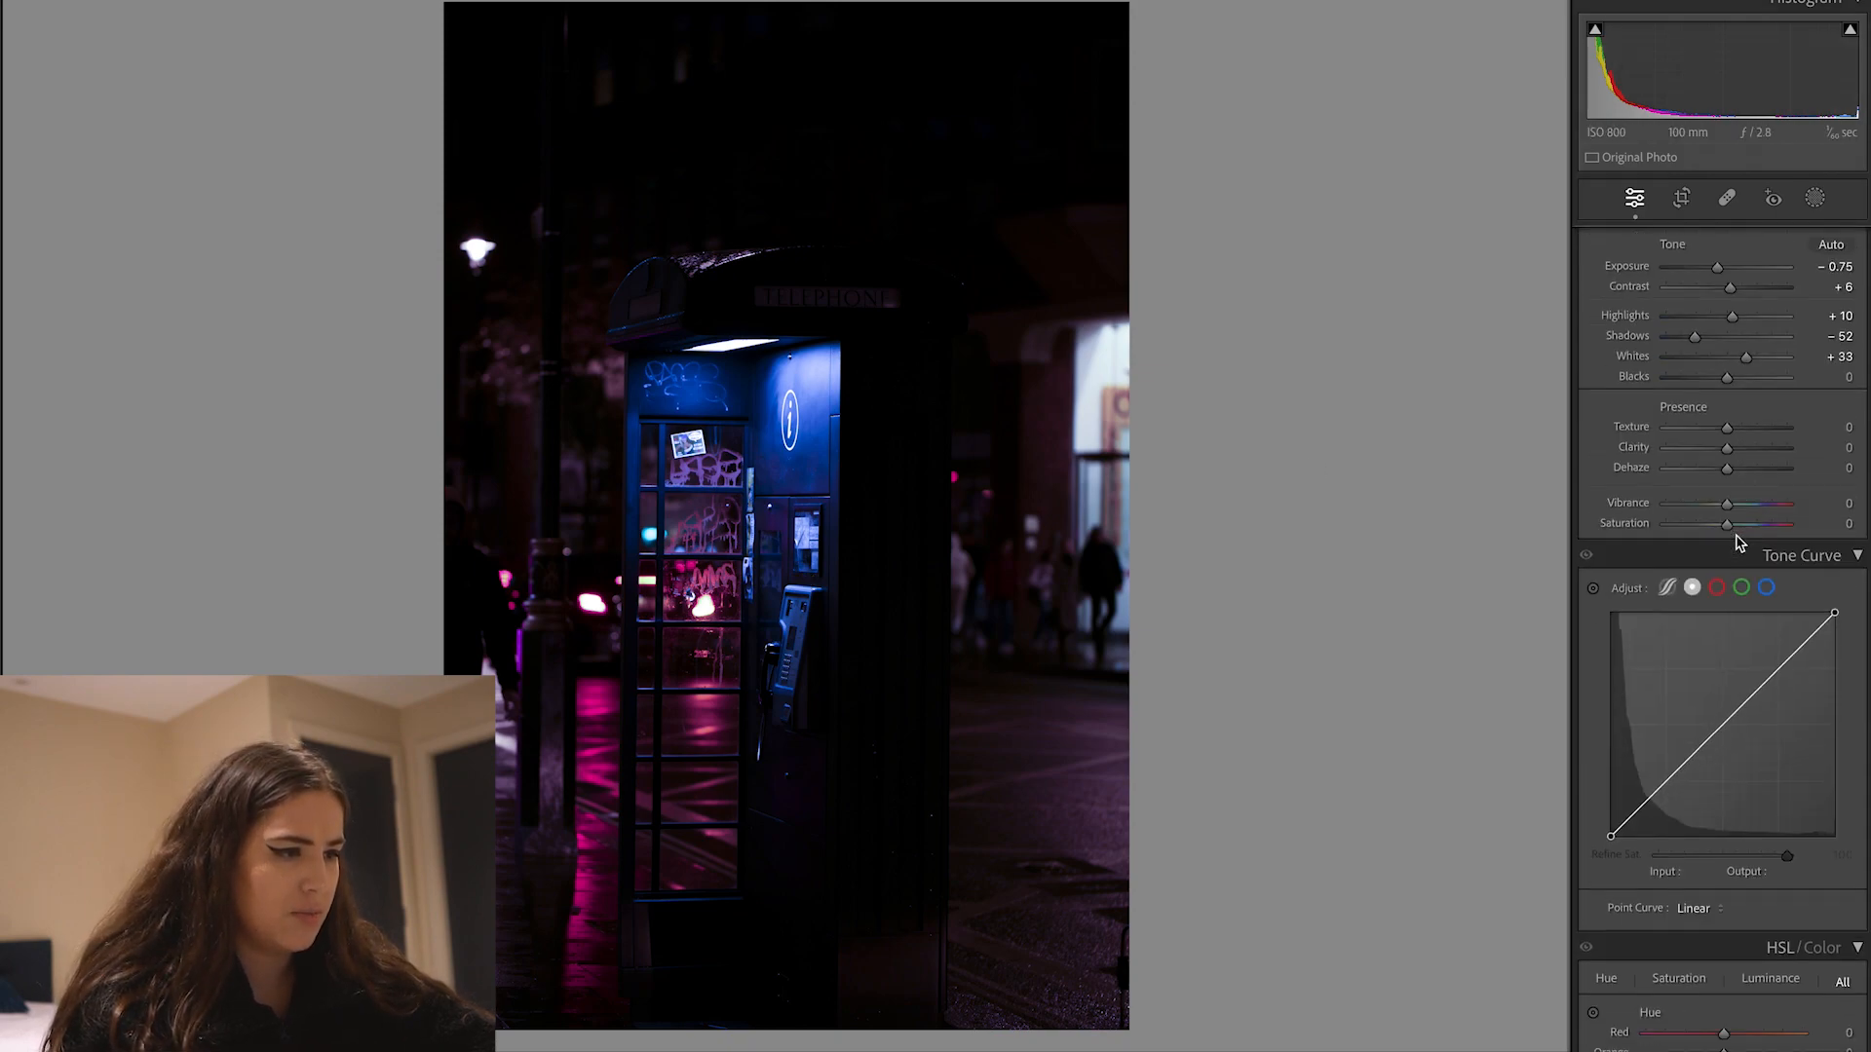
pyautogui.moveTo(1732, 431); pyautogui.dragTo(1740, 449)
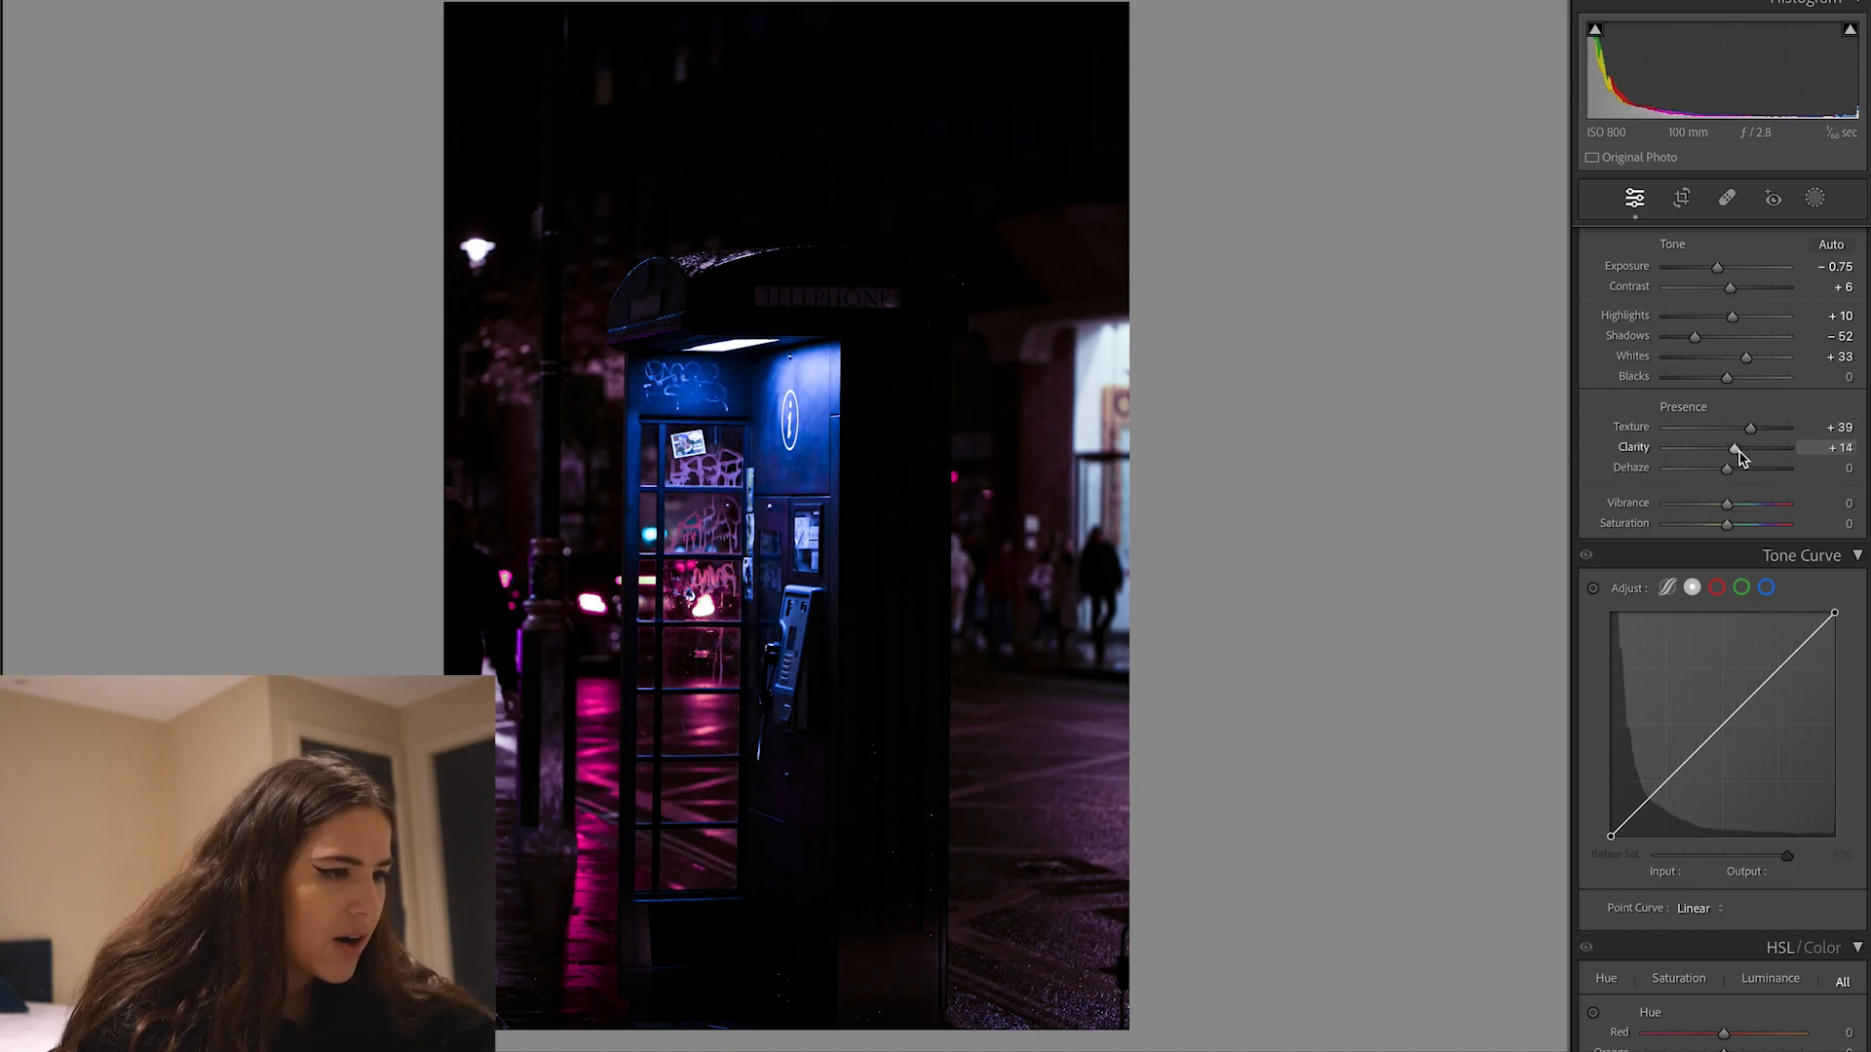
pyautogui.click(814, 407)
pyautogui.scroll(10, 814, 406)
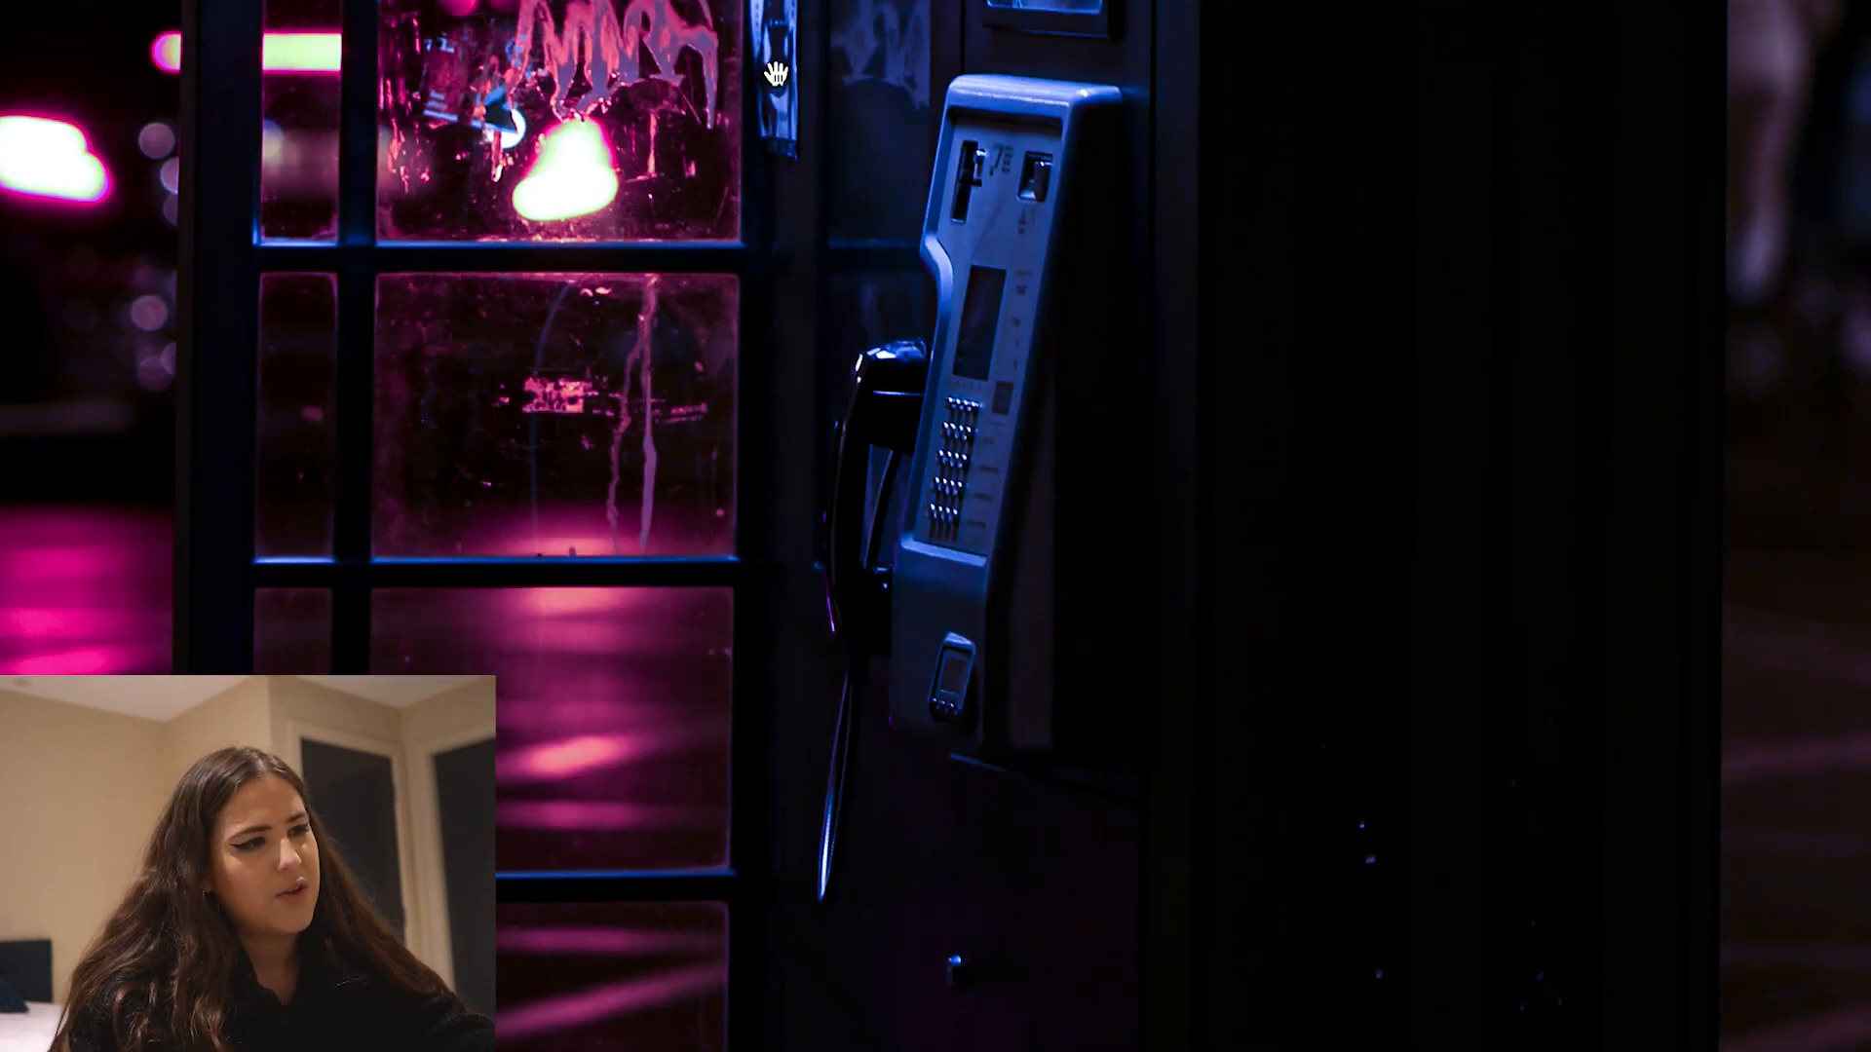
pyautogui.moveTo(776, 74); pyautogui.dragTo(777, 210)
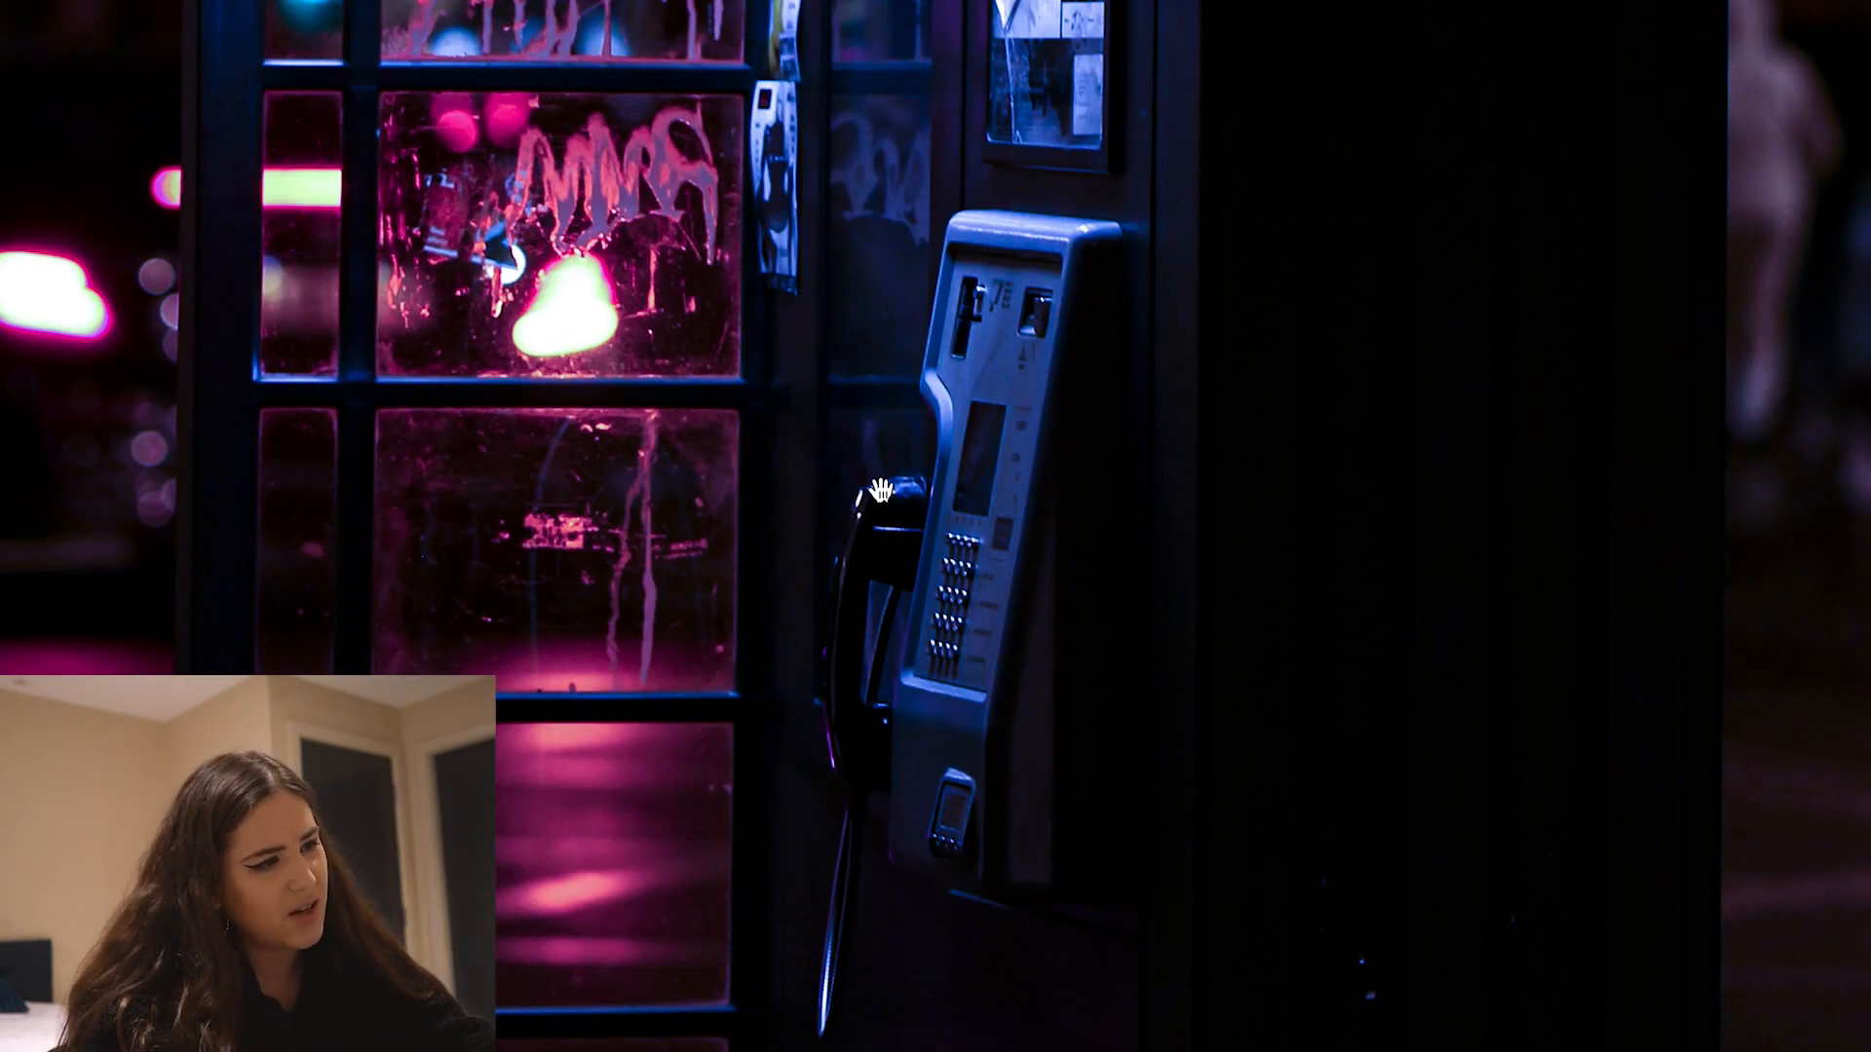
pyautogui.scroll(4, 880, 490)
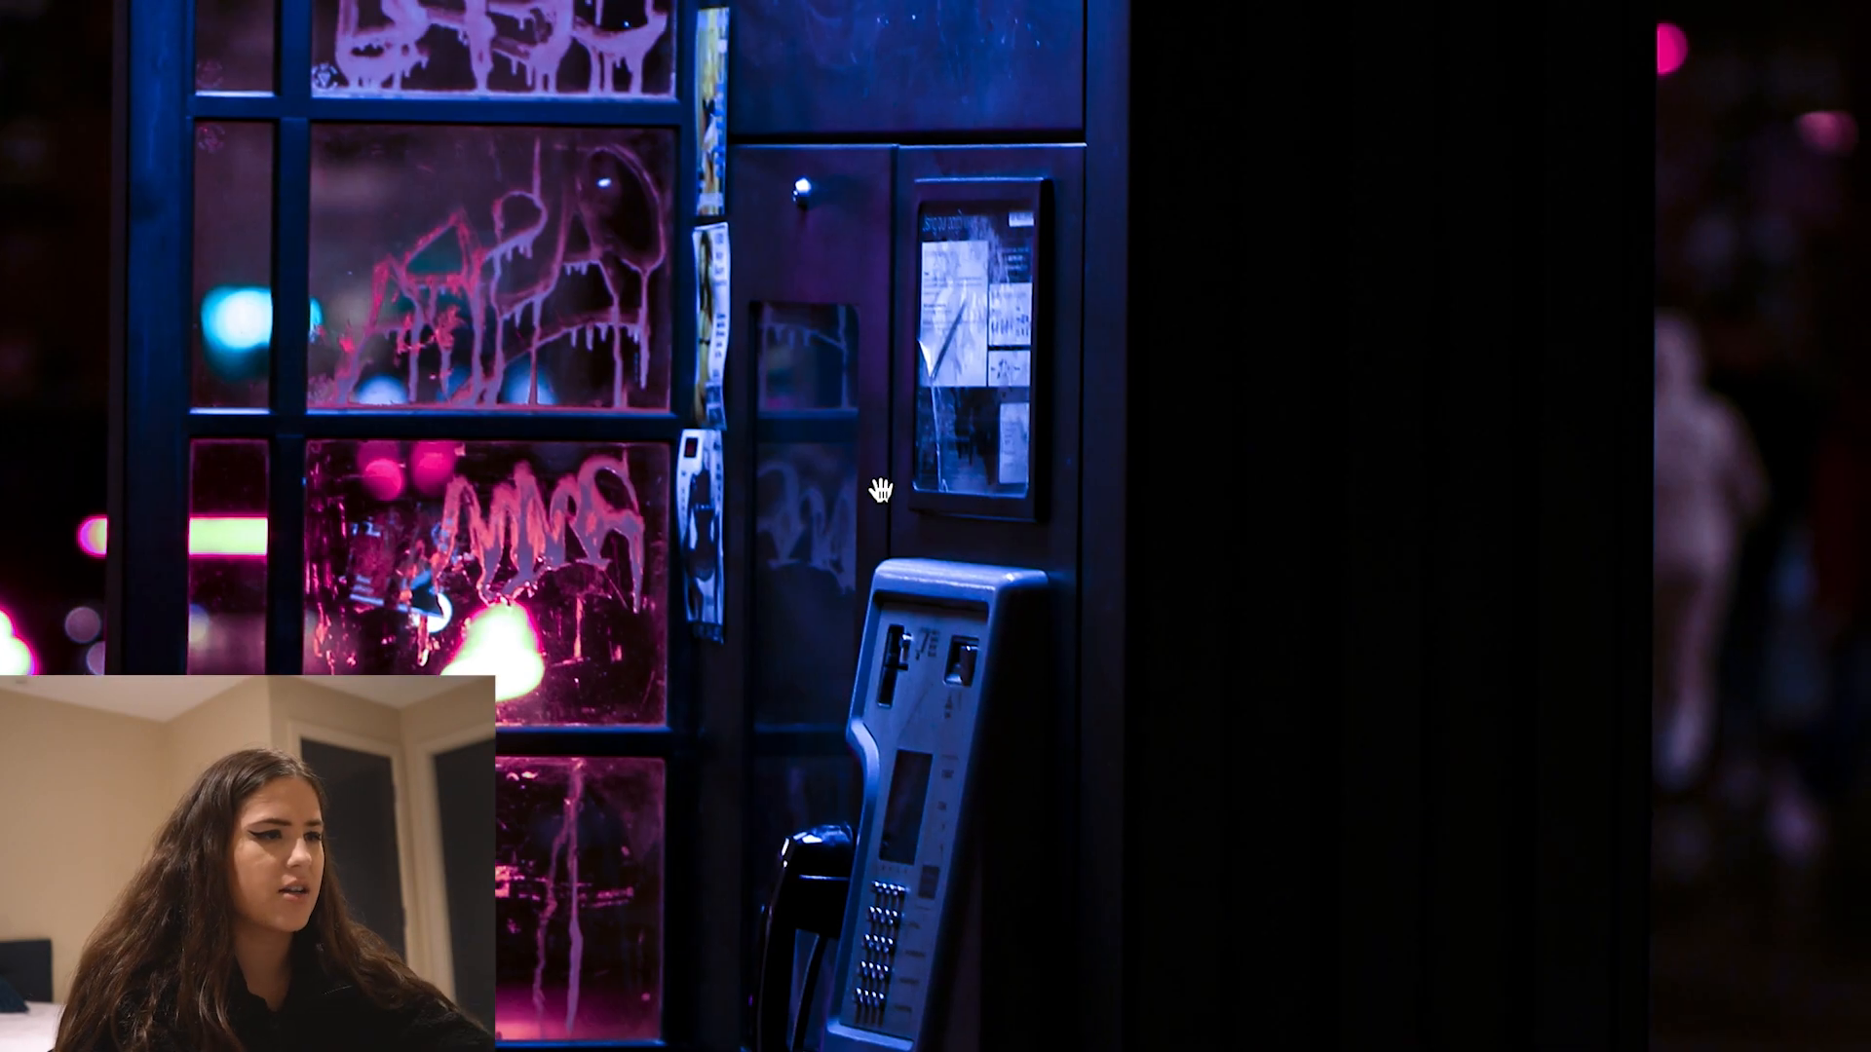
# - Shift the HSL hues to red +6, orange +3, aqua +45, blue +7, purple -56 and magenta -48
pyautogui.scroll(-6, 935, 526)
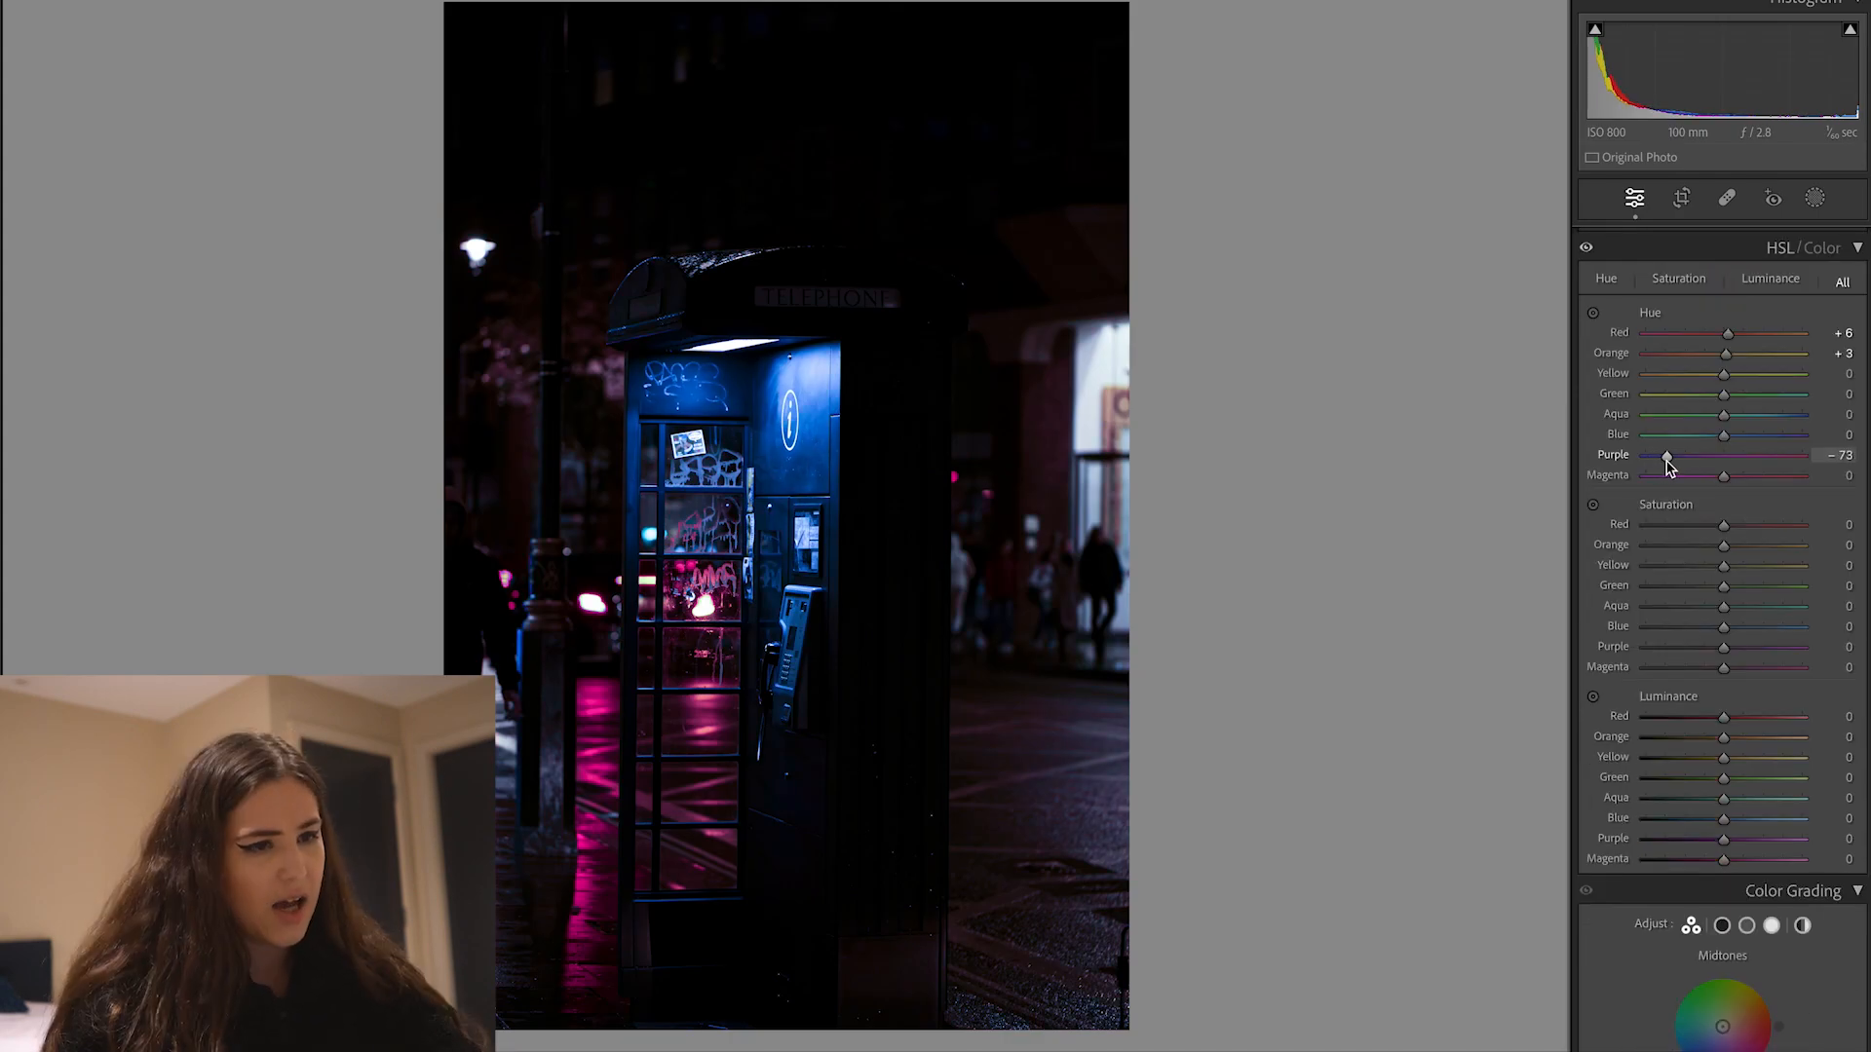
pyautogui.moveTo(1662, 459)
pyautogui.mouseDown()
pyautogui.moveTo(1810, 457)
pyautogui.moveTo(1700, 474)
pyautogui.moveTo(1682, 458)
pyautogui.mouseUp()
pyautogui.moveTo(1684, 477)
pyautogui.mouseDown()
pyautogui.moveTo(1781, 503)
pyautogui.moveTo(1678, 509)
pyautogui.mouseUp()
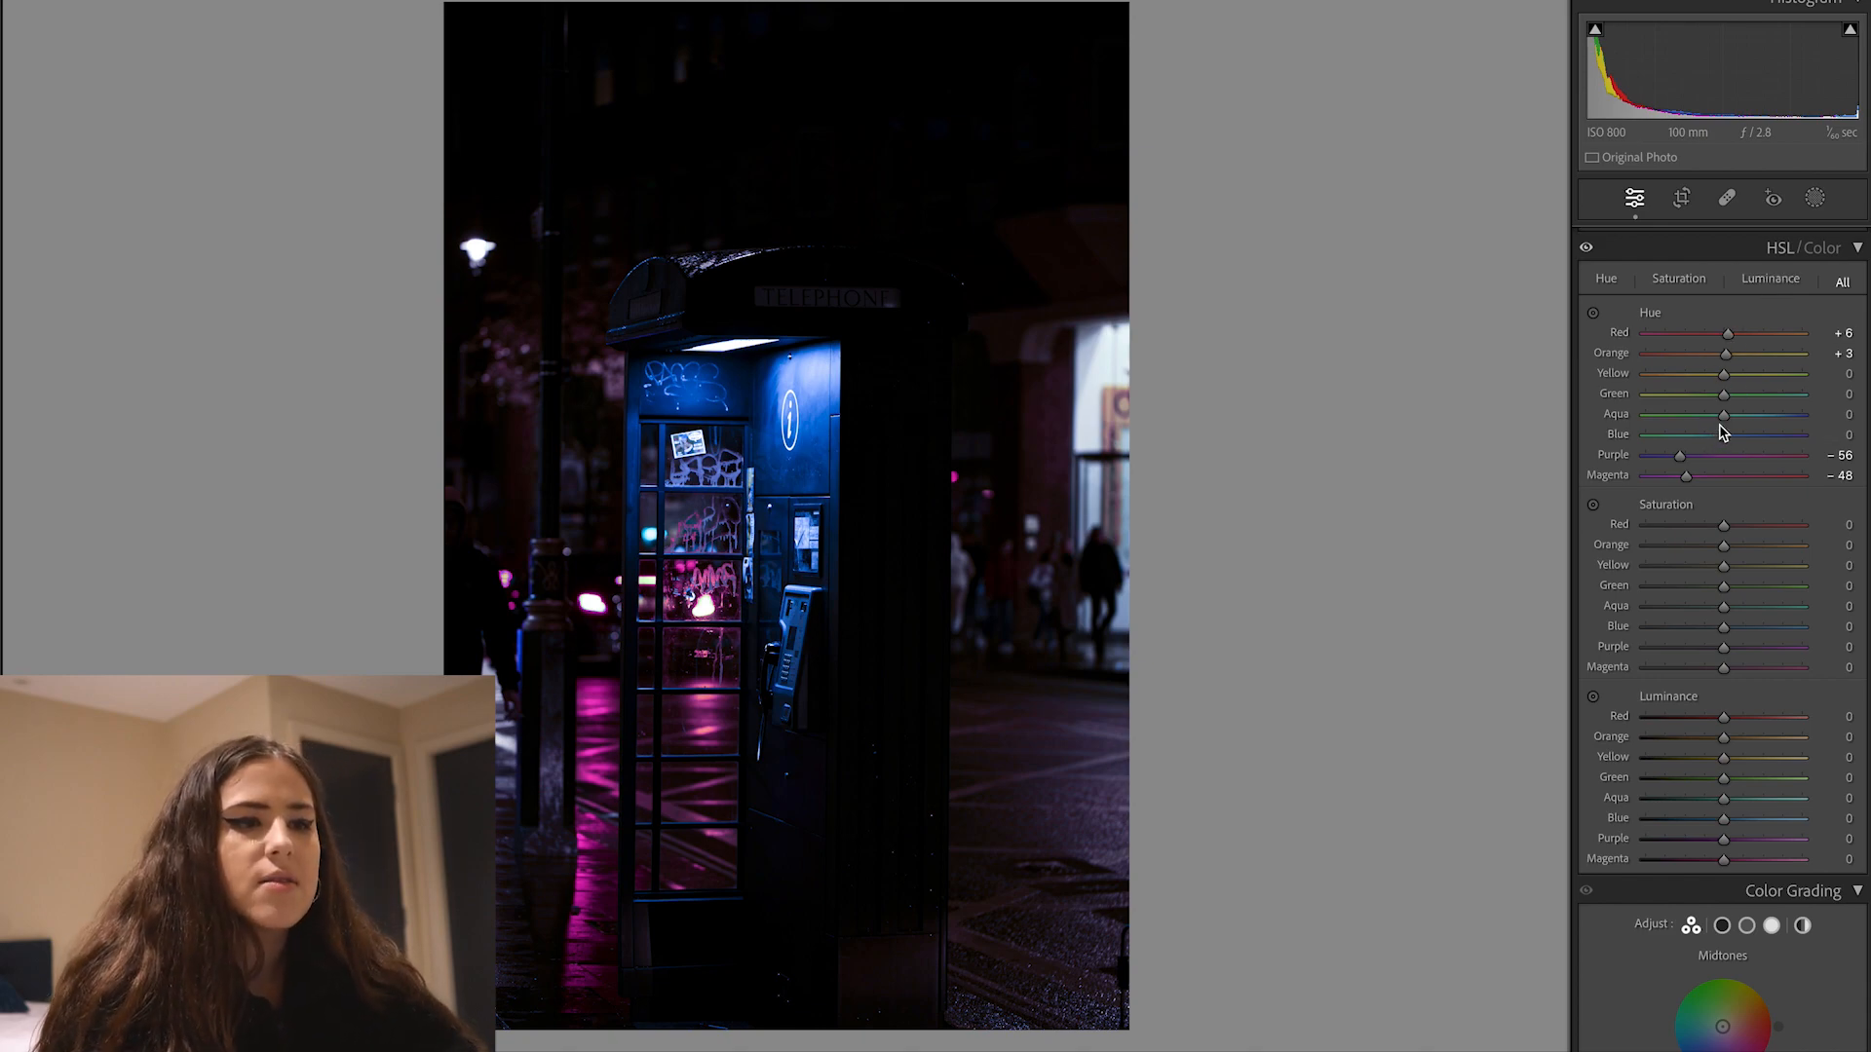
pyautogui.moveTo(1723, 436); pyautogui.dragTo(1761, 421)
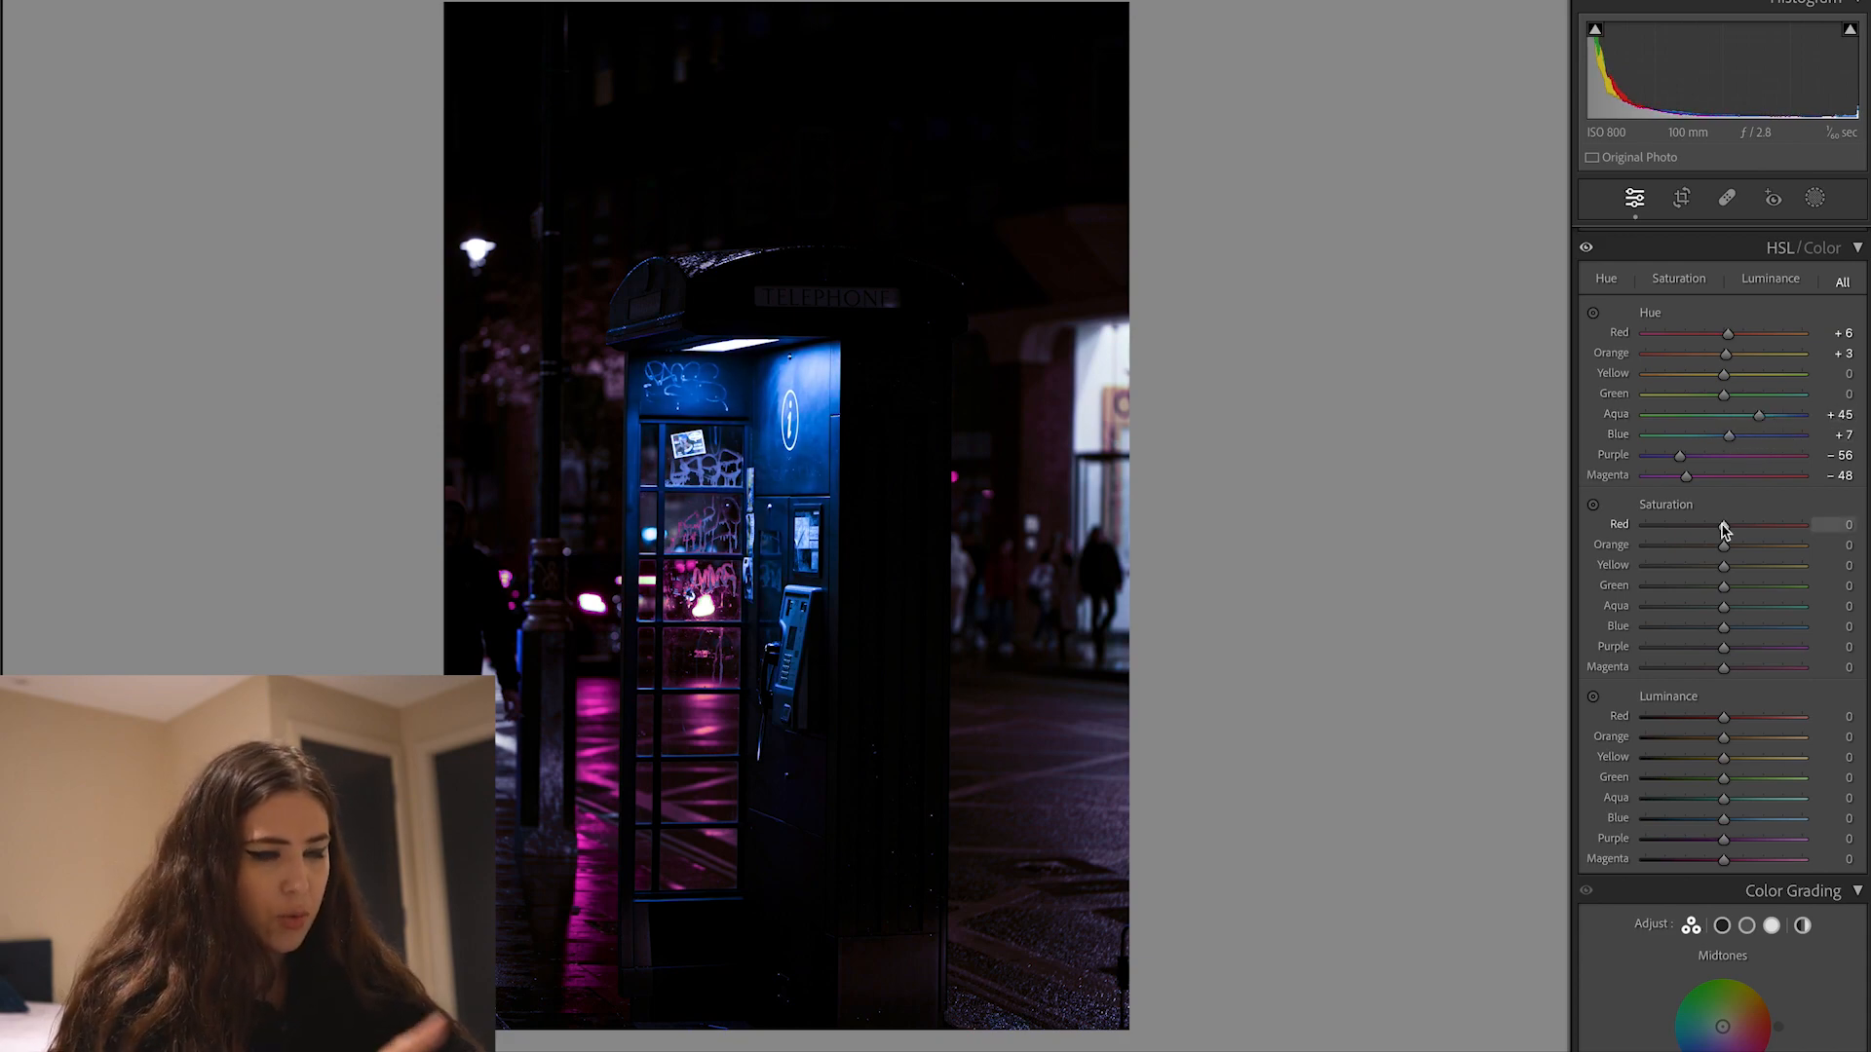
# - Set the HSL saturation to aqua -3, blue +49, purple -38 and magenta +21, checking the phone box up close
pyautogui.scroll(-1, 1725, 526)
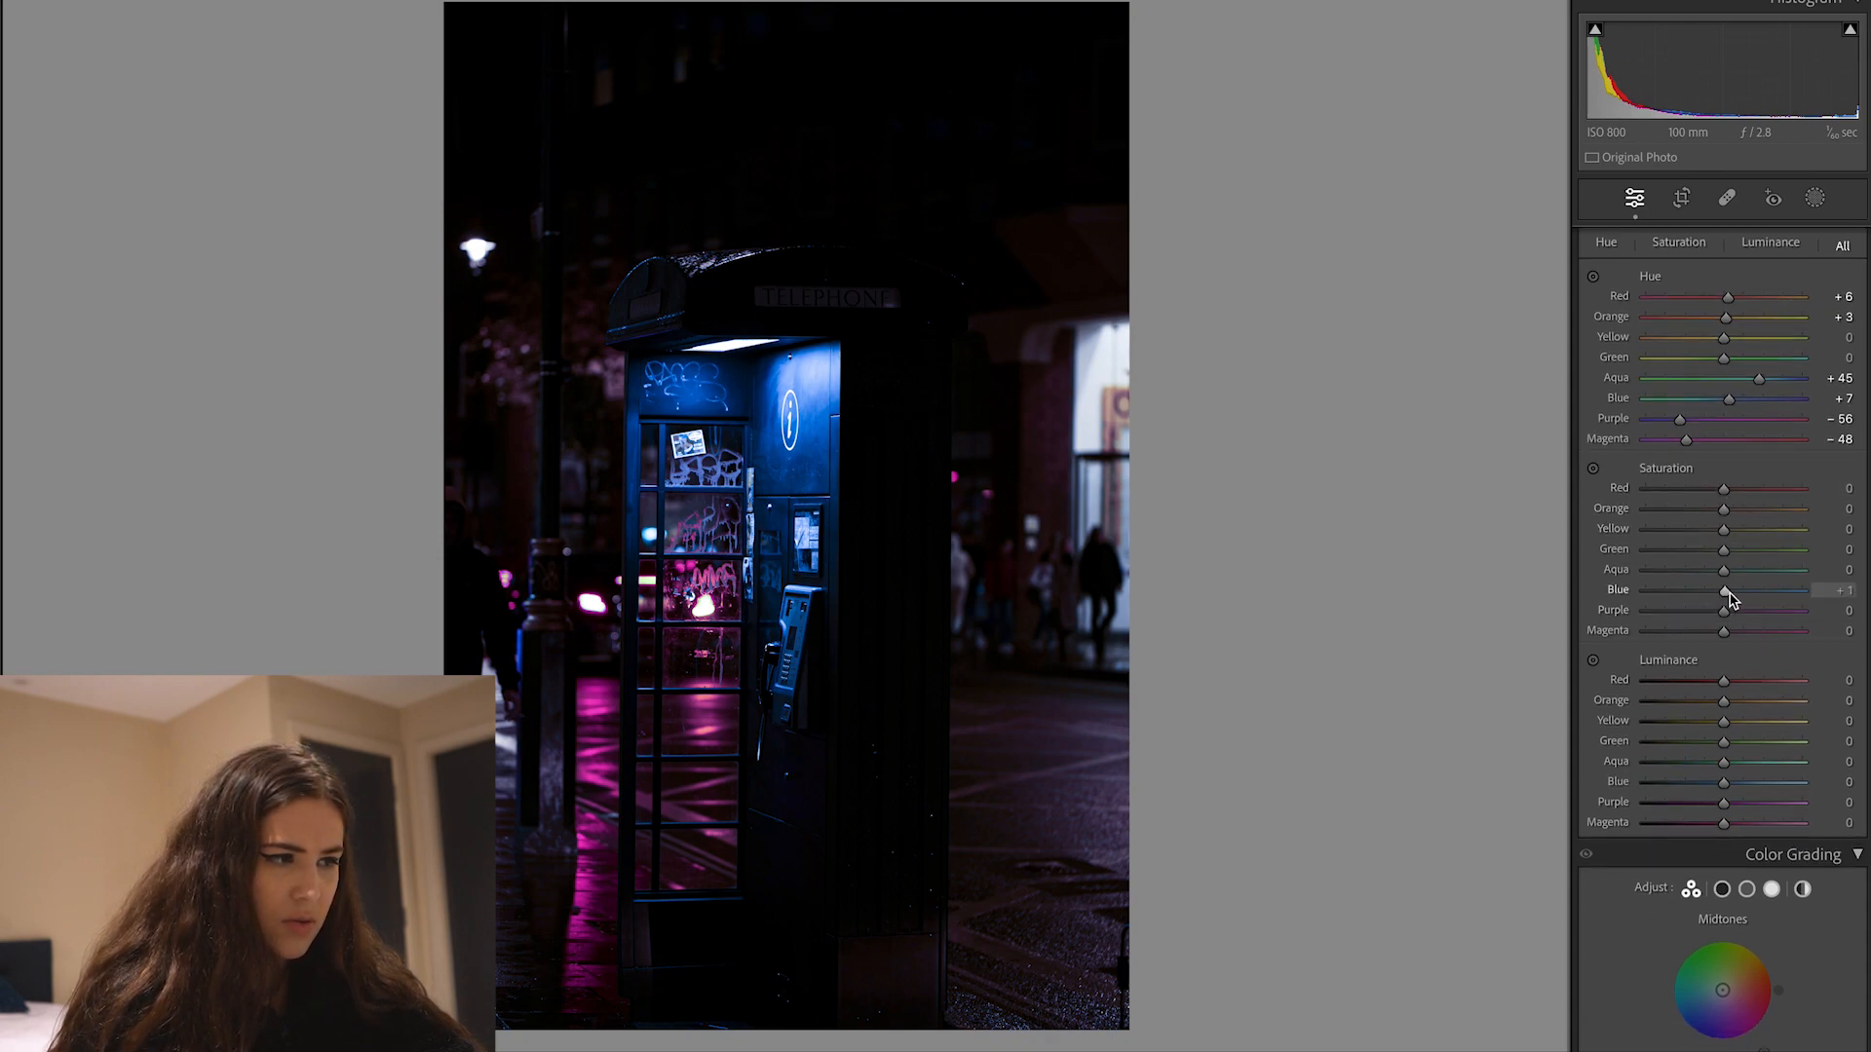
pyautogui.moveTo(1725, 593); pyautogui.dragTo(1743, 647)
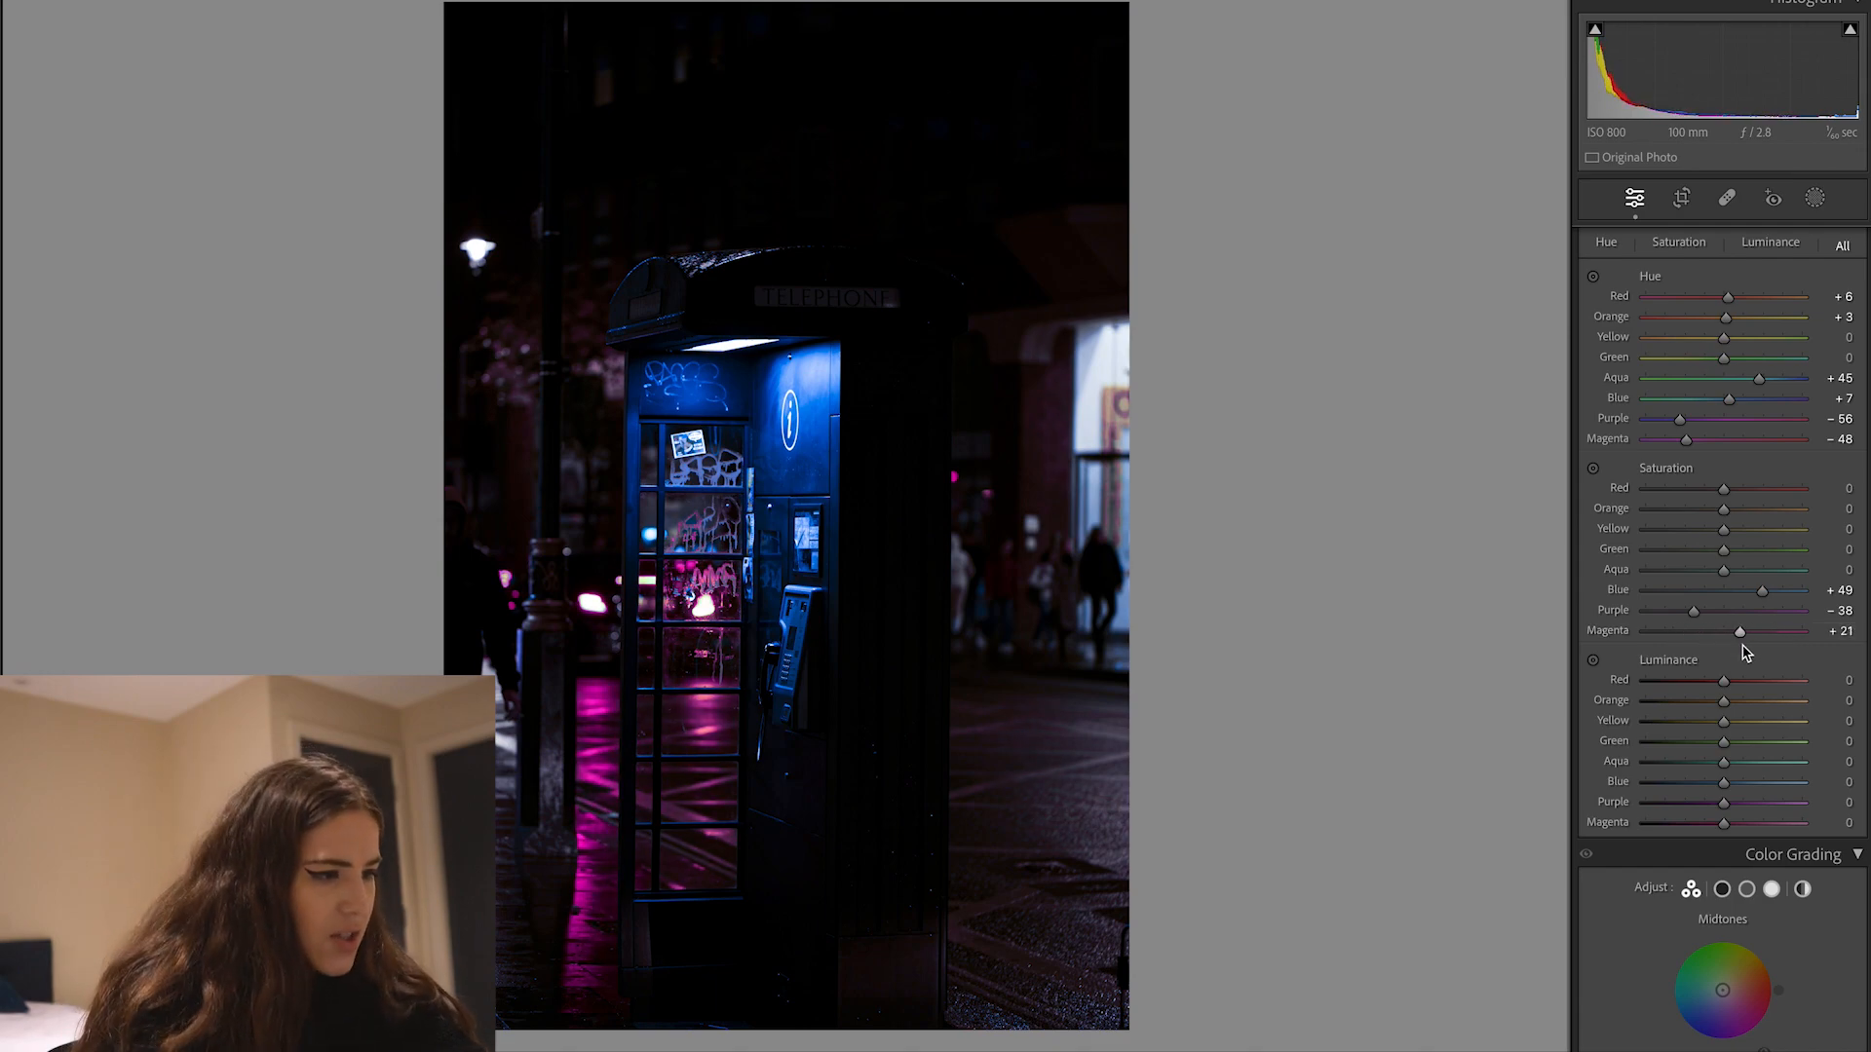
pyautogui.click(703, 700)
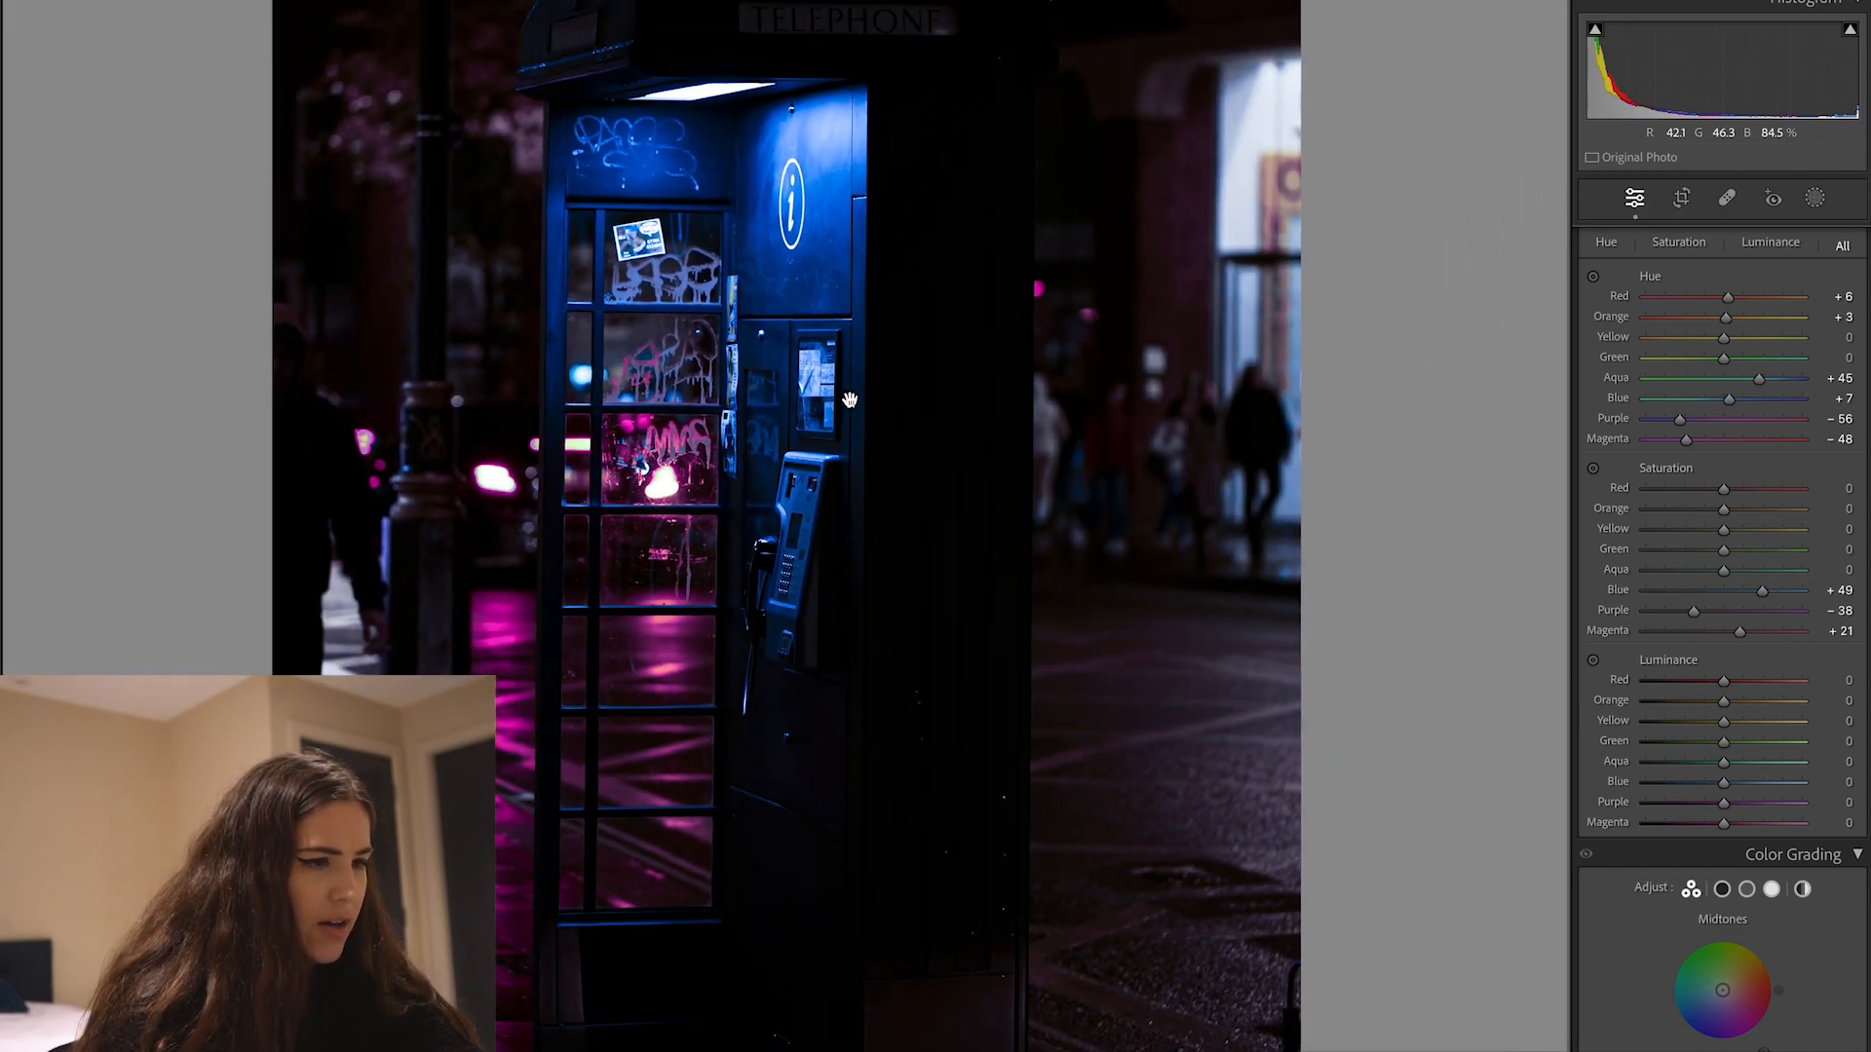
pyautogui.click(850, 399)
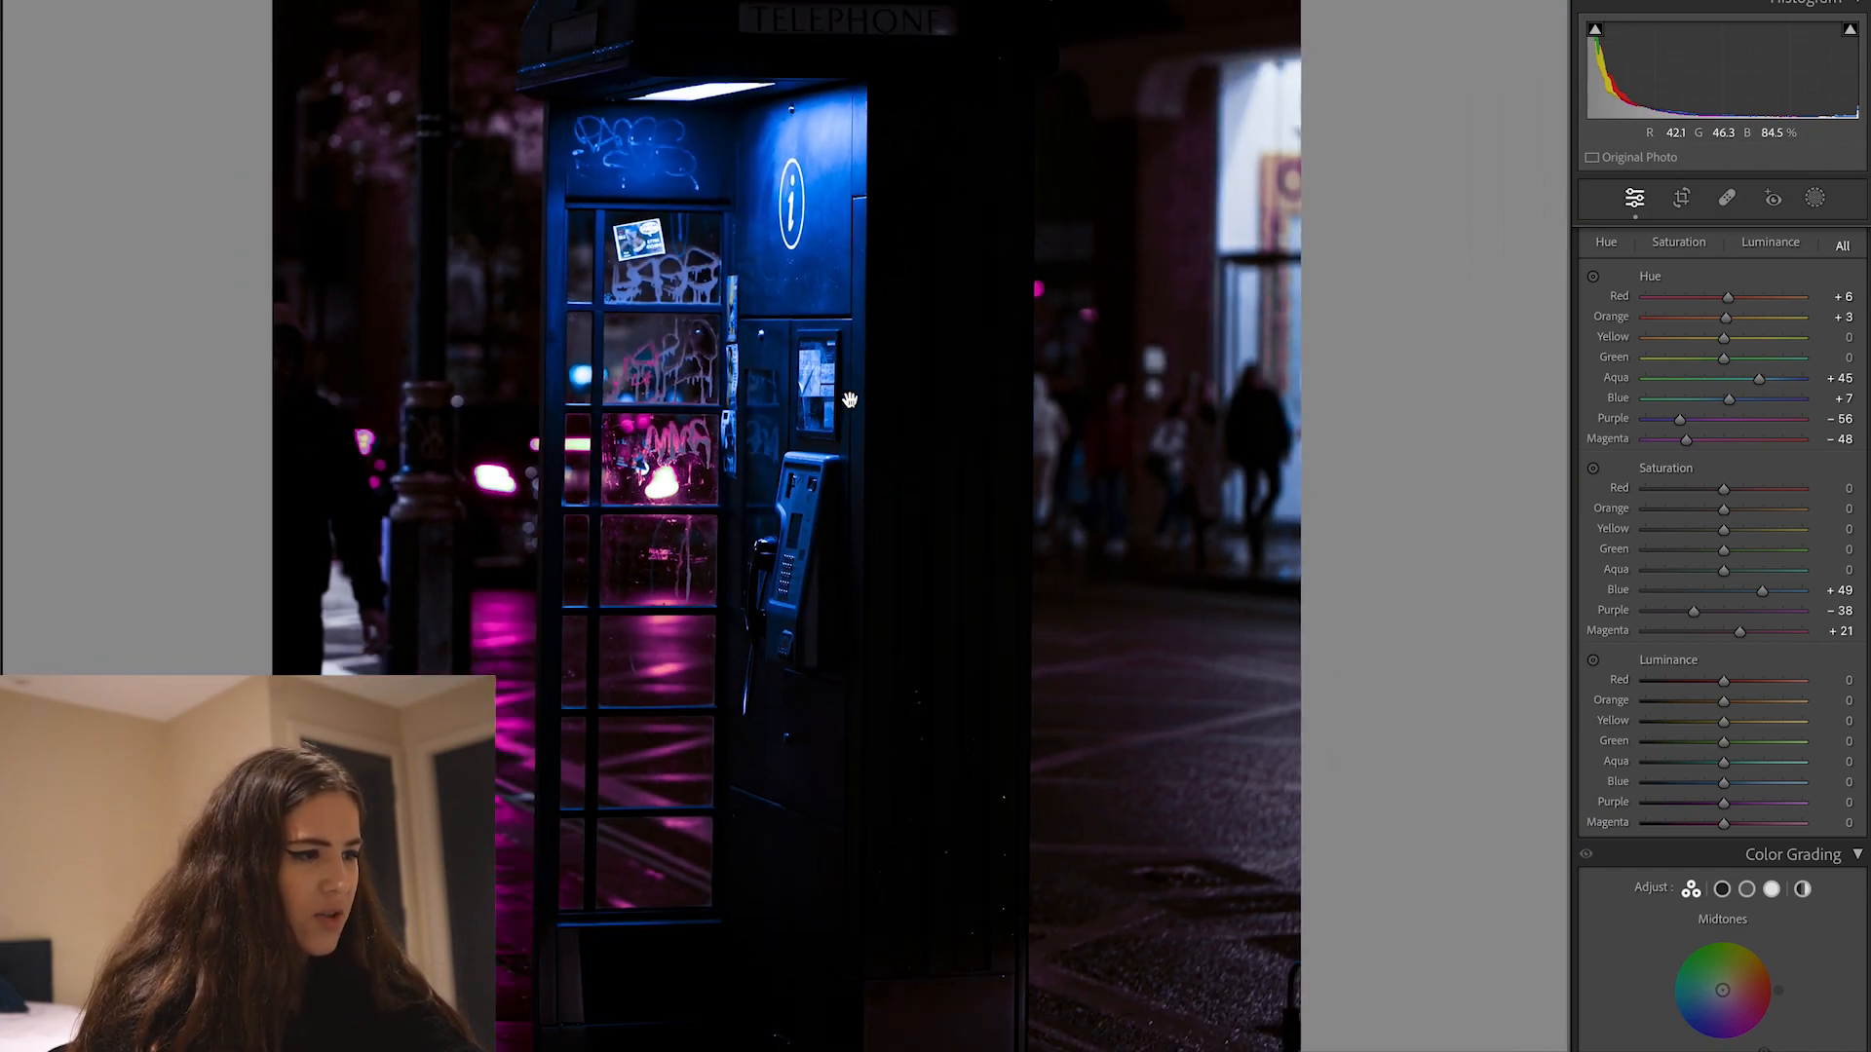
pyautogui.click(849, 399)
pyautogui.moveTo(1723, 572); pyautogui.dragTo(1721, 575)
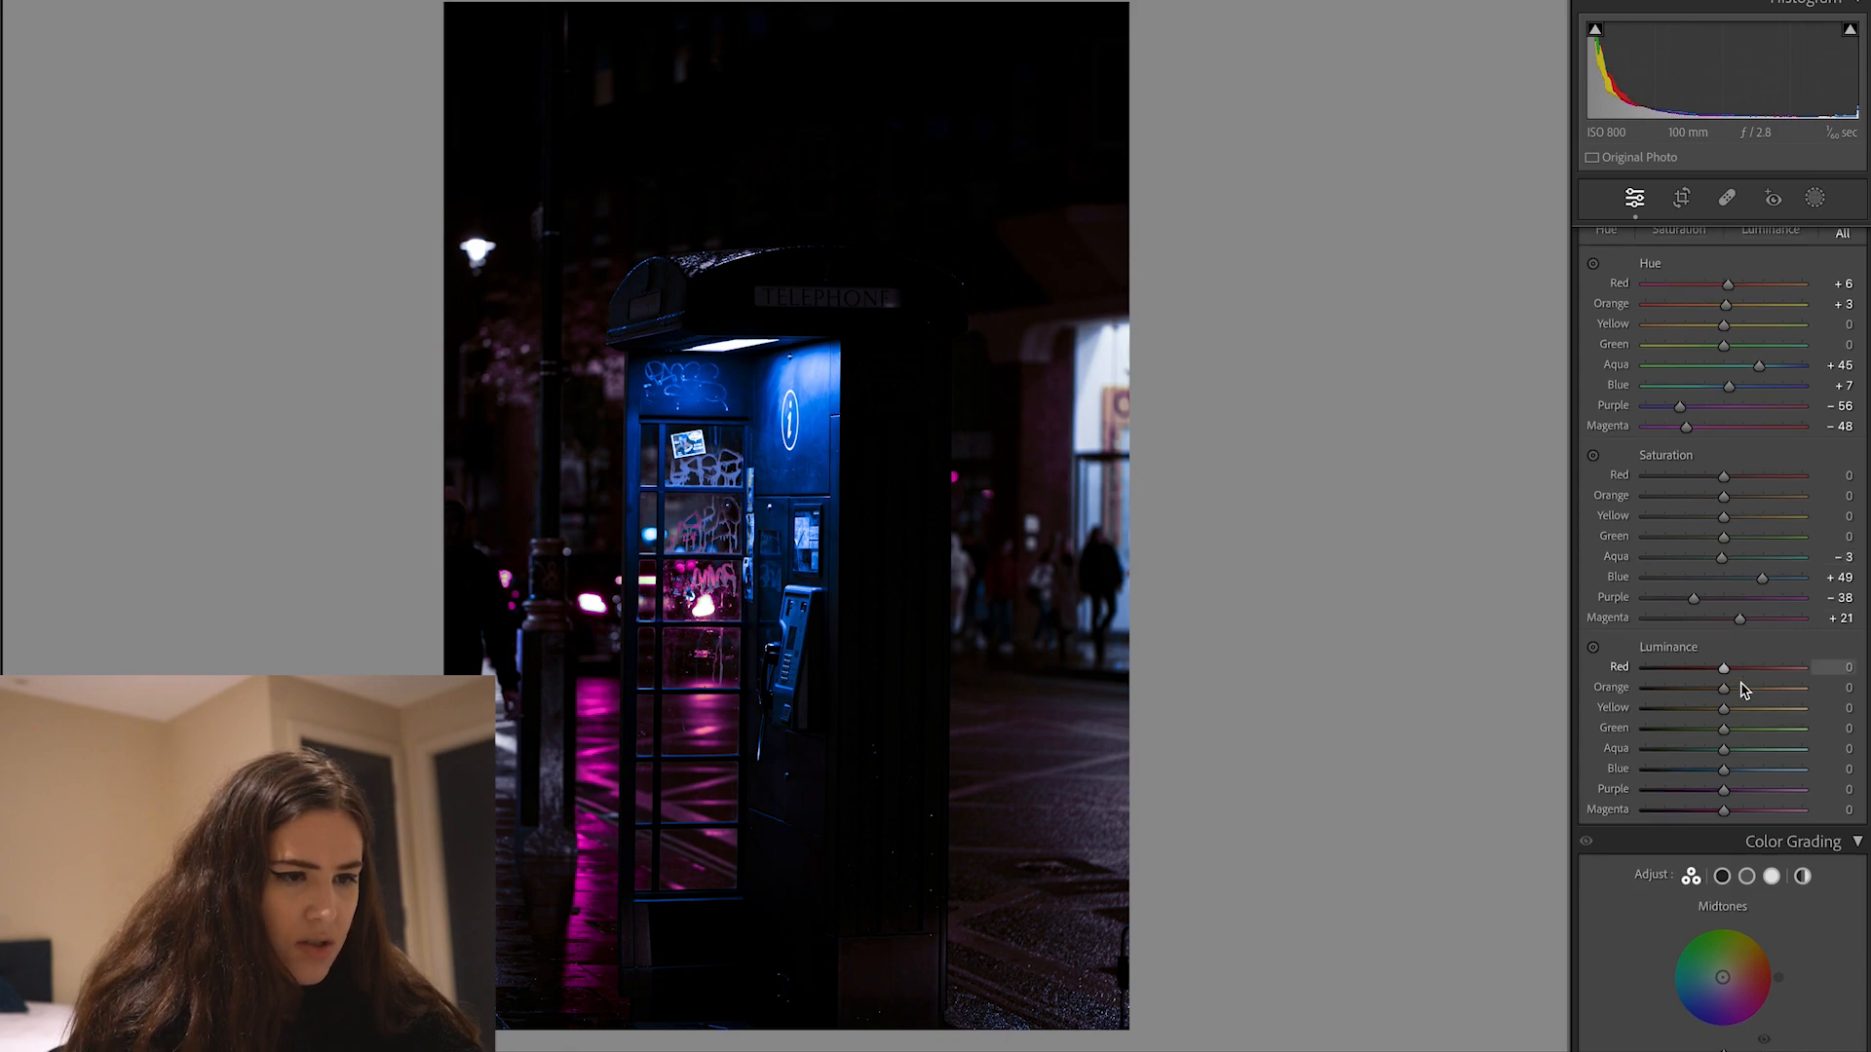
# - Lower the HSL luminance to blue -29, purple -50 and magenta -20
pyautogui.scroll(-3, 1730, 714)
pyautogui.moveTo(1728, 699); pyautogui.dragTo(1711, 763)
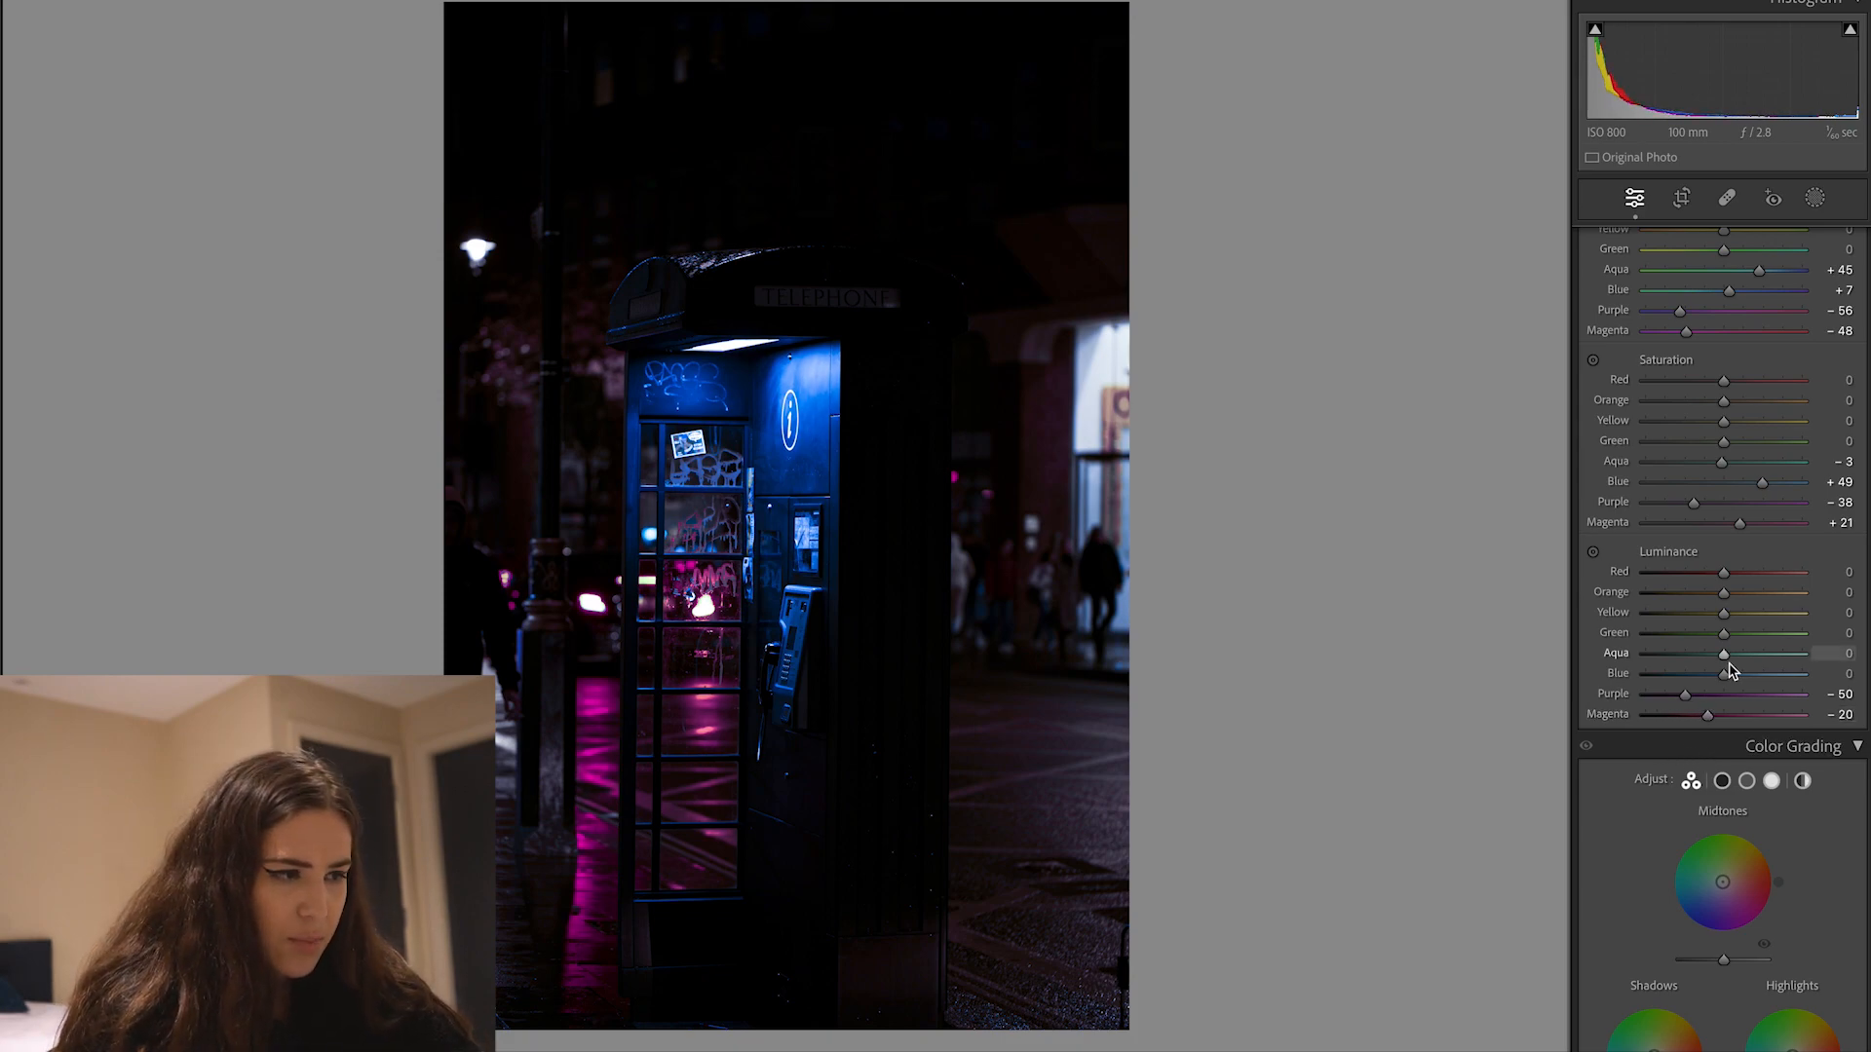
pyautogui.moveTo(1730, 672); pyautogui.dragTo(1760, 692)
pyautogui.moveTo(1774, 688); pyautogui.dragTo(1703, 697)
pyautogui.scroll(5, 1691, 471)
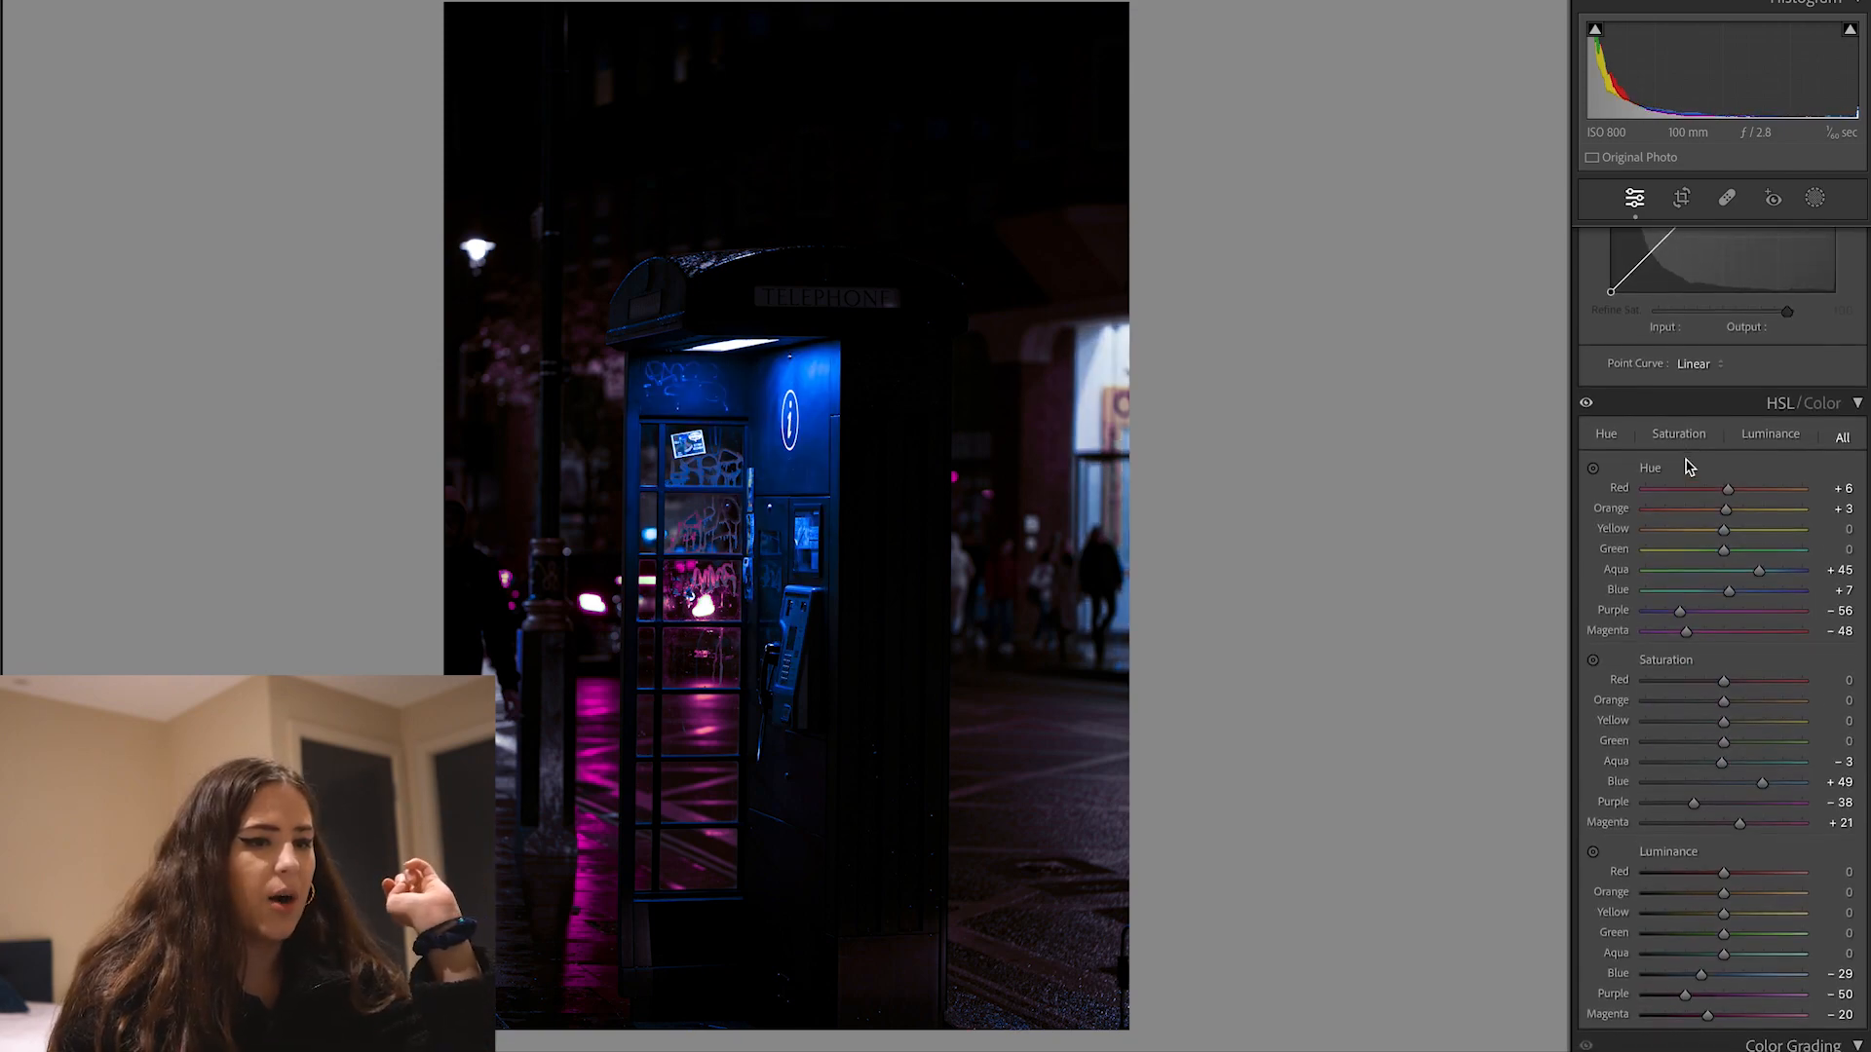
# - Color-grade the midtones to hue 269, saturation 74, the shadows to hue 258, saturation 17, and the highlights to hue 66, saturation 51
pyautogui.scroll(-5, 1692, 472)
pyautogui.scroll(-2, 1688, 467)
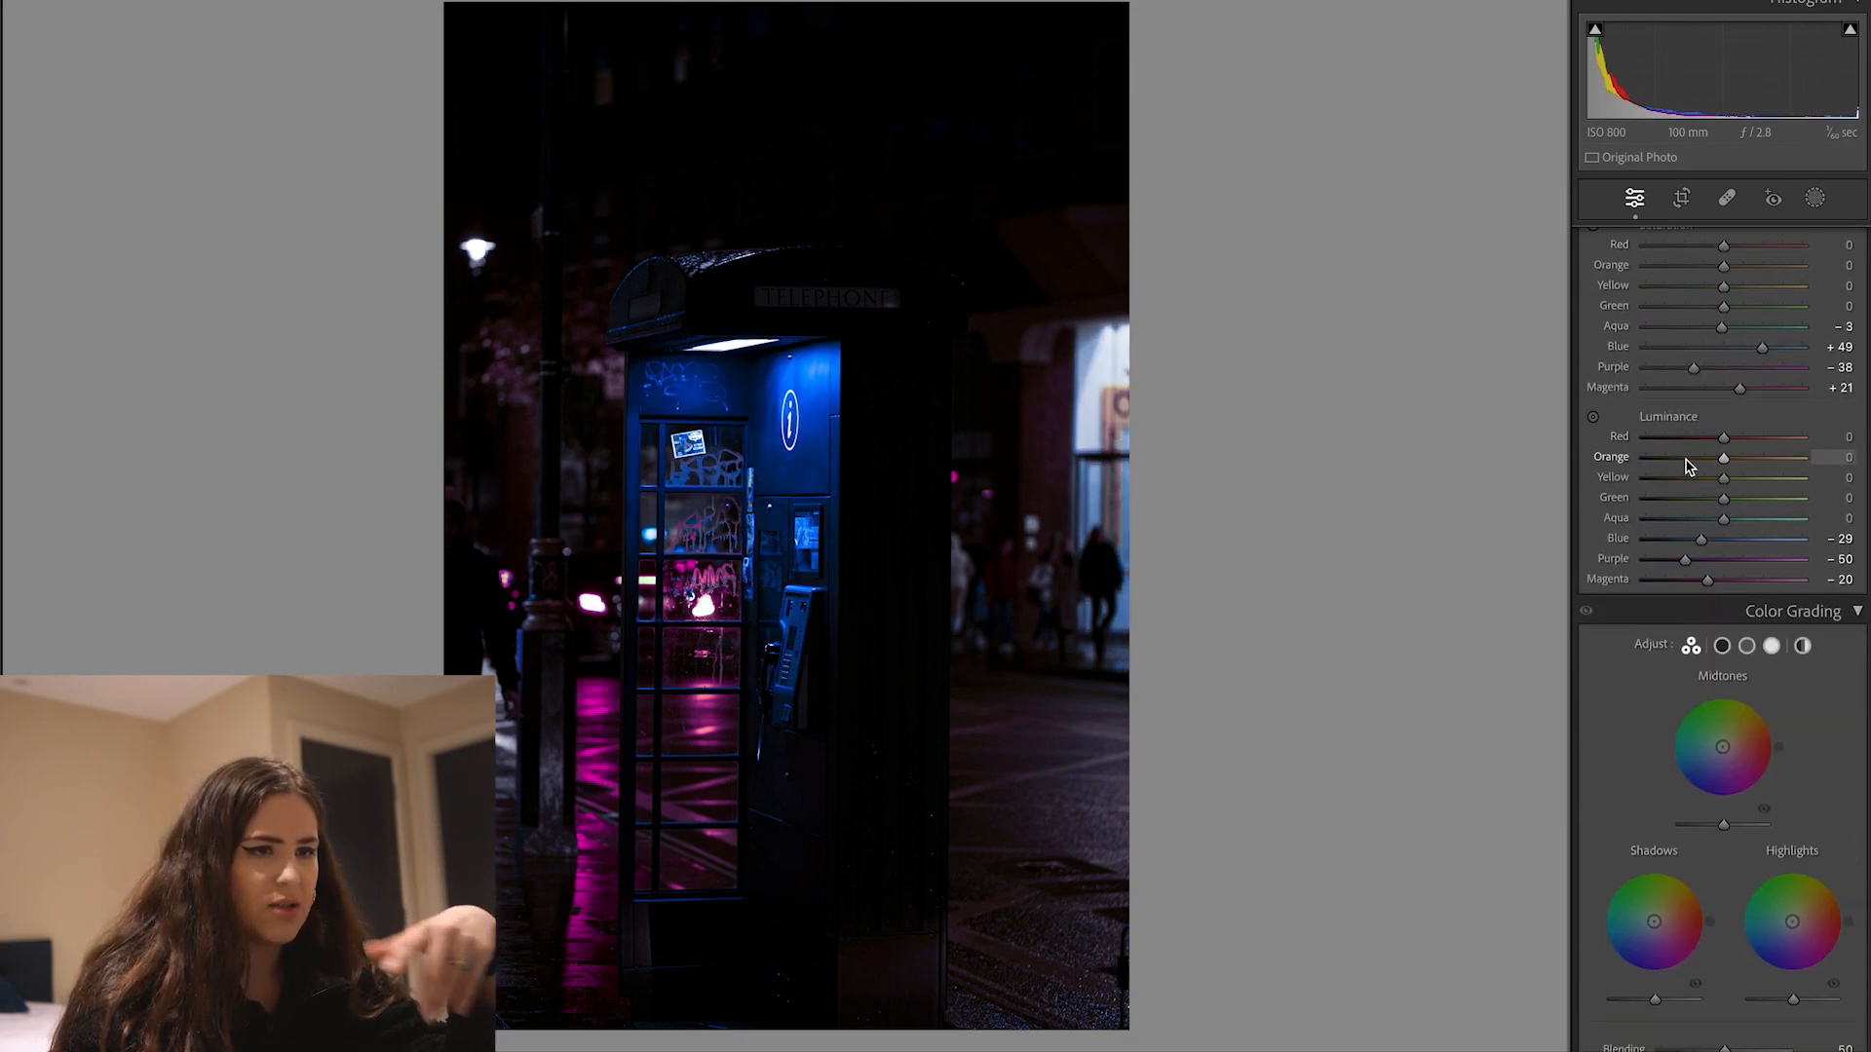
pyautogui.scroll(-5, 1734, 473)
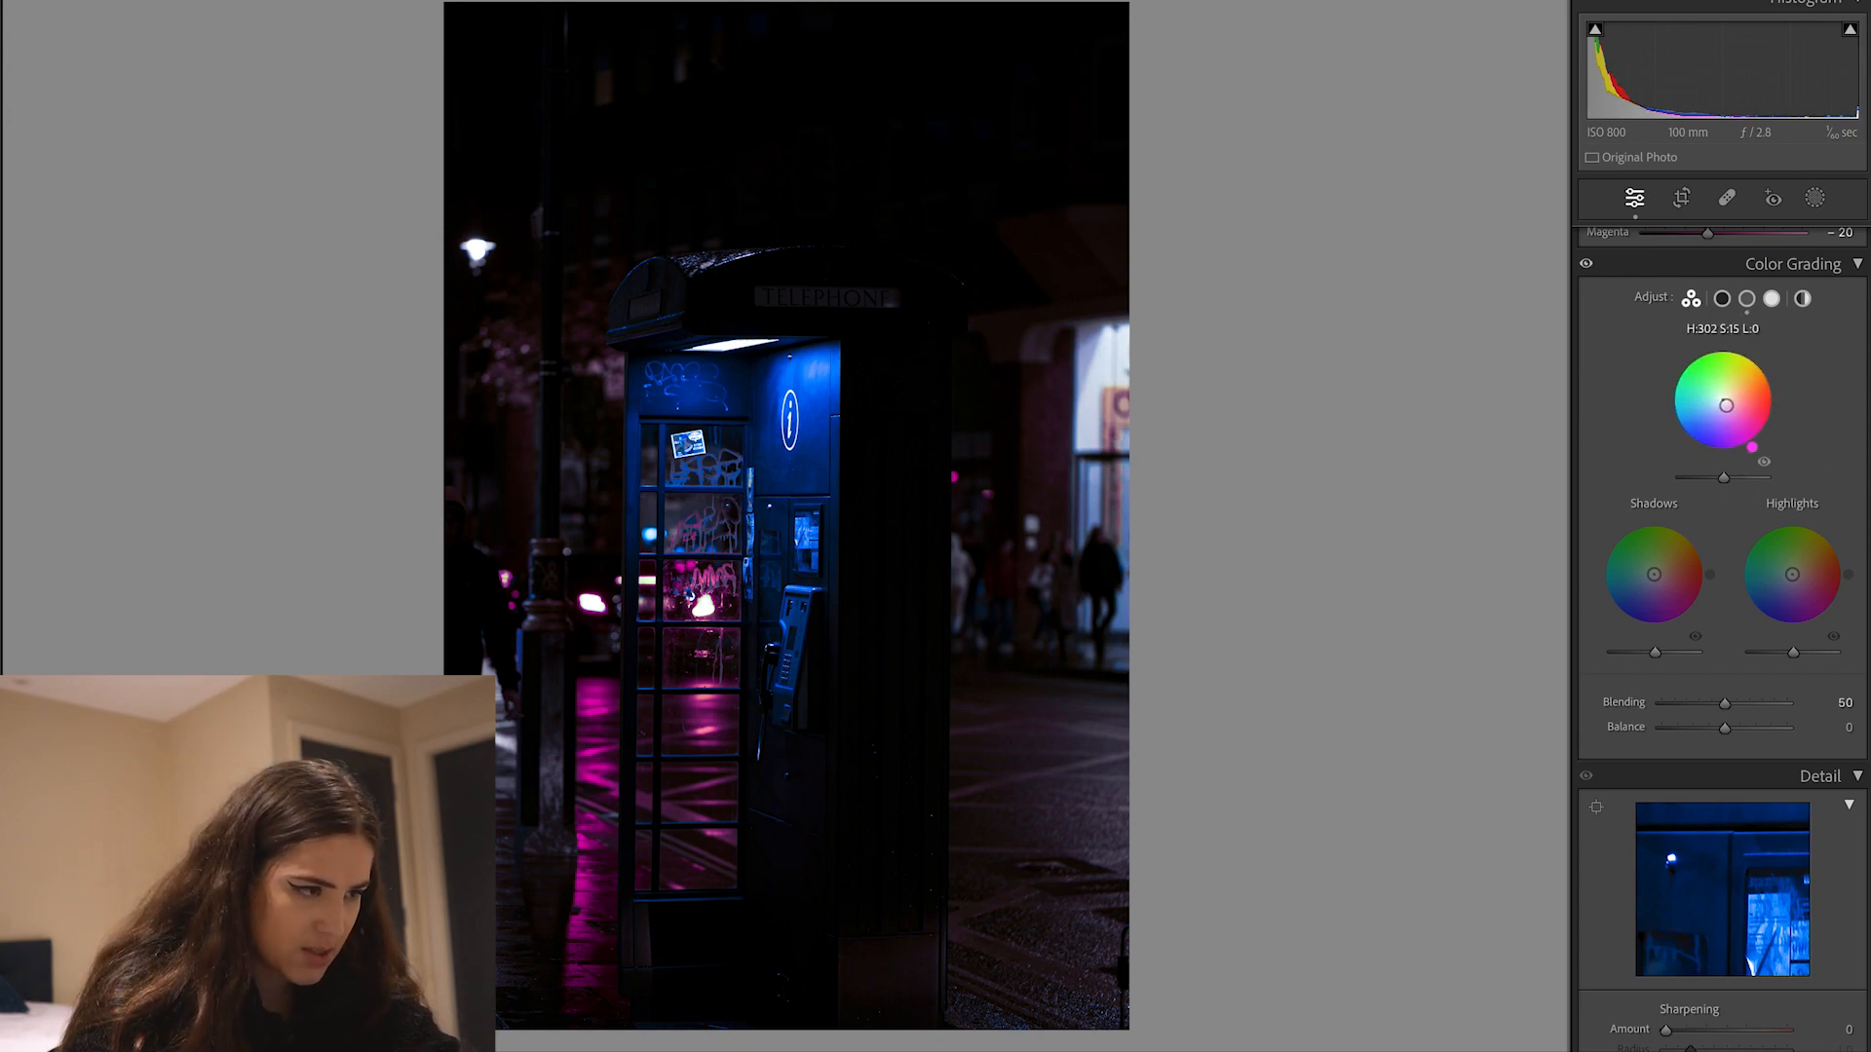
pyautogui.moveTo(1720, 440)
pyautogui.mouseDown()
pyautogui.moveTo(1680, 390)
pyautogui.moveTo(1734, 362)
pyautogui.moveTo(1681, 392)
pyautogui.moveTo(1707, 431)
pyautogui.mouseUp()
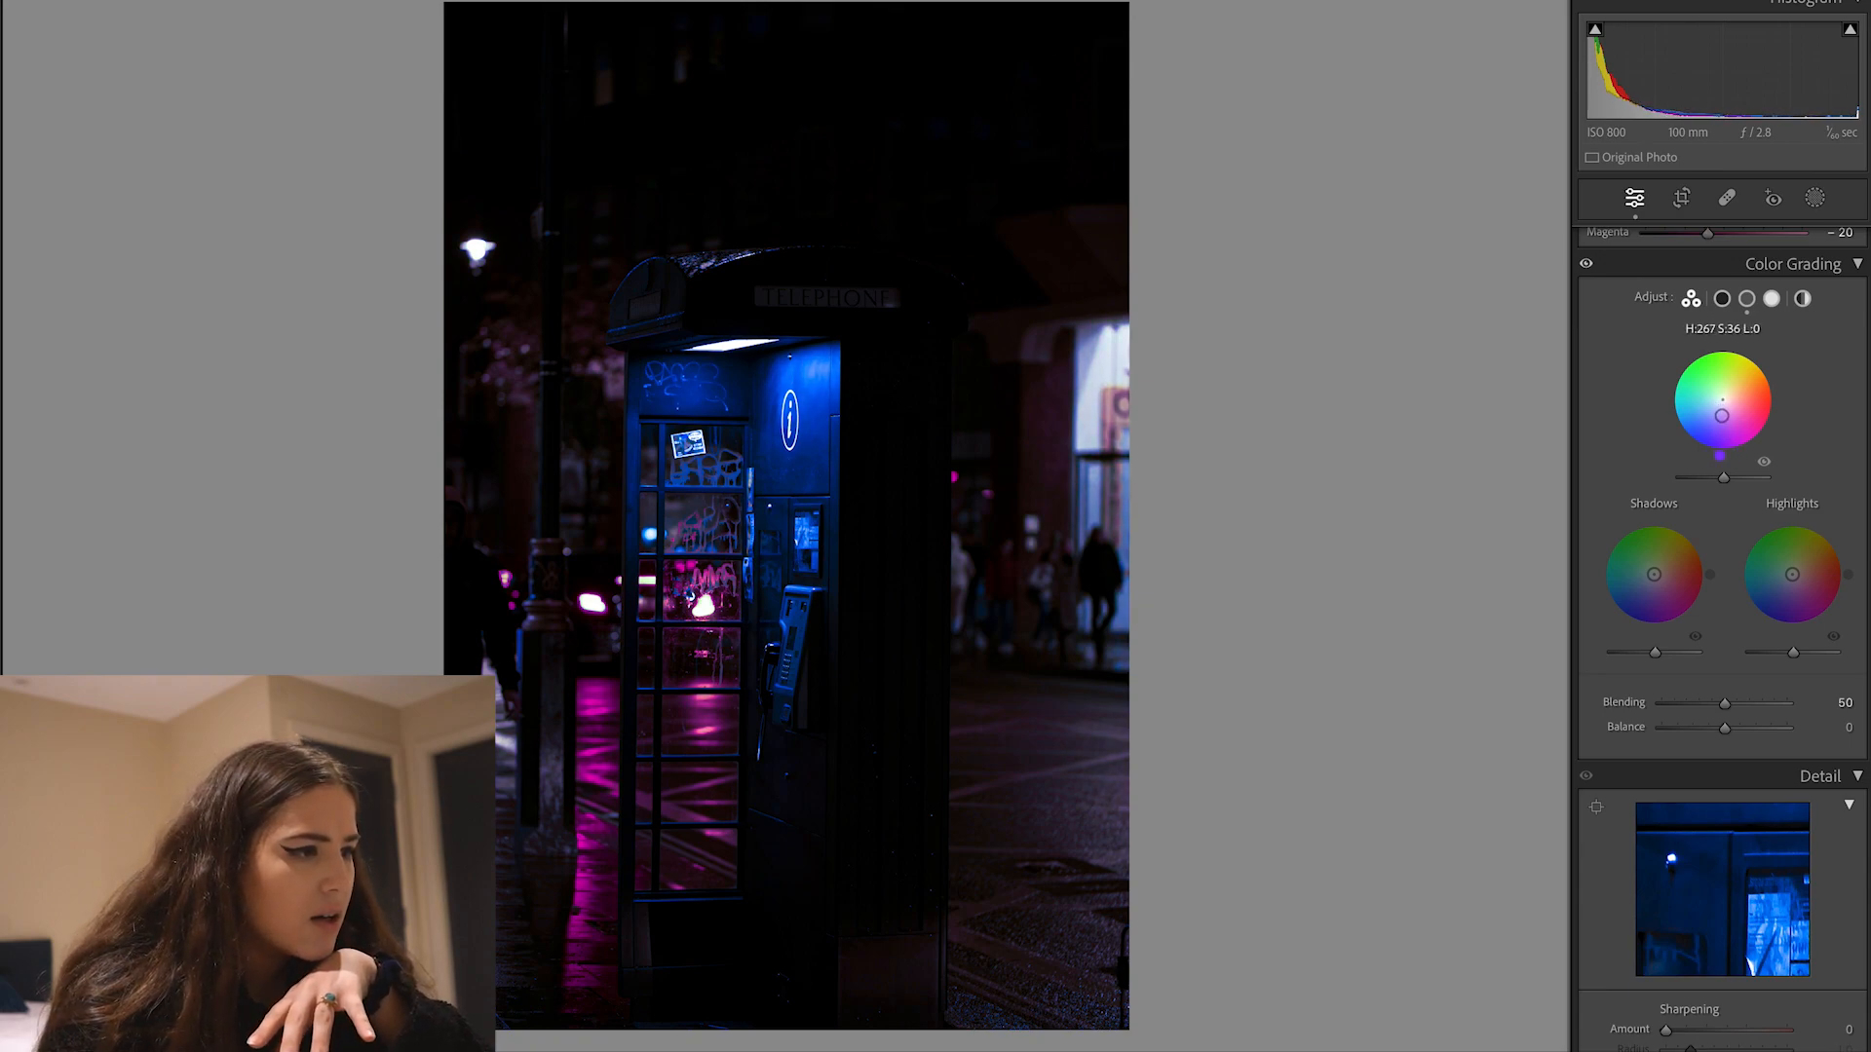
pyautogui.moveTo(1699, 426); pyautogui.dragTo(1739, 425)
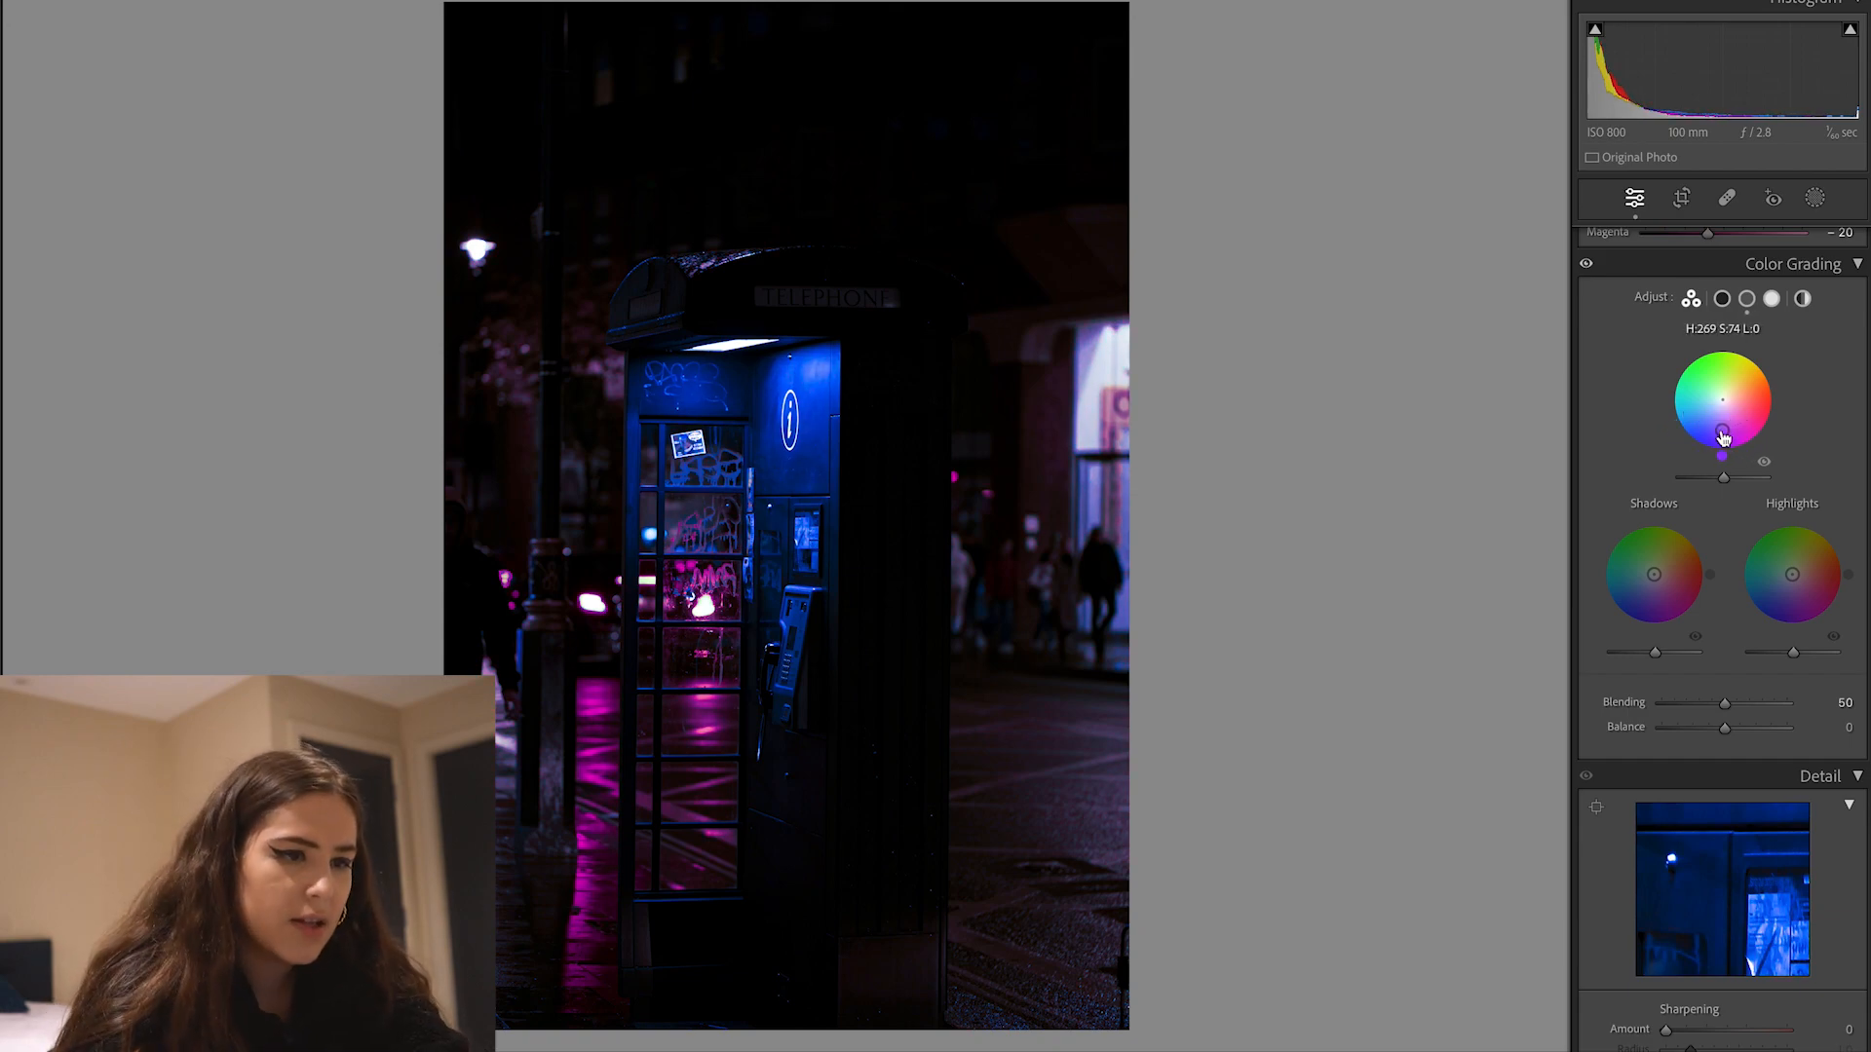
pyautogui.moveTo(1653, 575)
pyautogui.mouseDown()
pyautogui.moveTo(1665, 596)
pyautogui.moveTo(1654, 580)
pyautogui.mouseUp()
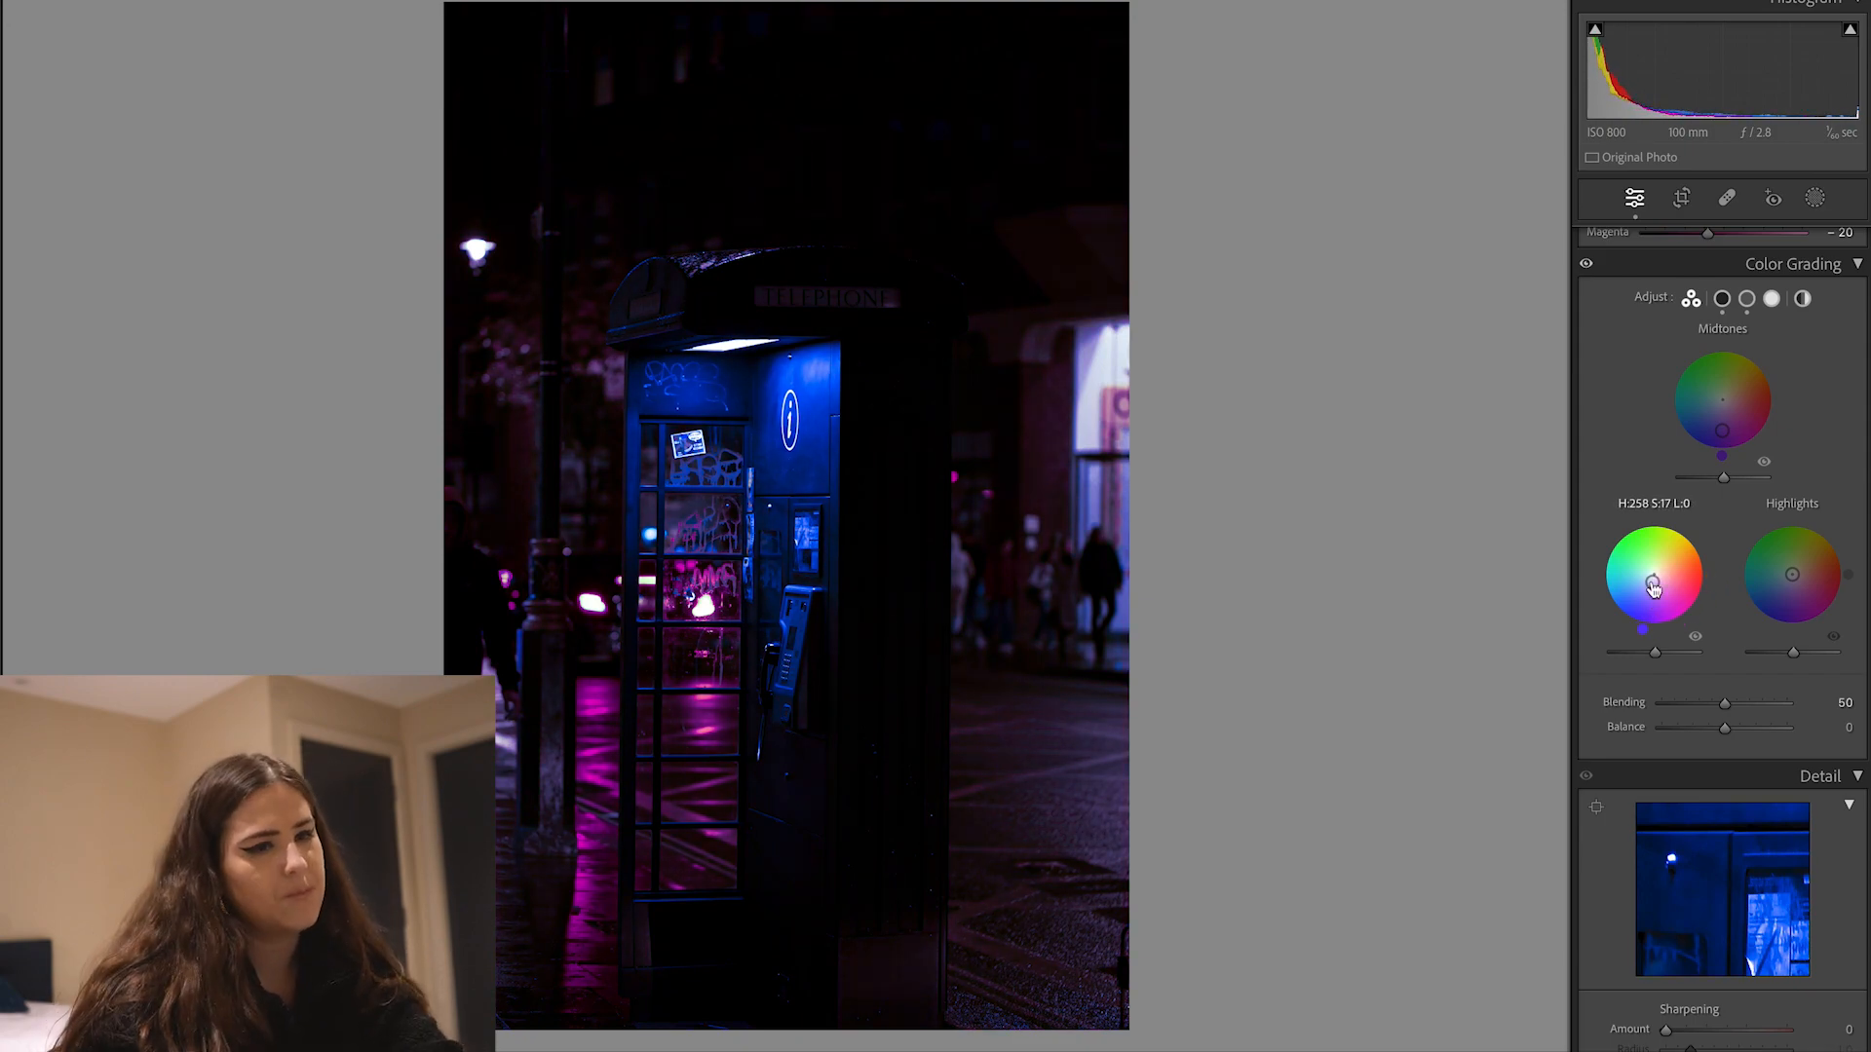
pyautogui.moveTo(1791, 575)
pyautogui.mouseDown()
pyautogui.moveTo(1798, 547)
pyautogui.moveTo(1762, 573)
pyautogui.moveTo(1803, 554)
pyautogui.mouseUp()
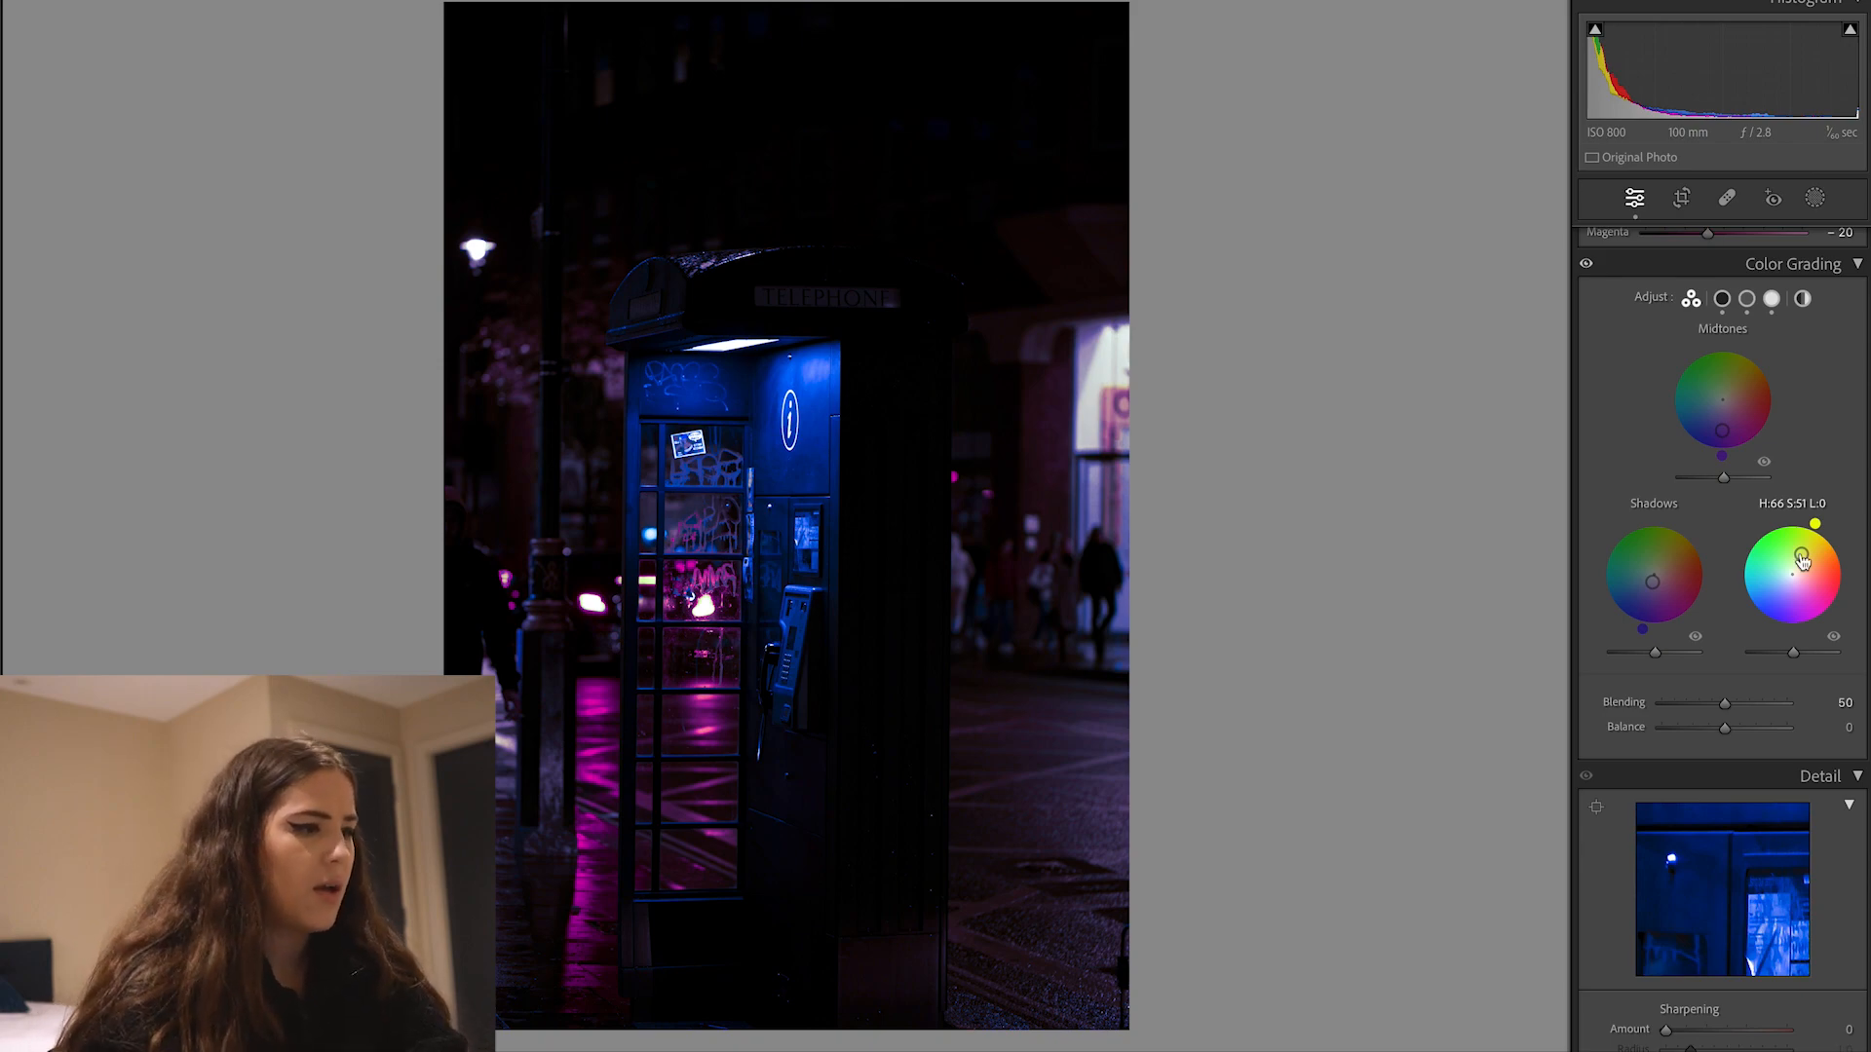
# - Apply the automatic Upright perspective correction to the photo
pyautogui.scroll(-3, 1802, 561)
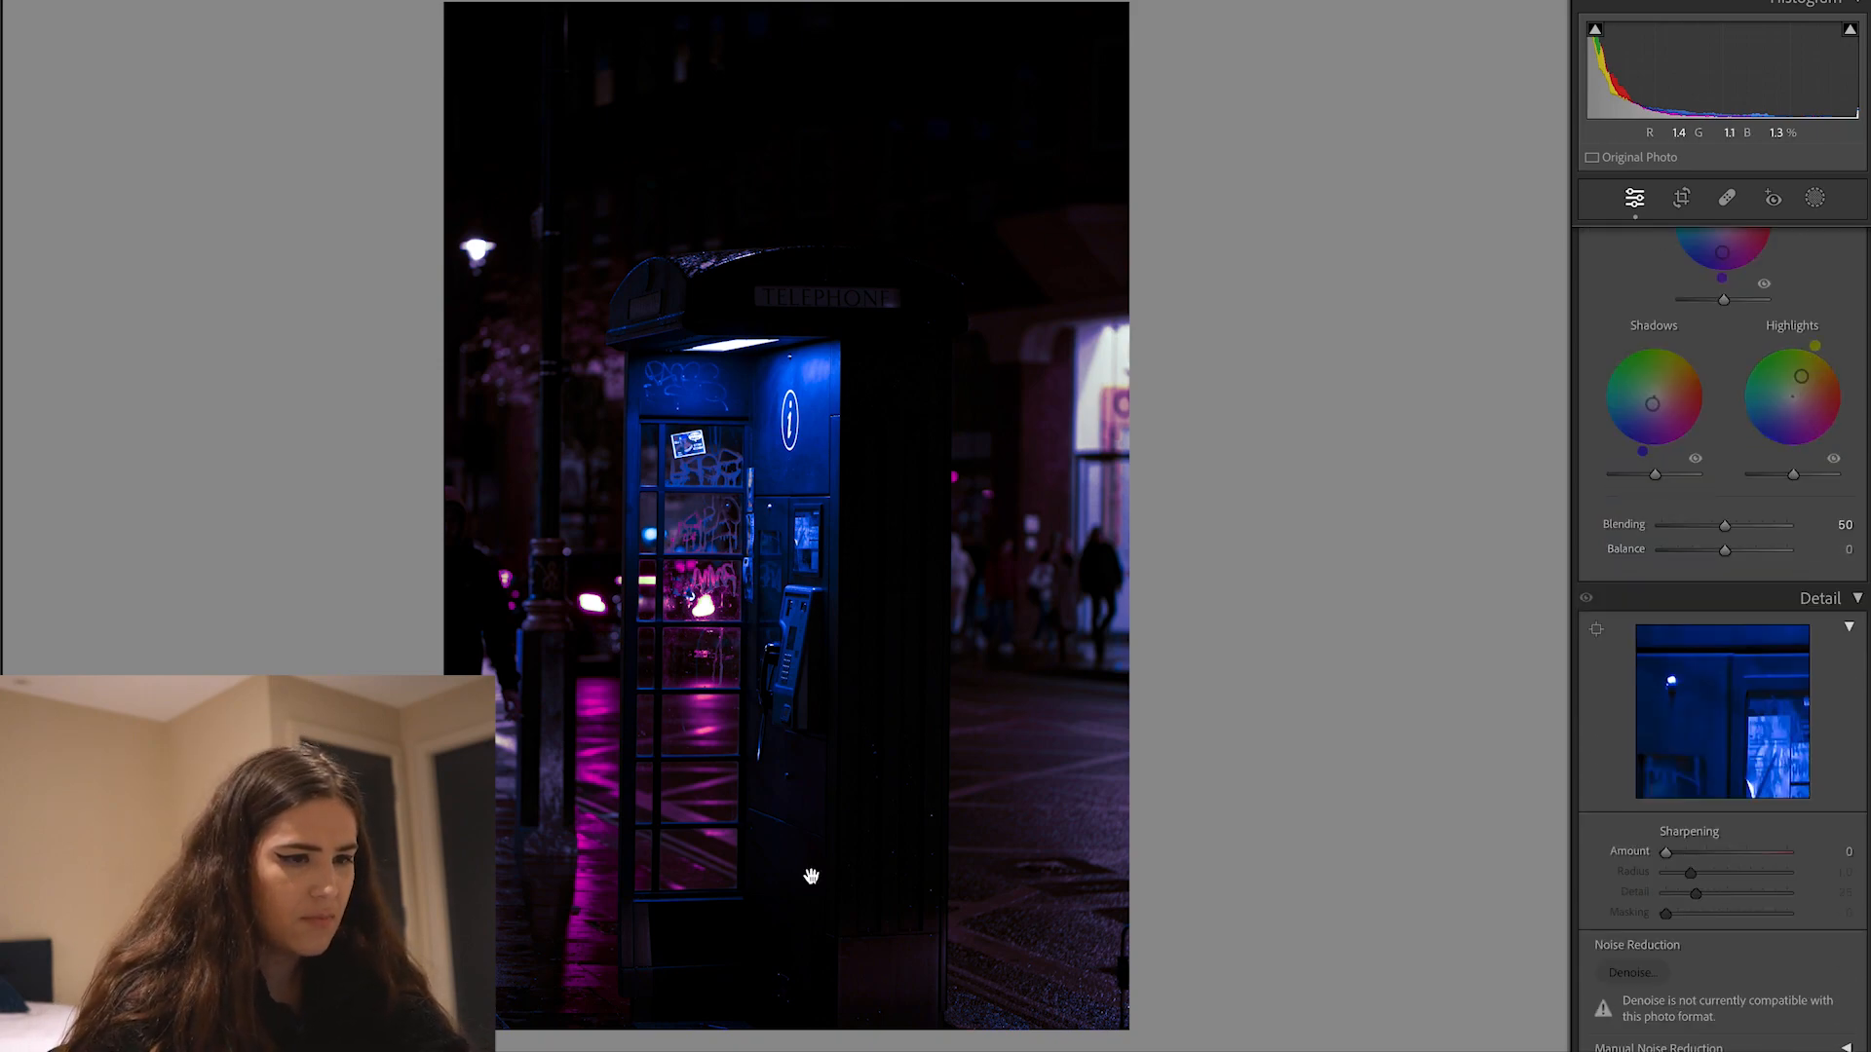
pyautogui.scroll(-12, 1734, 598)
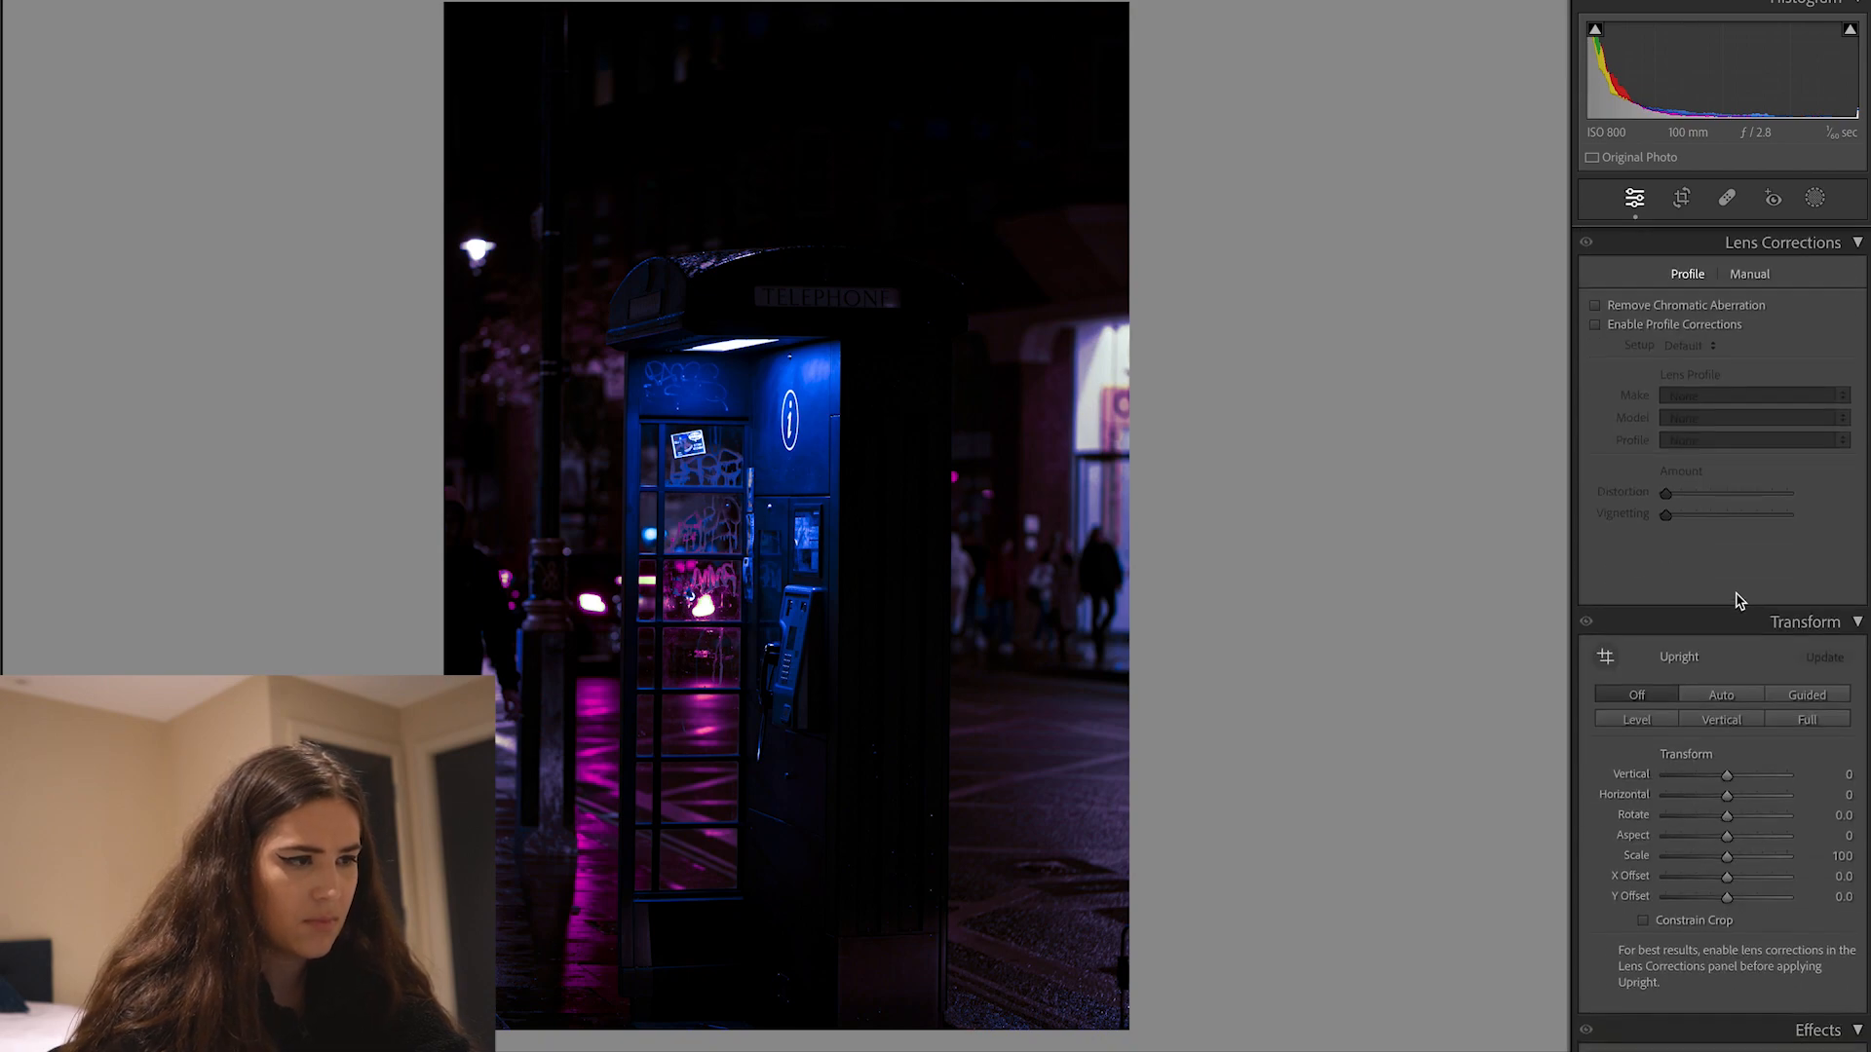
pyautogui.scroll(-6, 1738, 599)
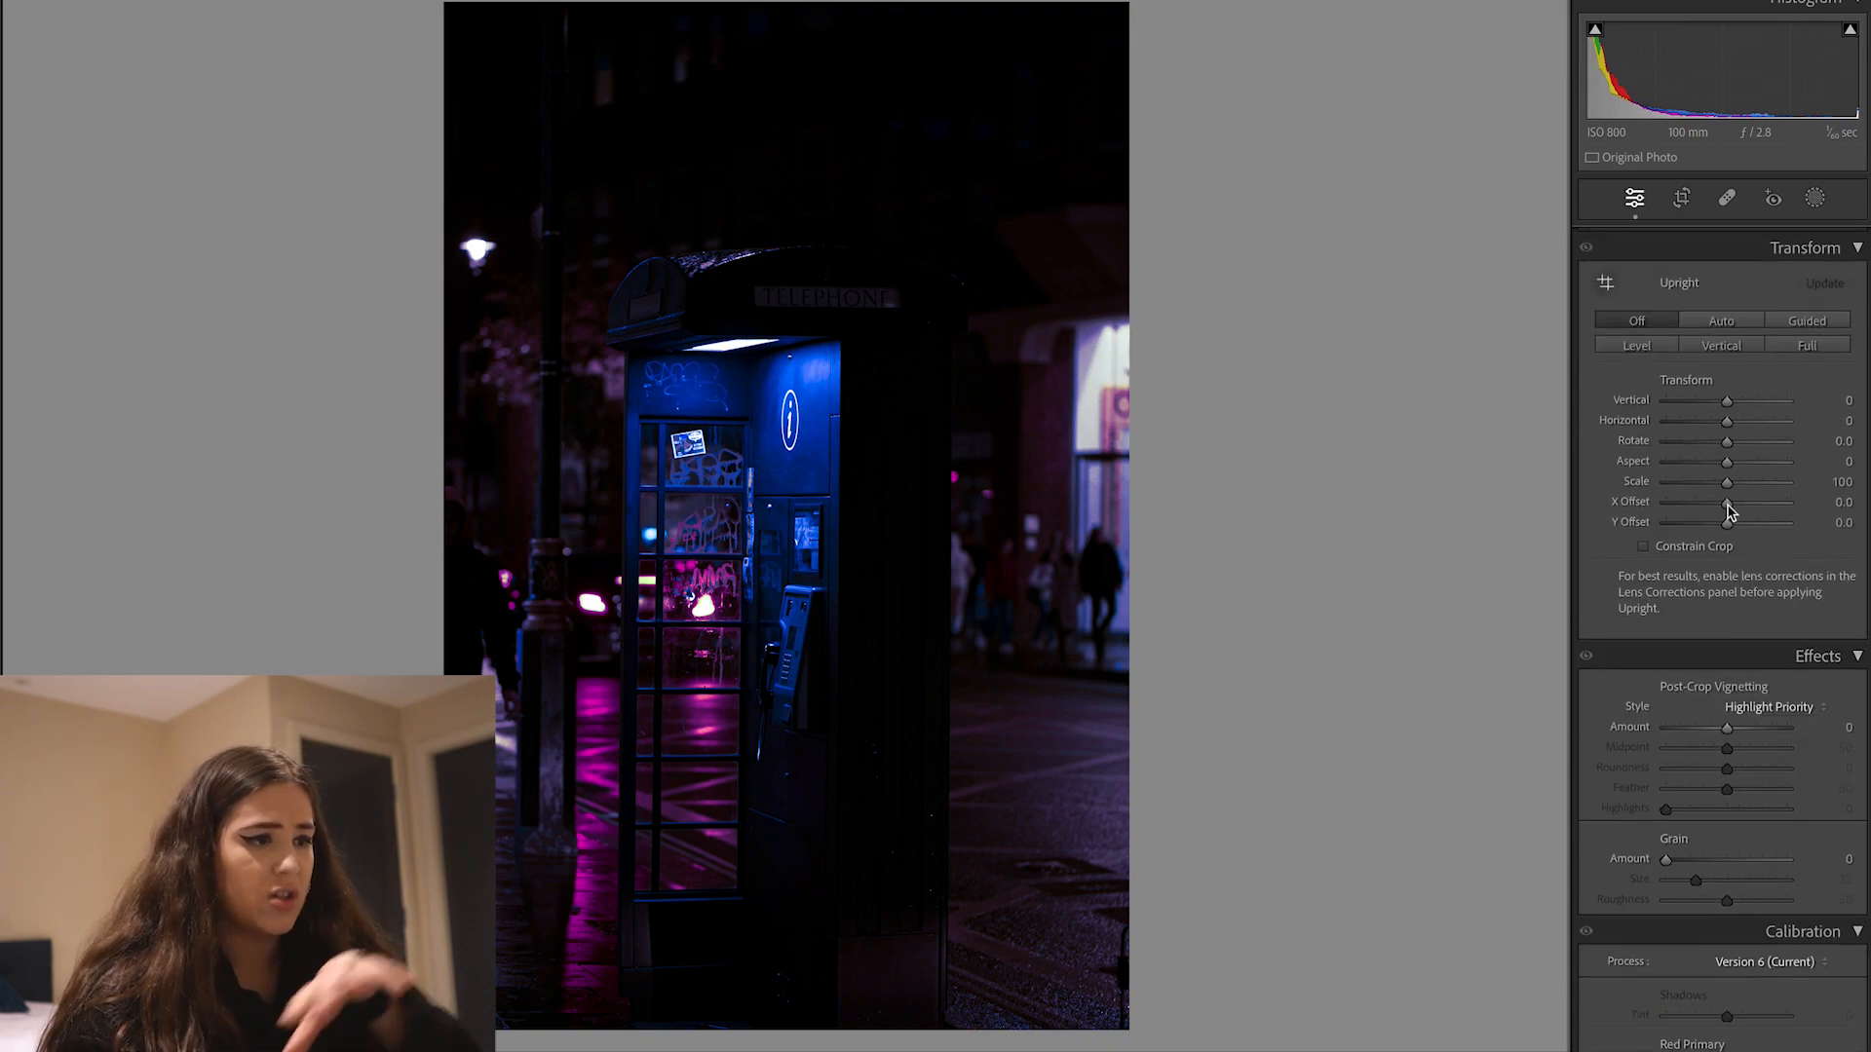
pyautogui.click(1744, 326)
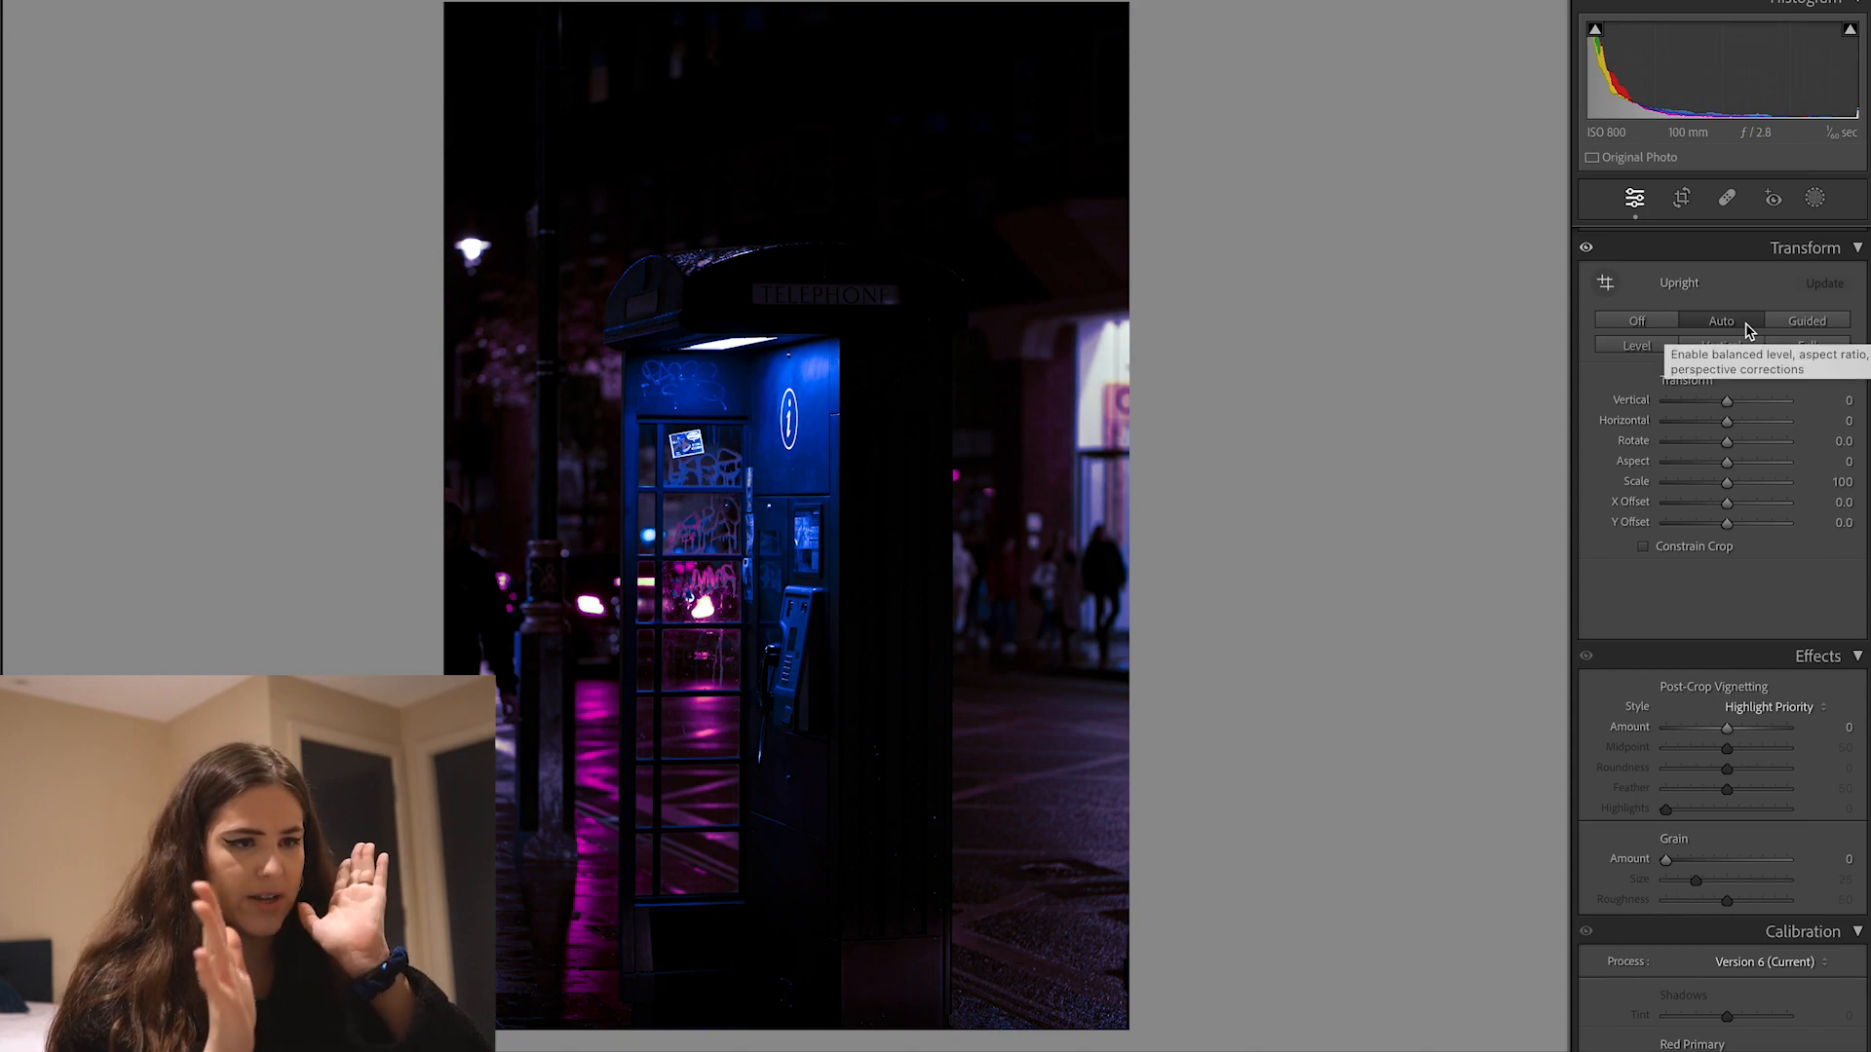
pyautogui.scroll(-3, 1653, 459)
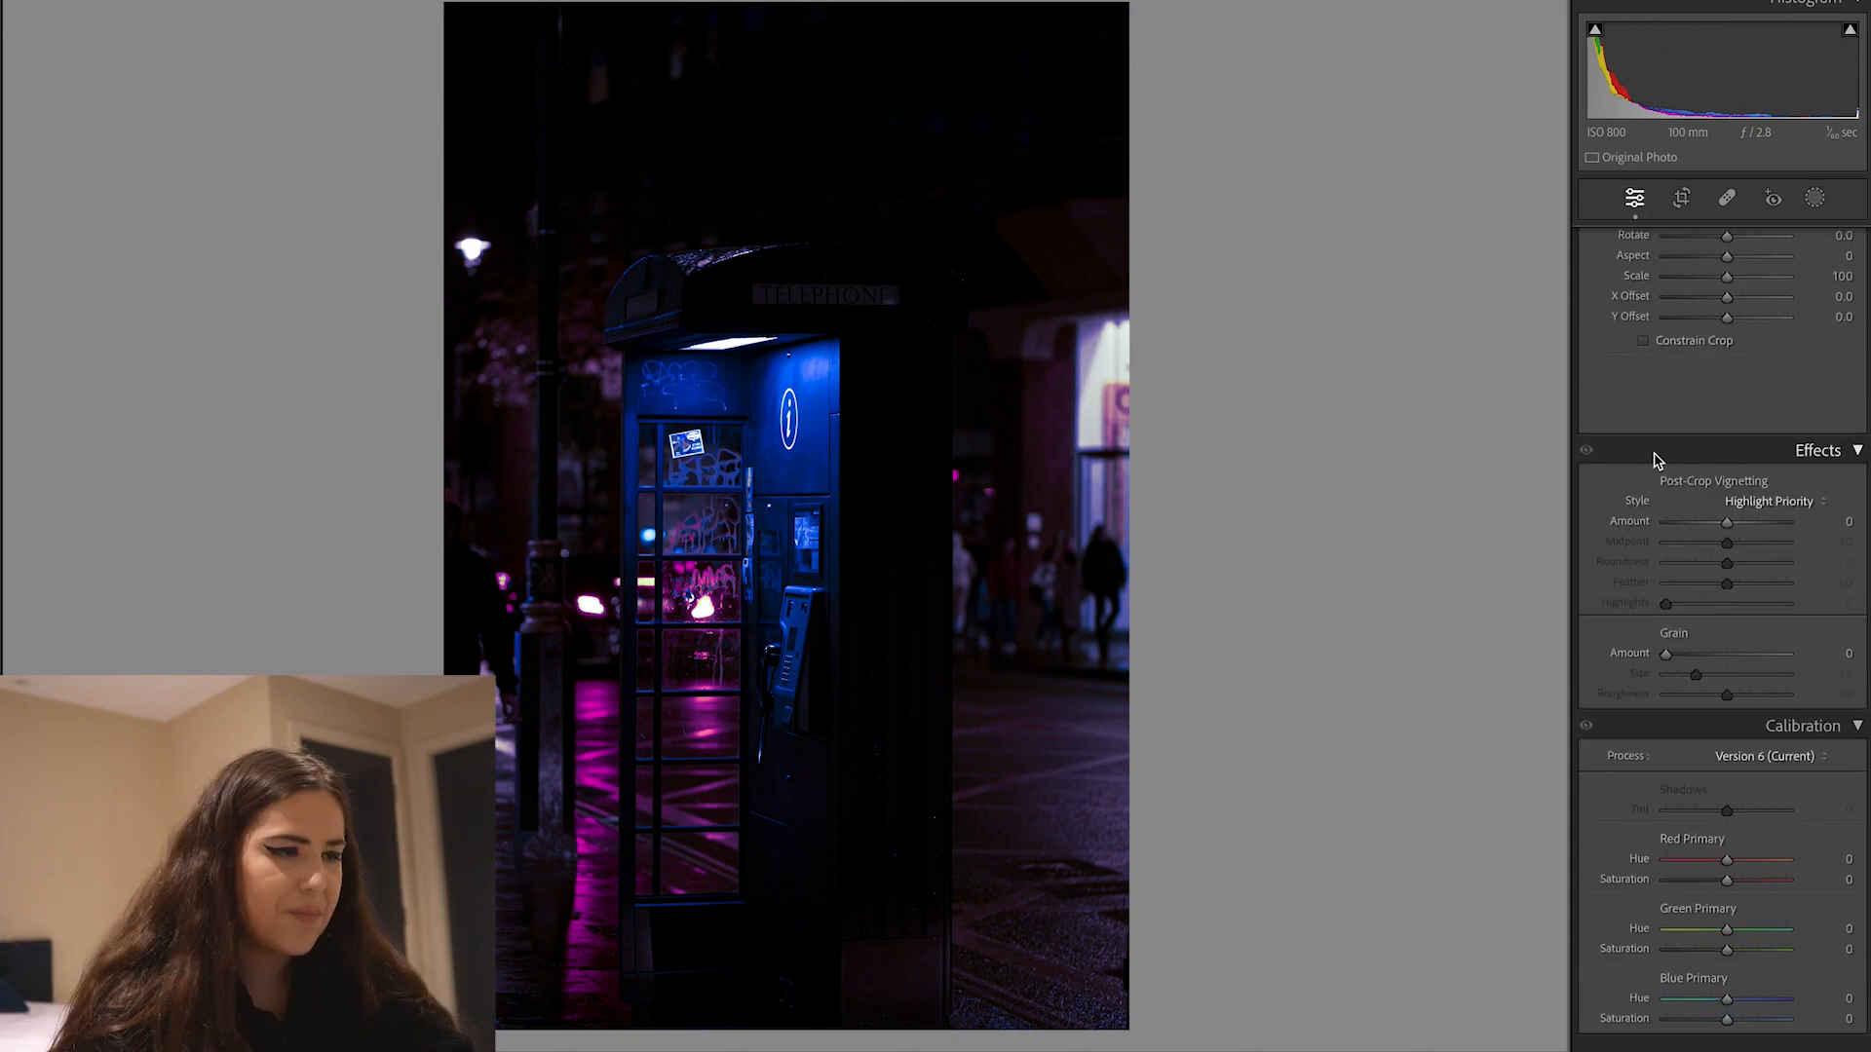
# - Set the contrast to -36 and the highlights to +9 in the basic tone adjustments
pyautogui.scroll(3, 1655, 459)
pyautogui.scroll(10, 1656, 458)
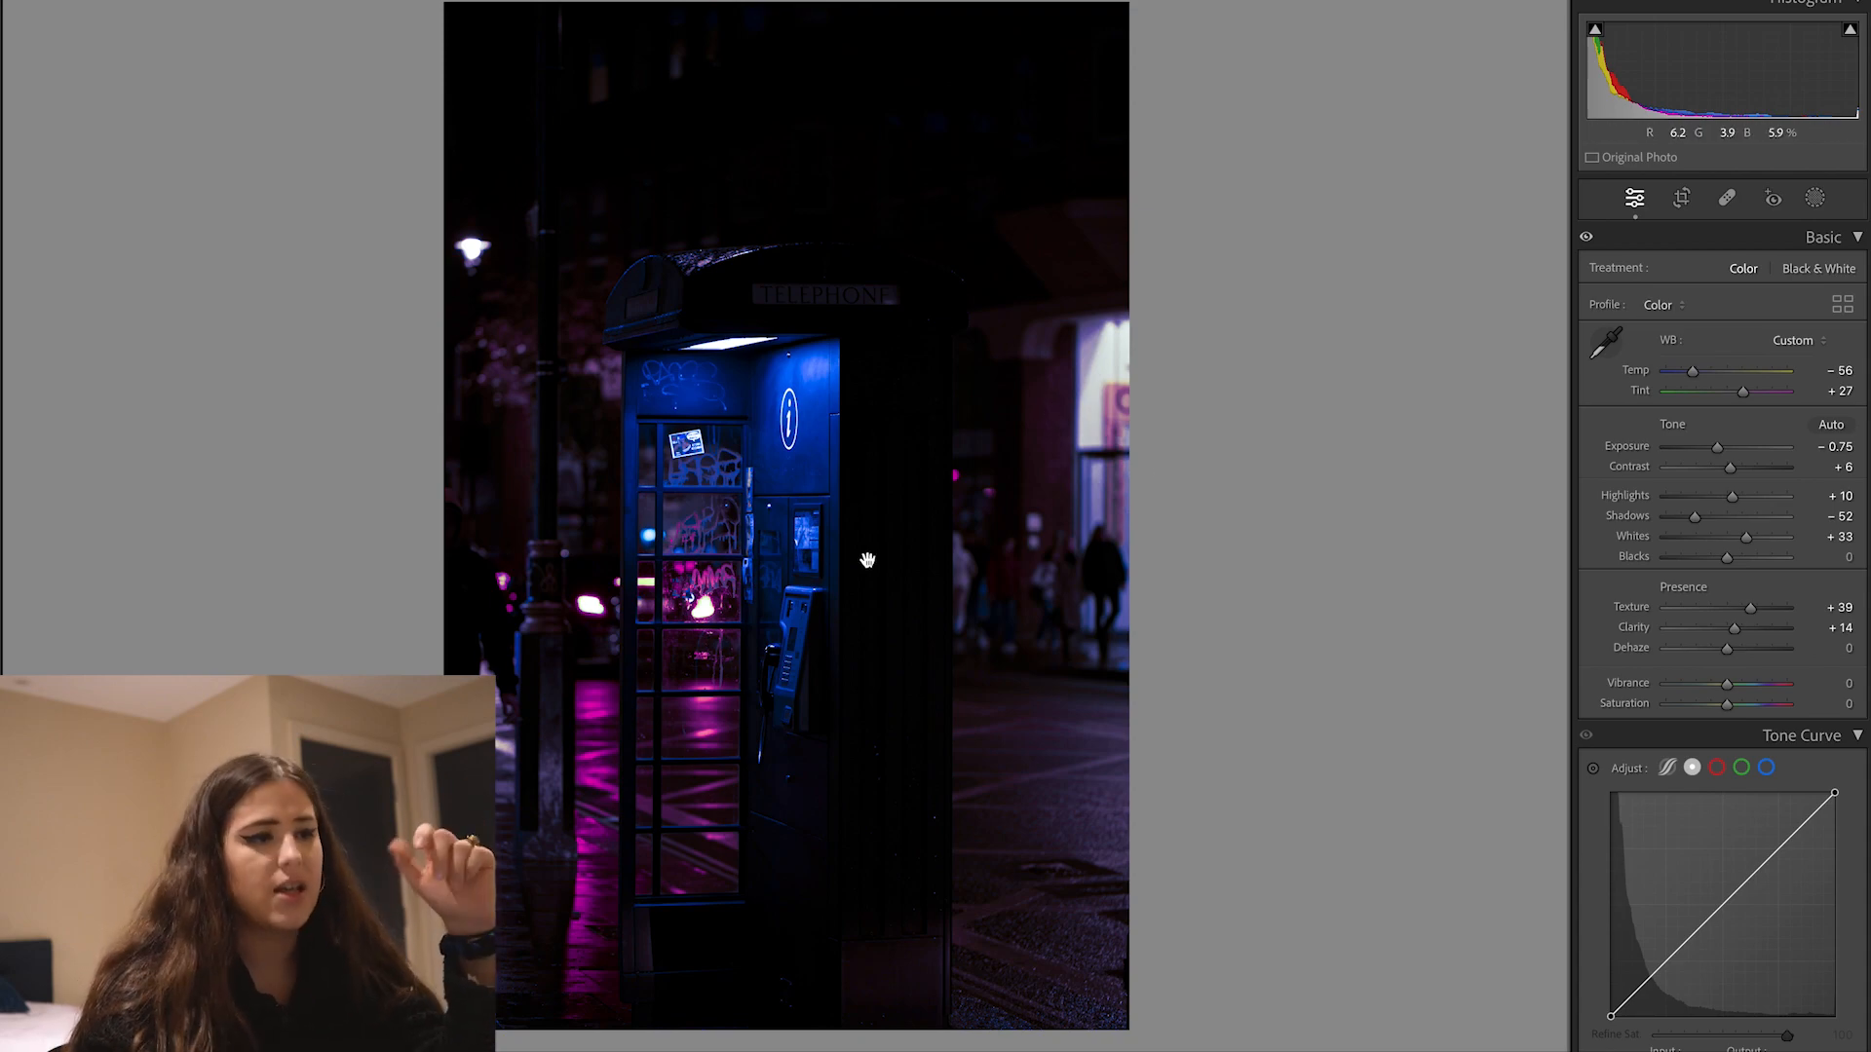
pyautogui.moveTo(1731, 467)
pyautogui.mouseDown()
pyautogui.moveTo(1700, 469)
pyautogui.moveTo(1764, 473)
pyautogui.moveTo(1710, 475)
pyautogui.mouseUp()
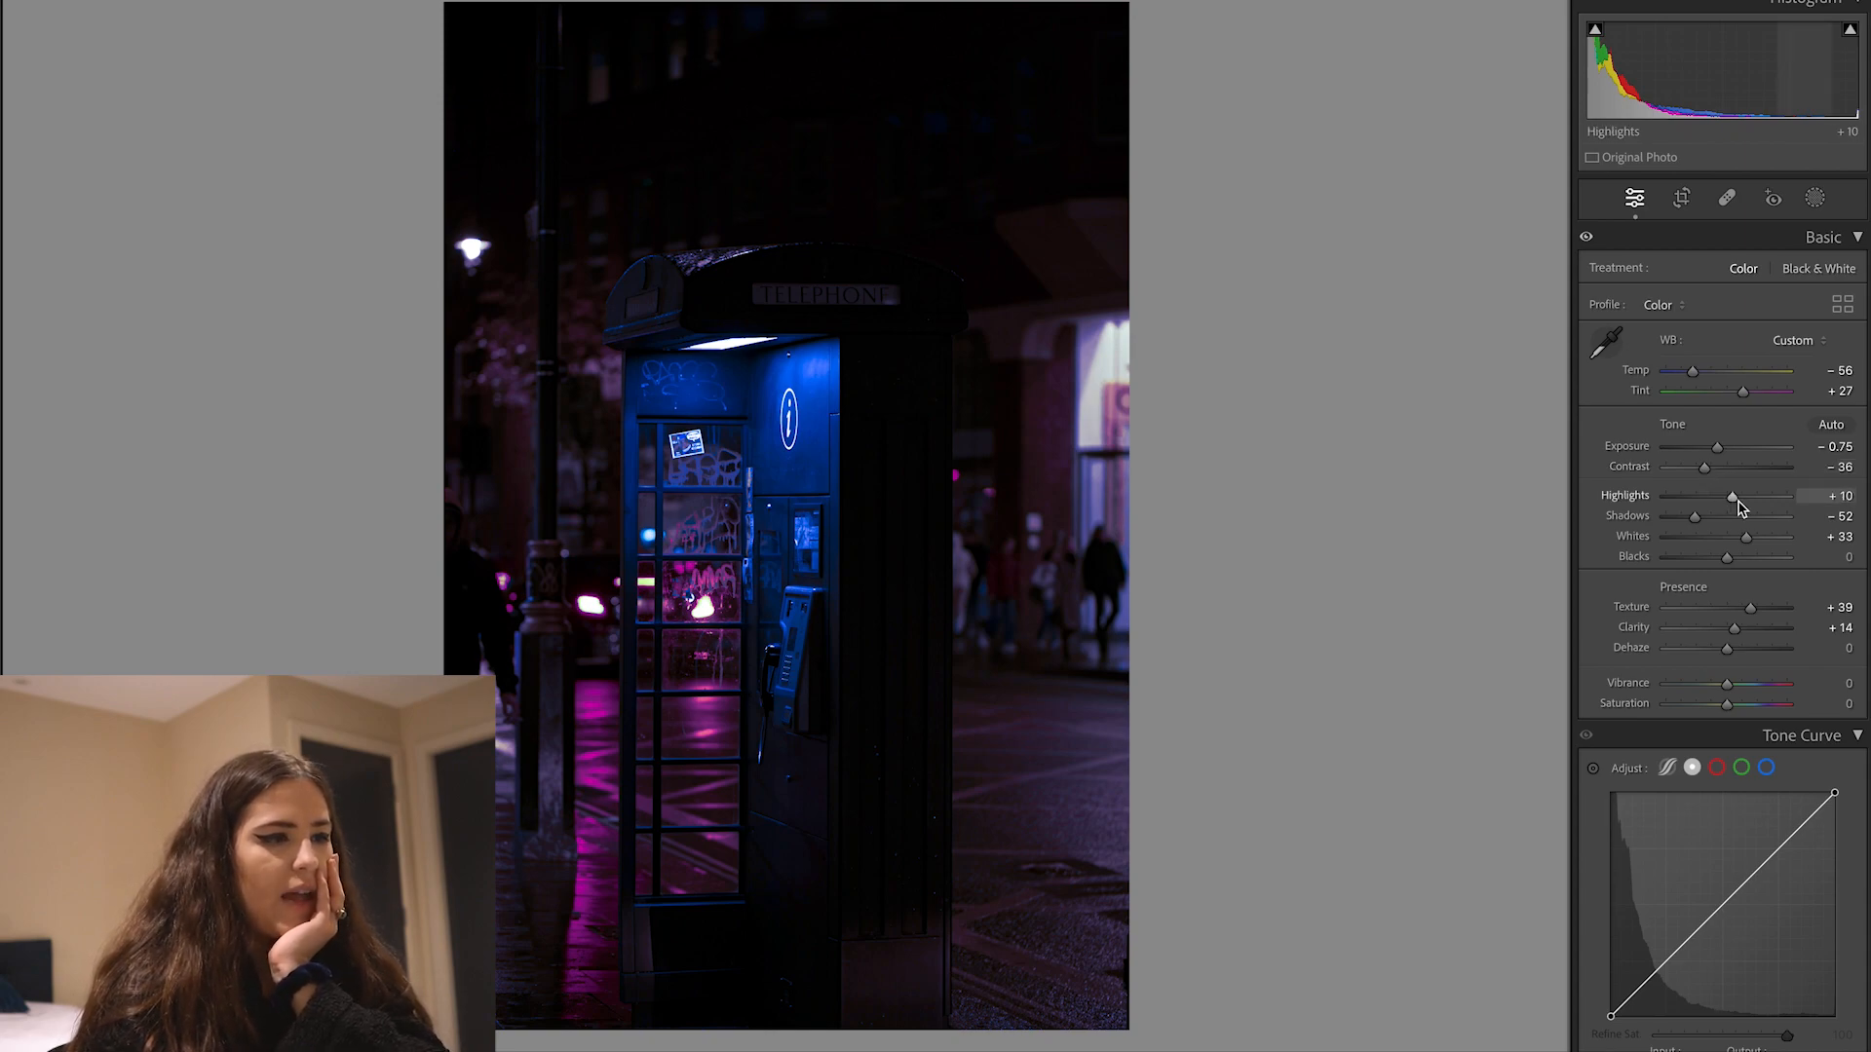
pyautogui.moveTo(1736, 499); pyautogui.dragTo(1738, 501)
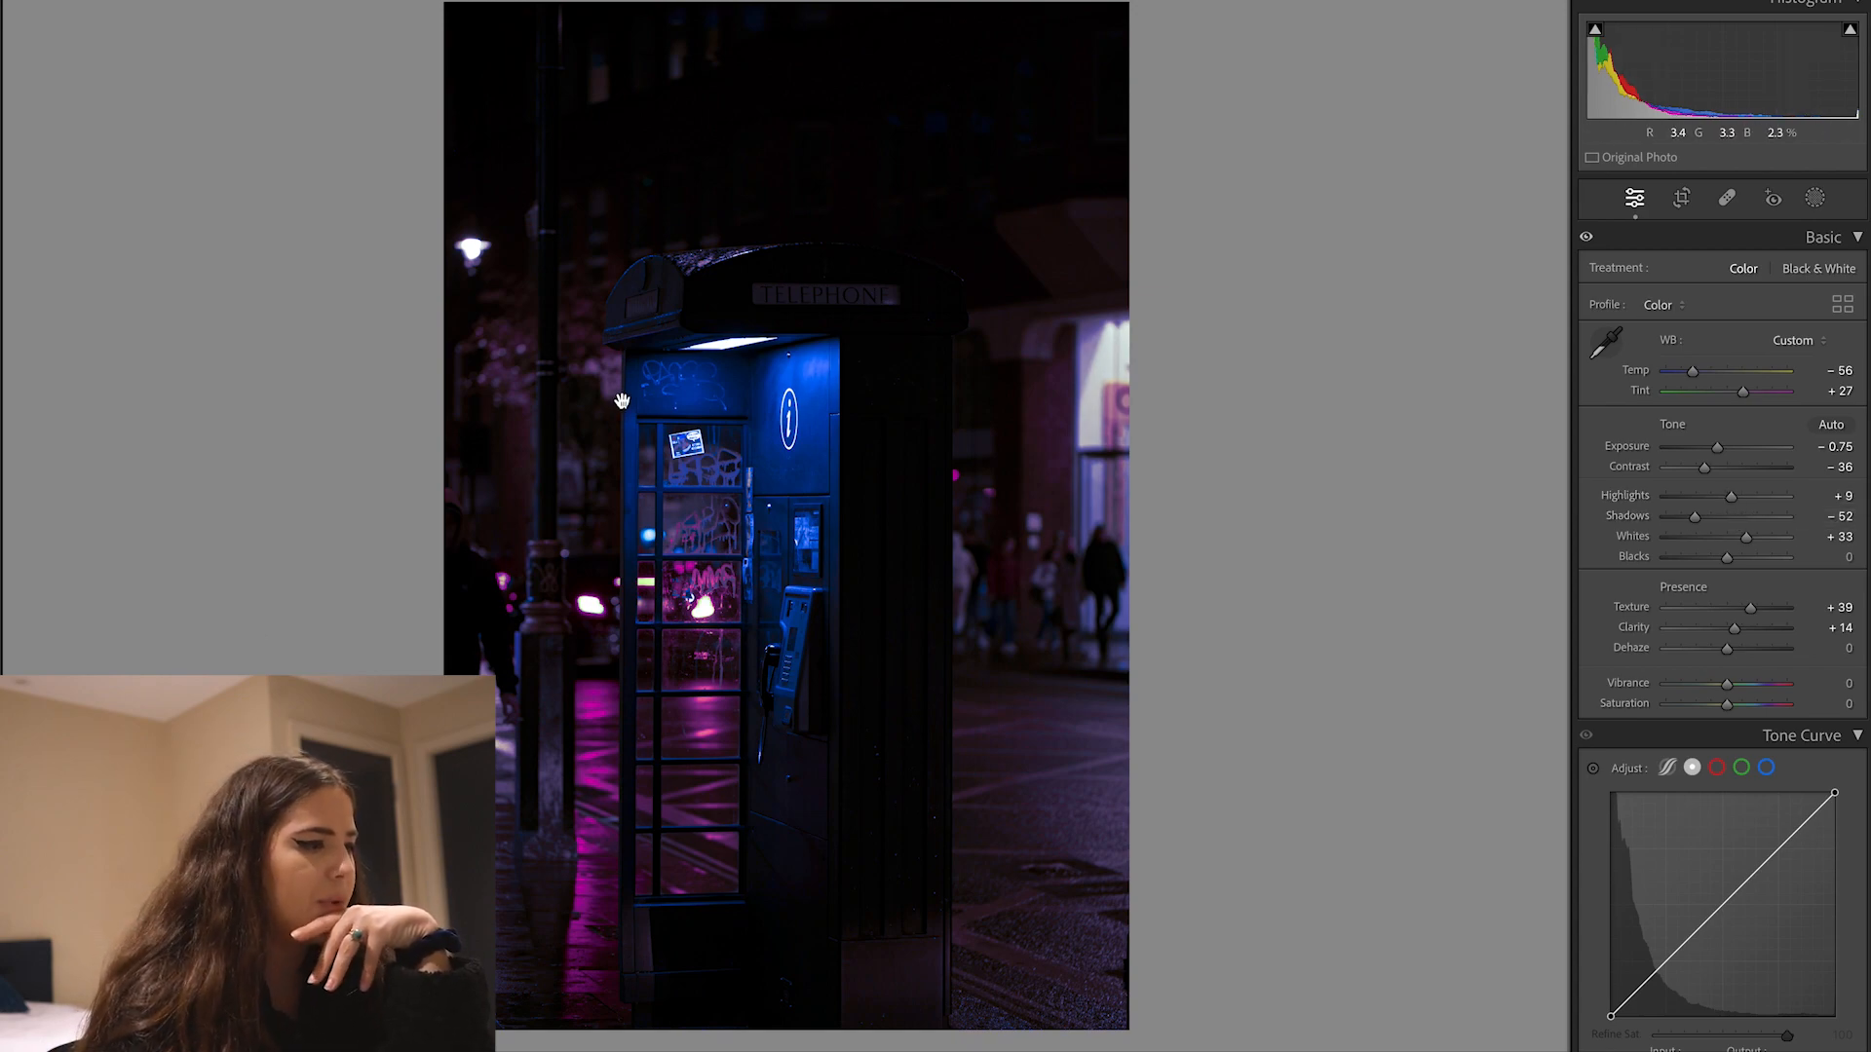
# - Apply the Vignetting - Heavy preset to the photo
pyautogui.moveTo(2, 410)
pyautogui.scroll(-15, 161, 390)
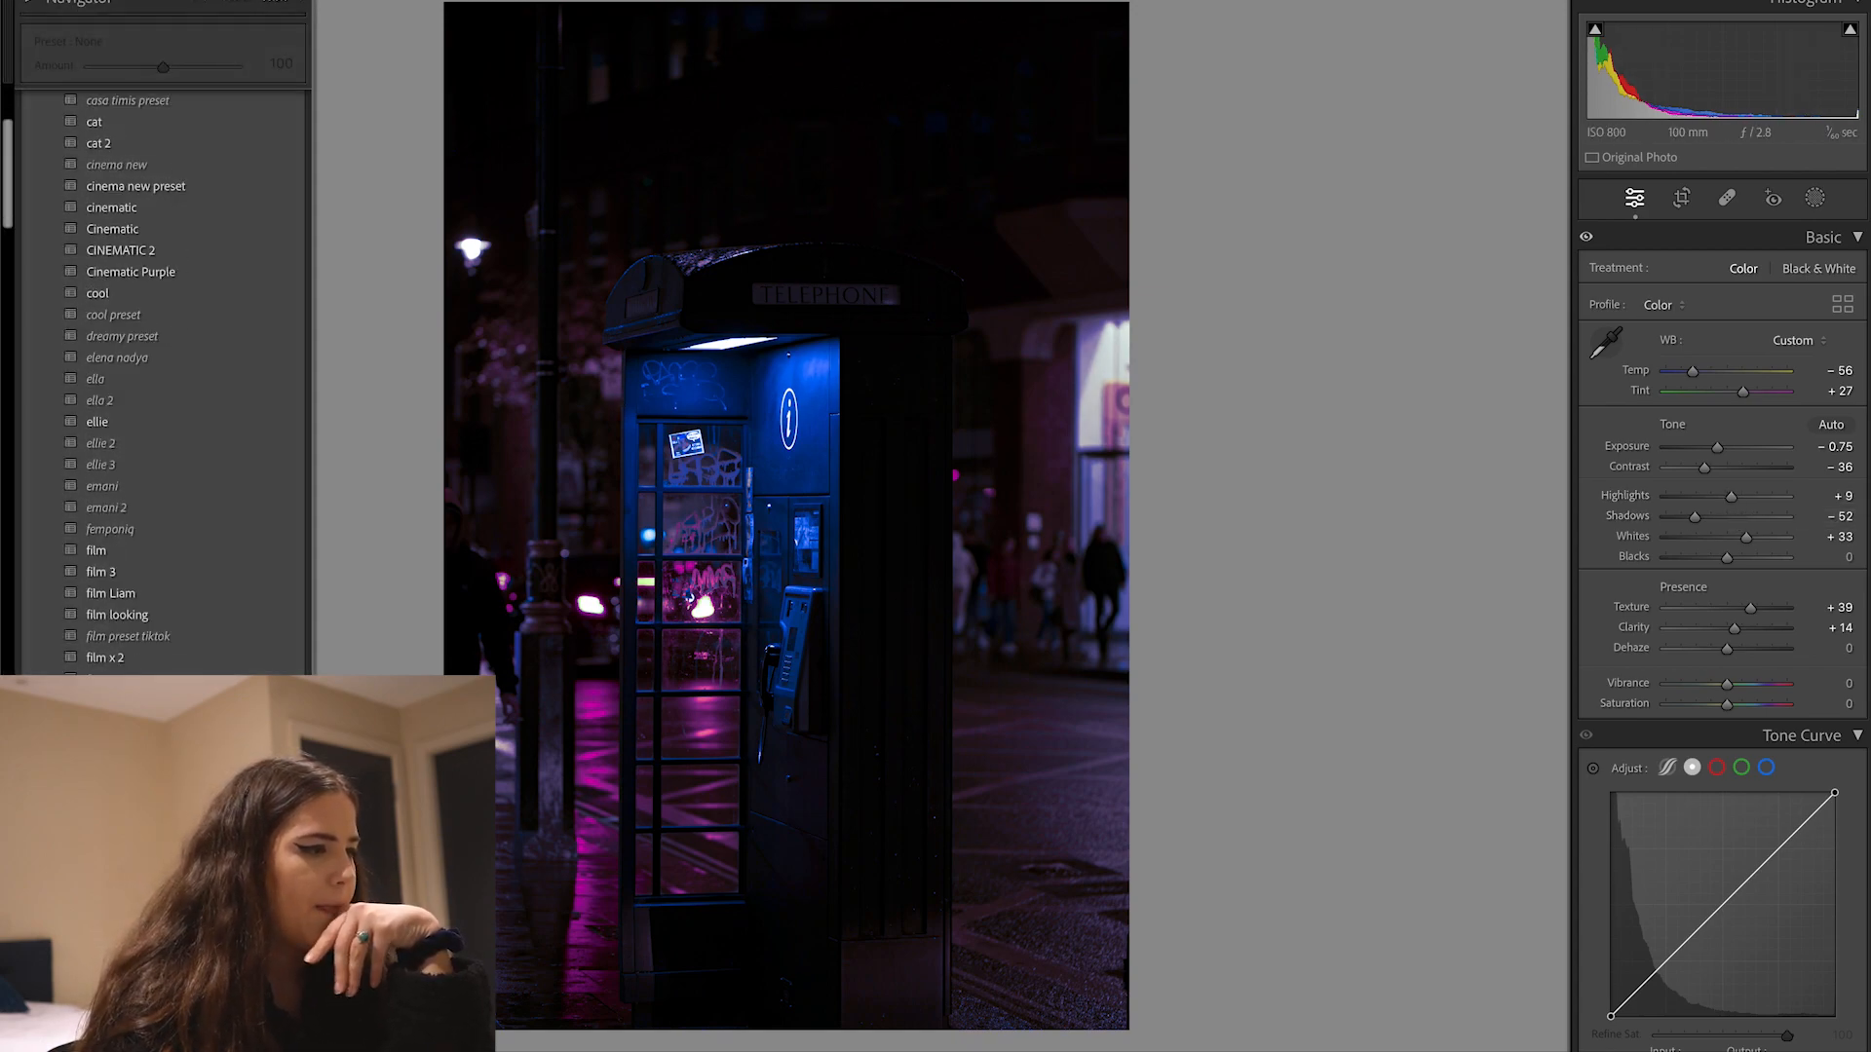
pyautogui.scroll(10, 161, 390)
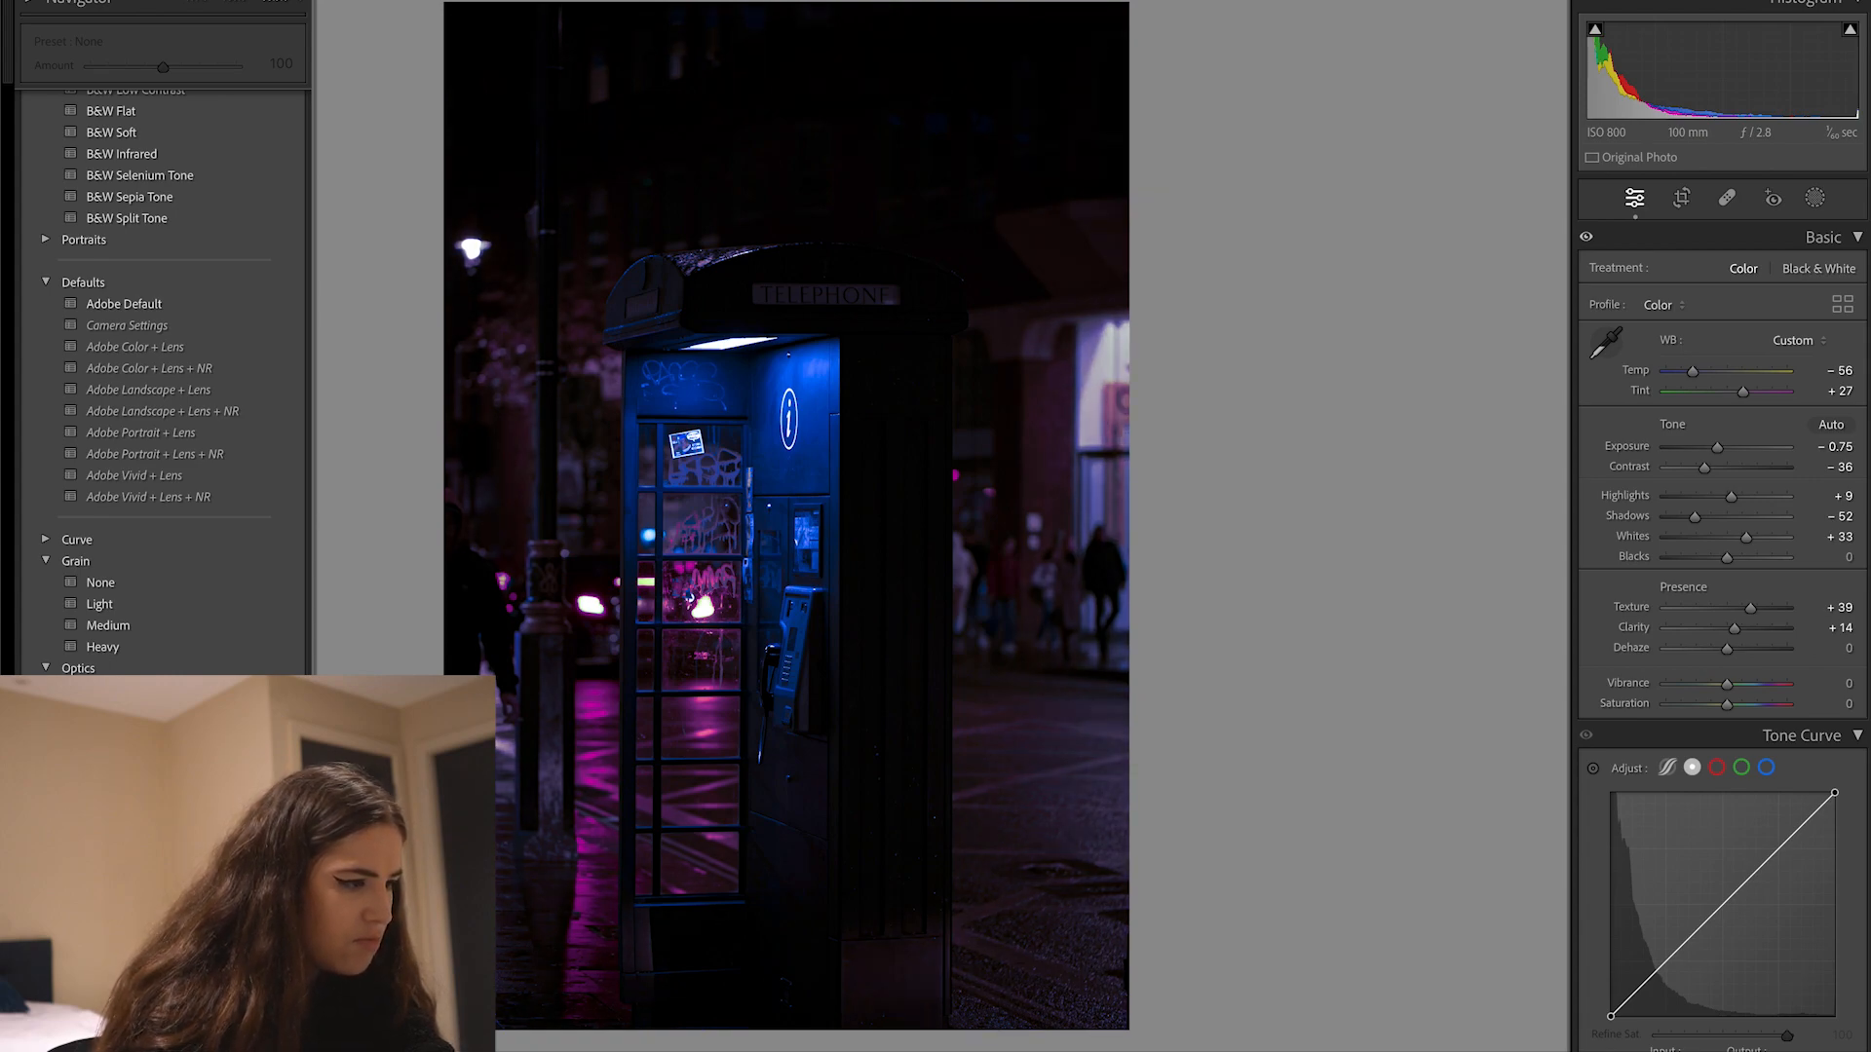
pyautogui.click(108, 904)
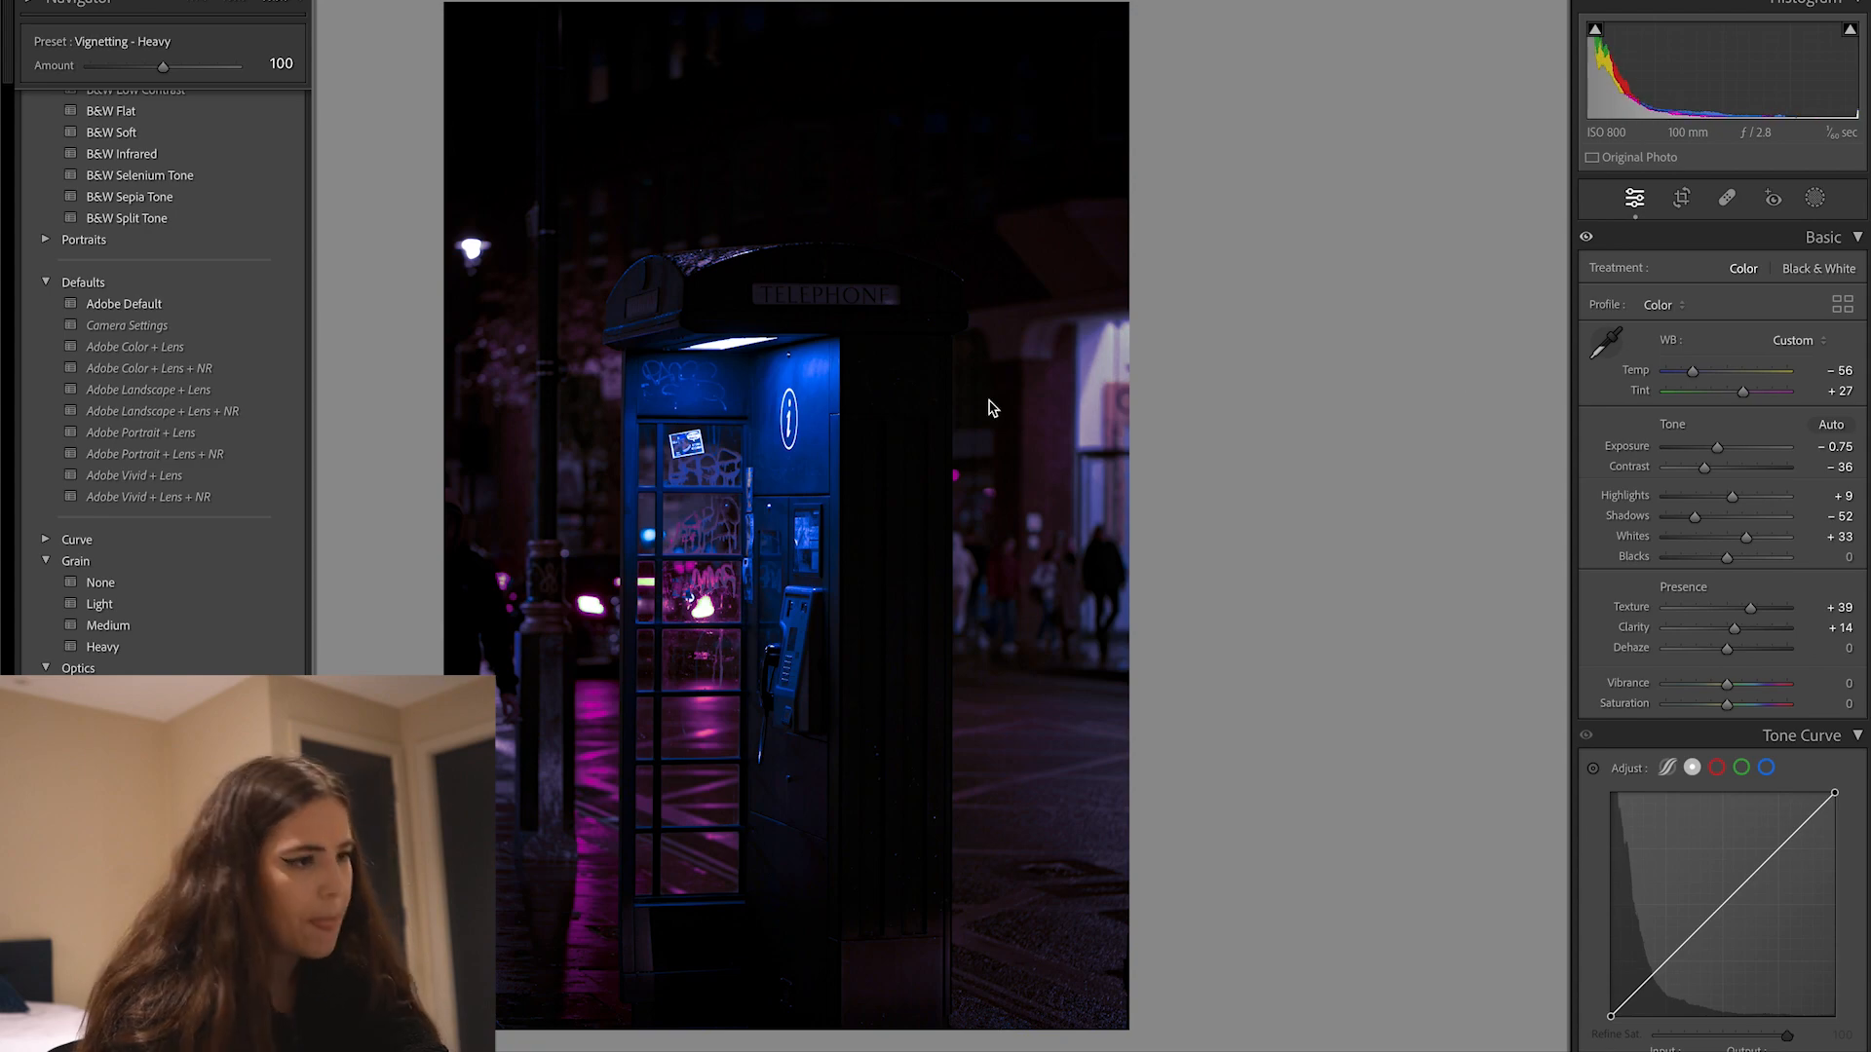
# - Start a brush mask without overlay, with highlights 39, texture 50 and clarity 44
pyautogui.click(1815, 199)
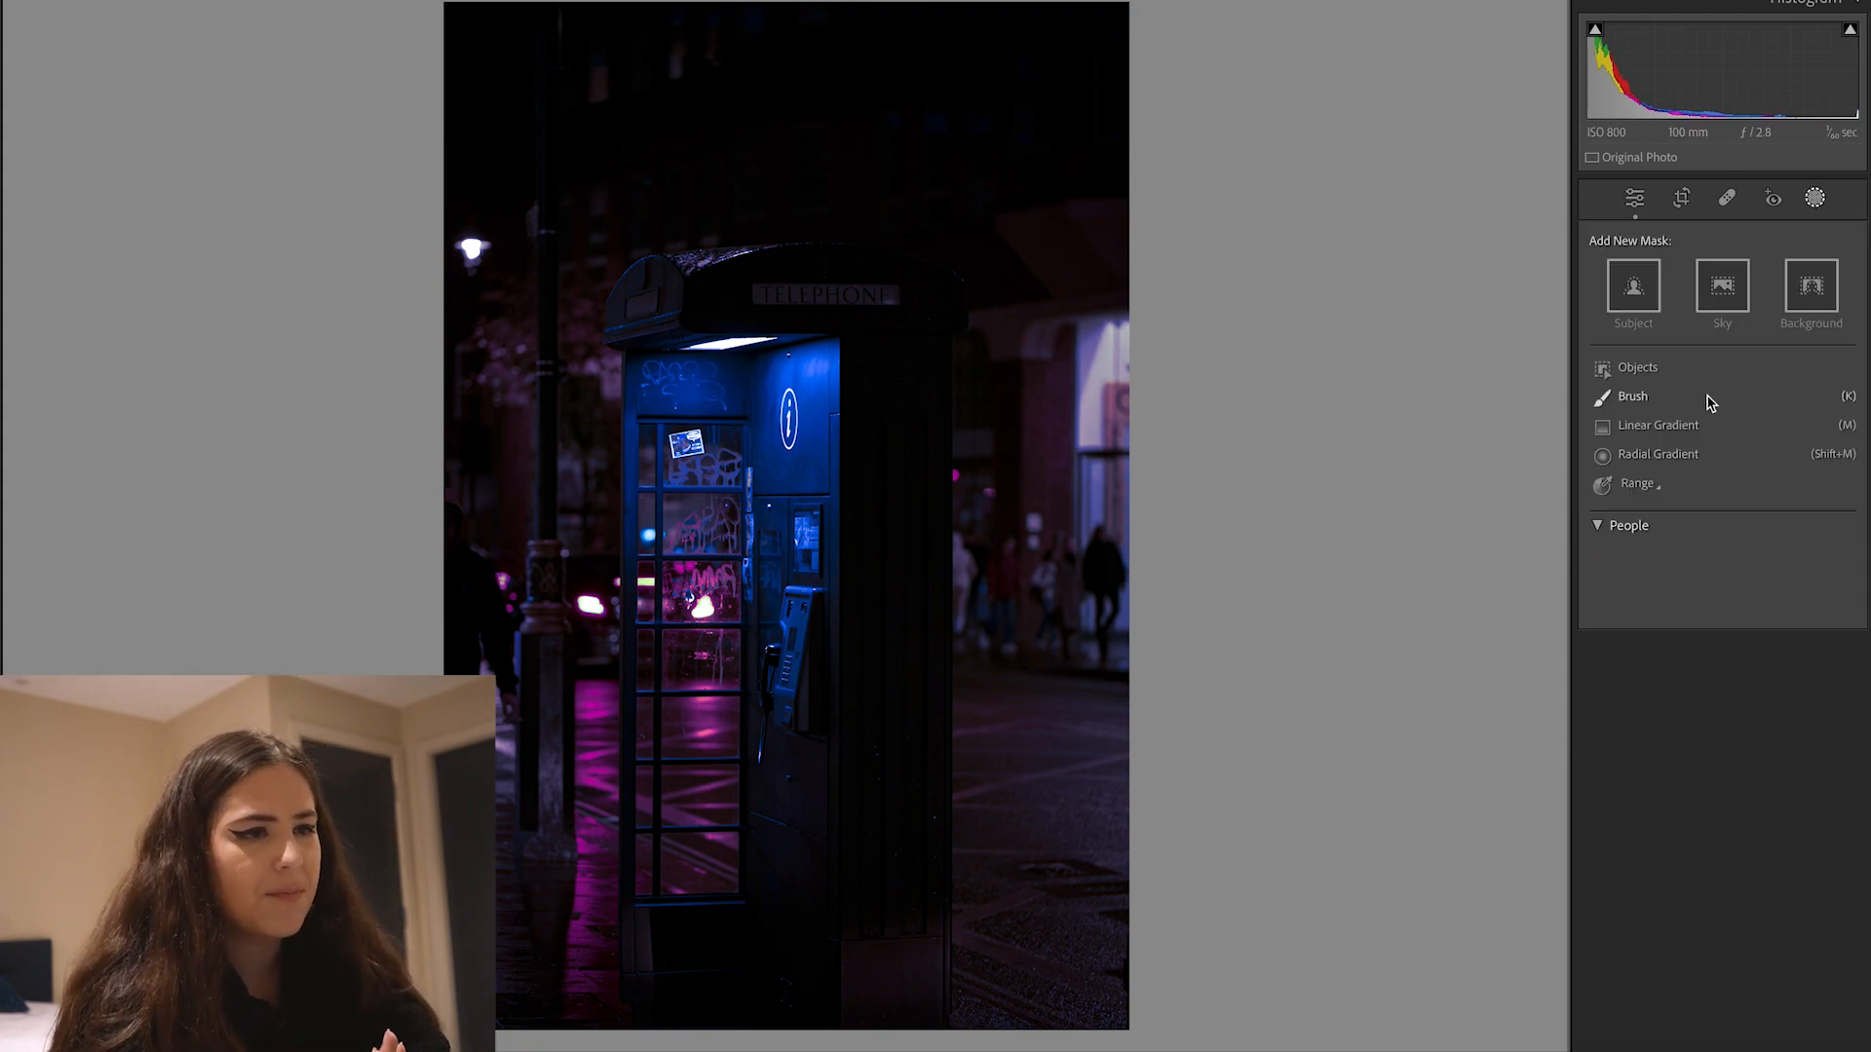
pyautogui.click(1633, 396)
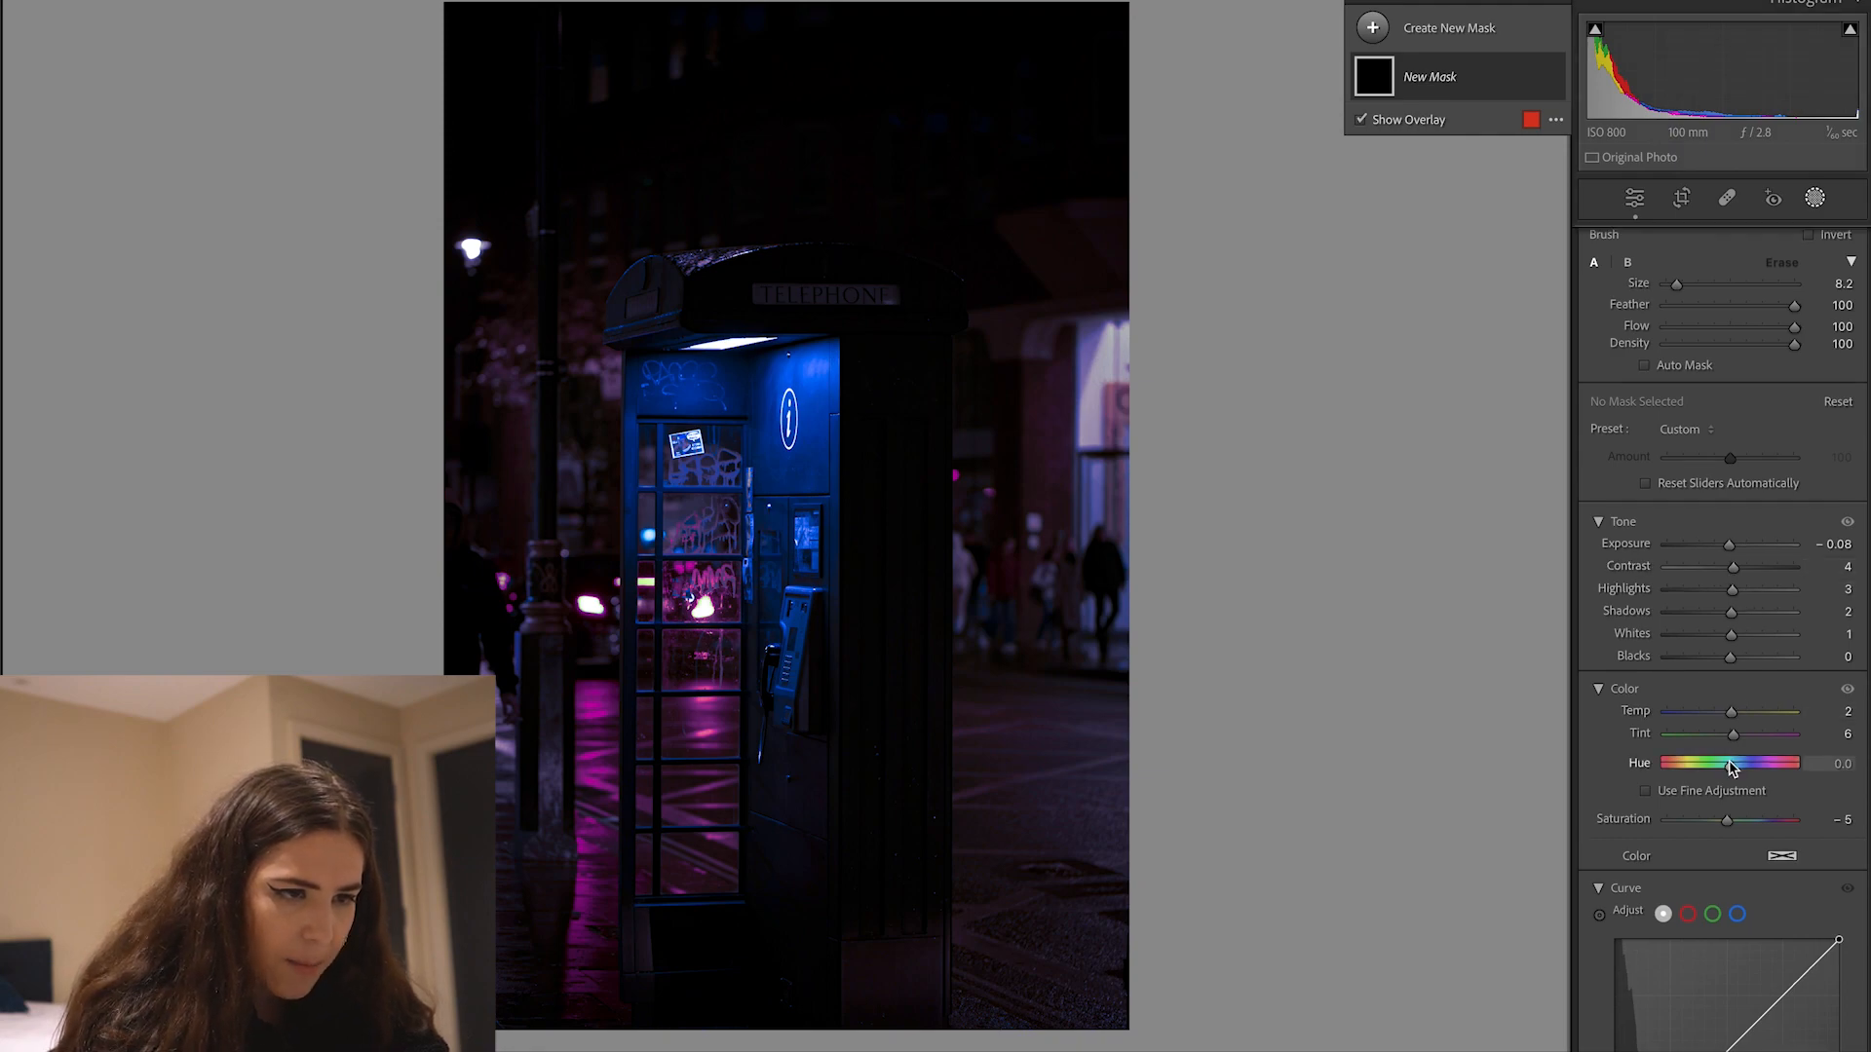
pyautogui.scroll(-3, 1729, 760)
pyautogui.press('o')
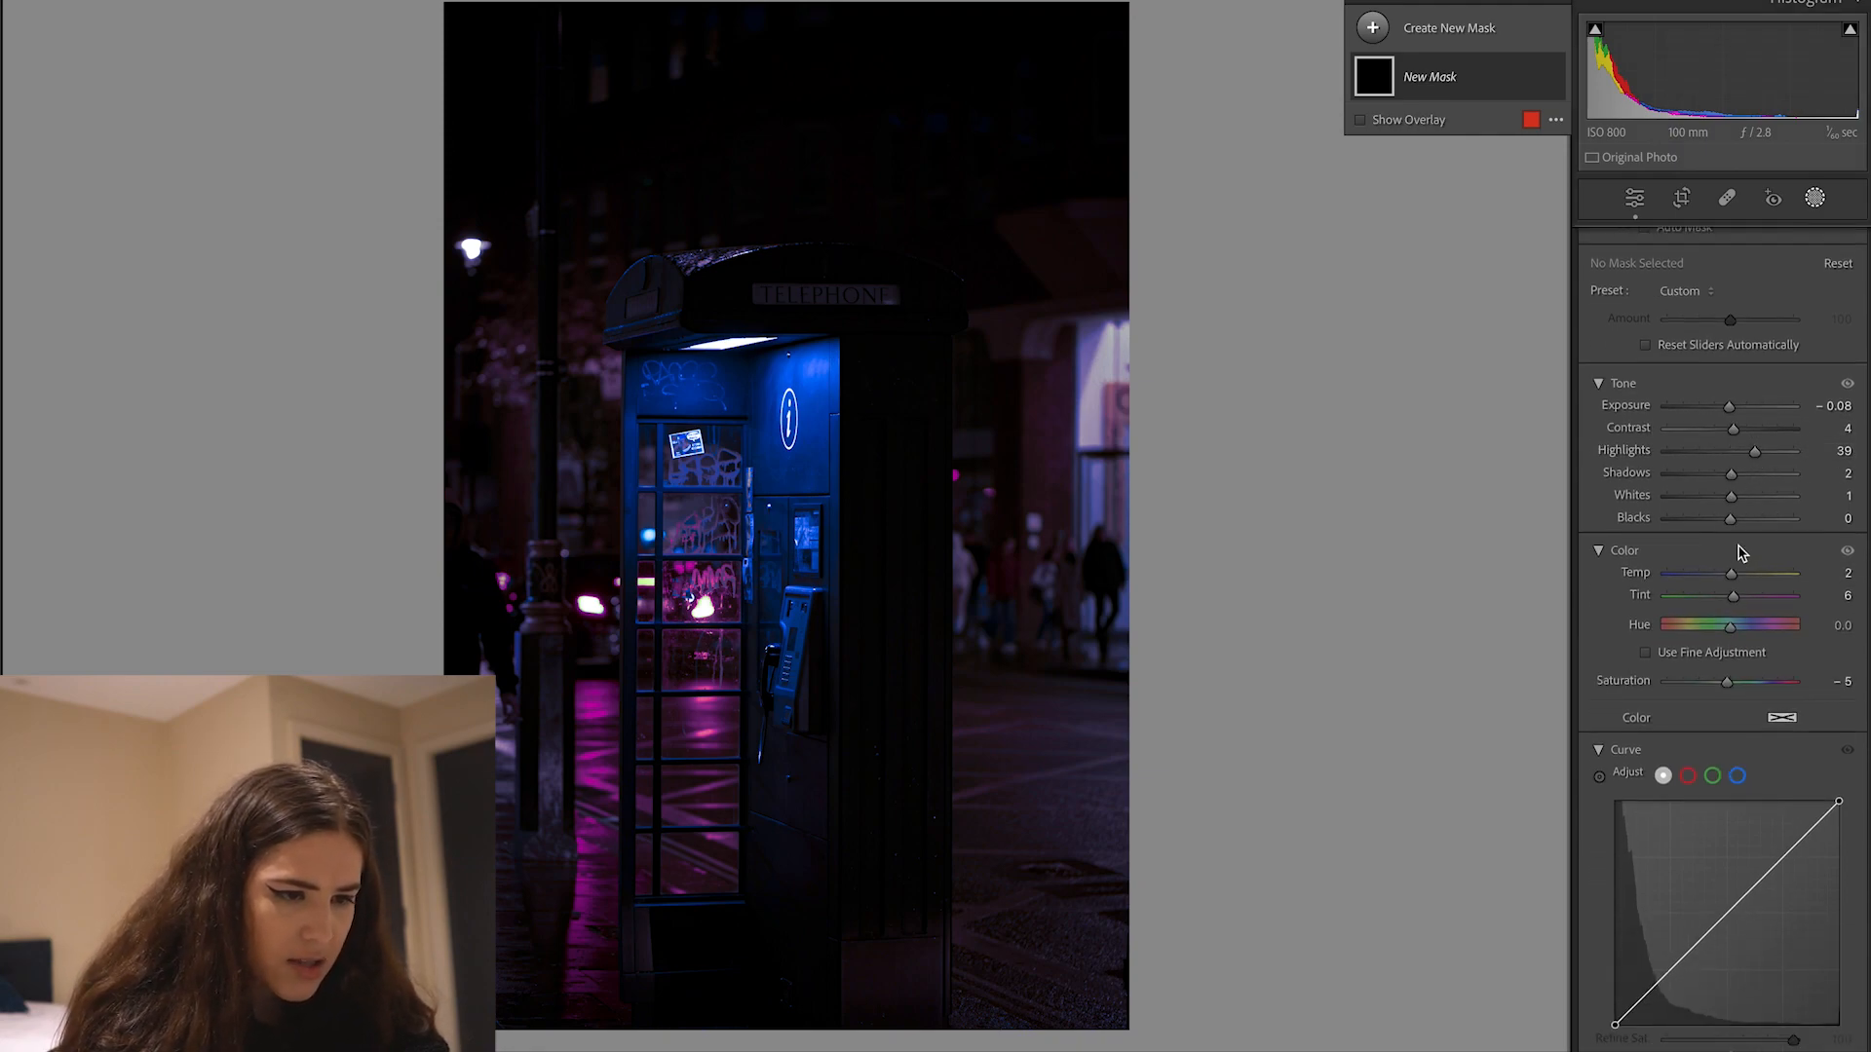
pyautogui.scroll(-5, 1739, 548)
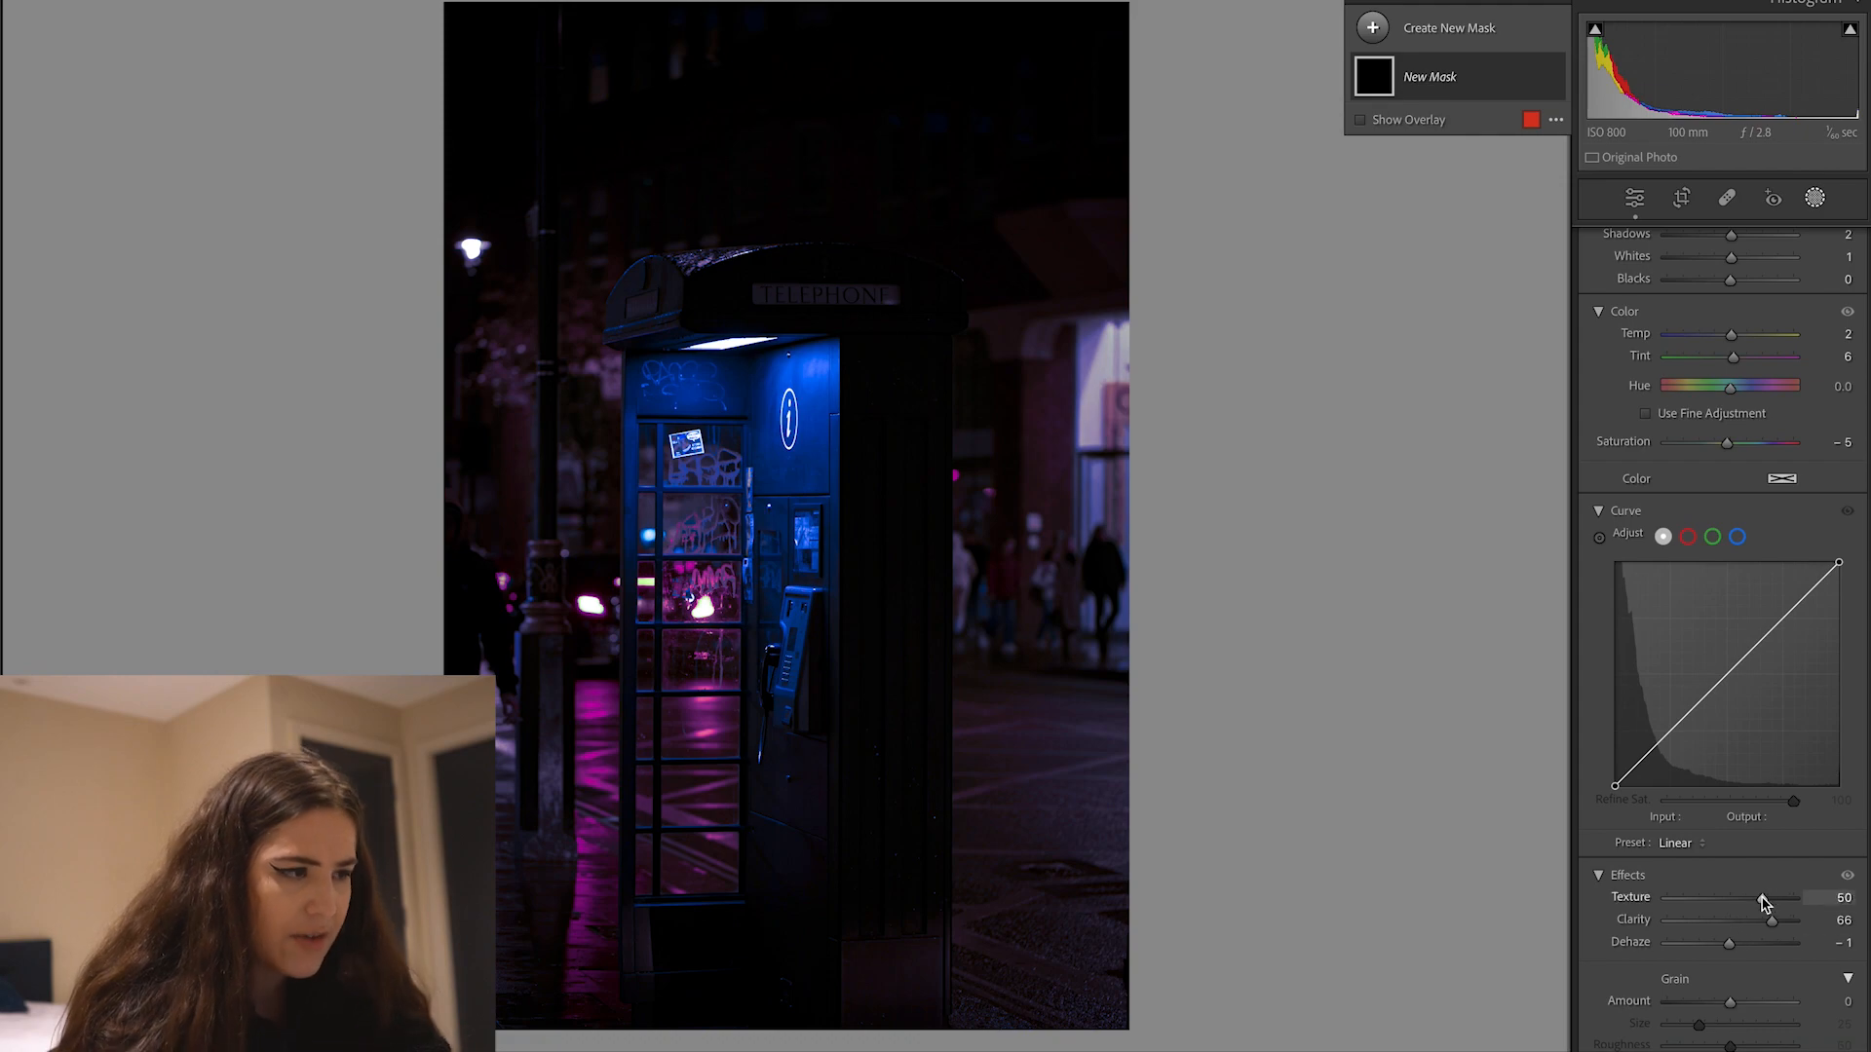
pyautogui.moveTo(1772, 922); pyautogui.dragTo(1758, 922)
# - Paint the brush mask over the payphone, its handset and the graffiti on the glass panes
pyautogui.press('z')
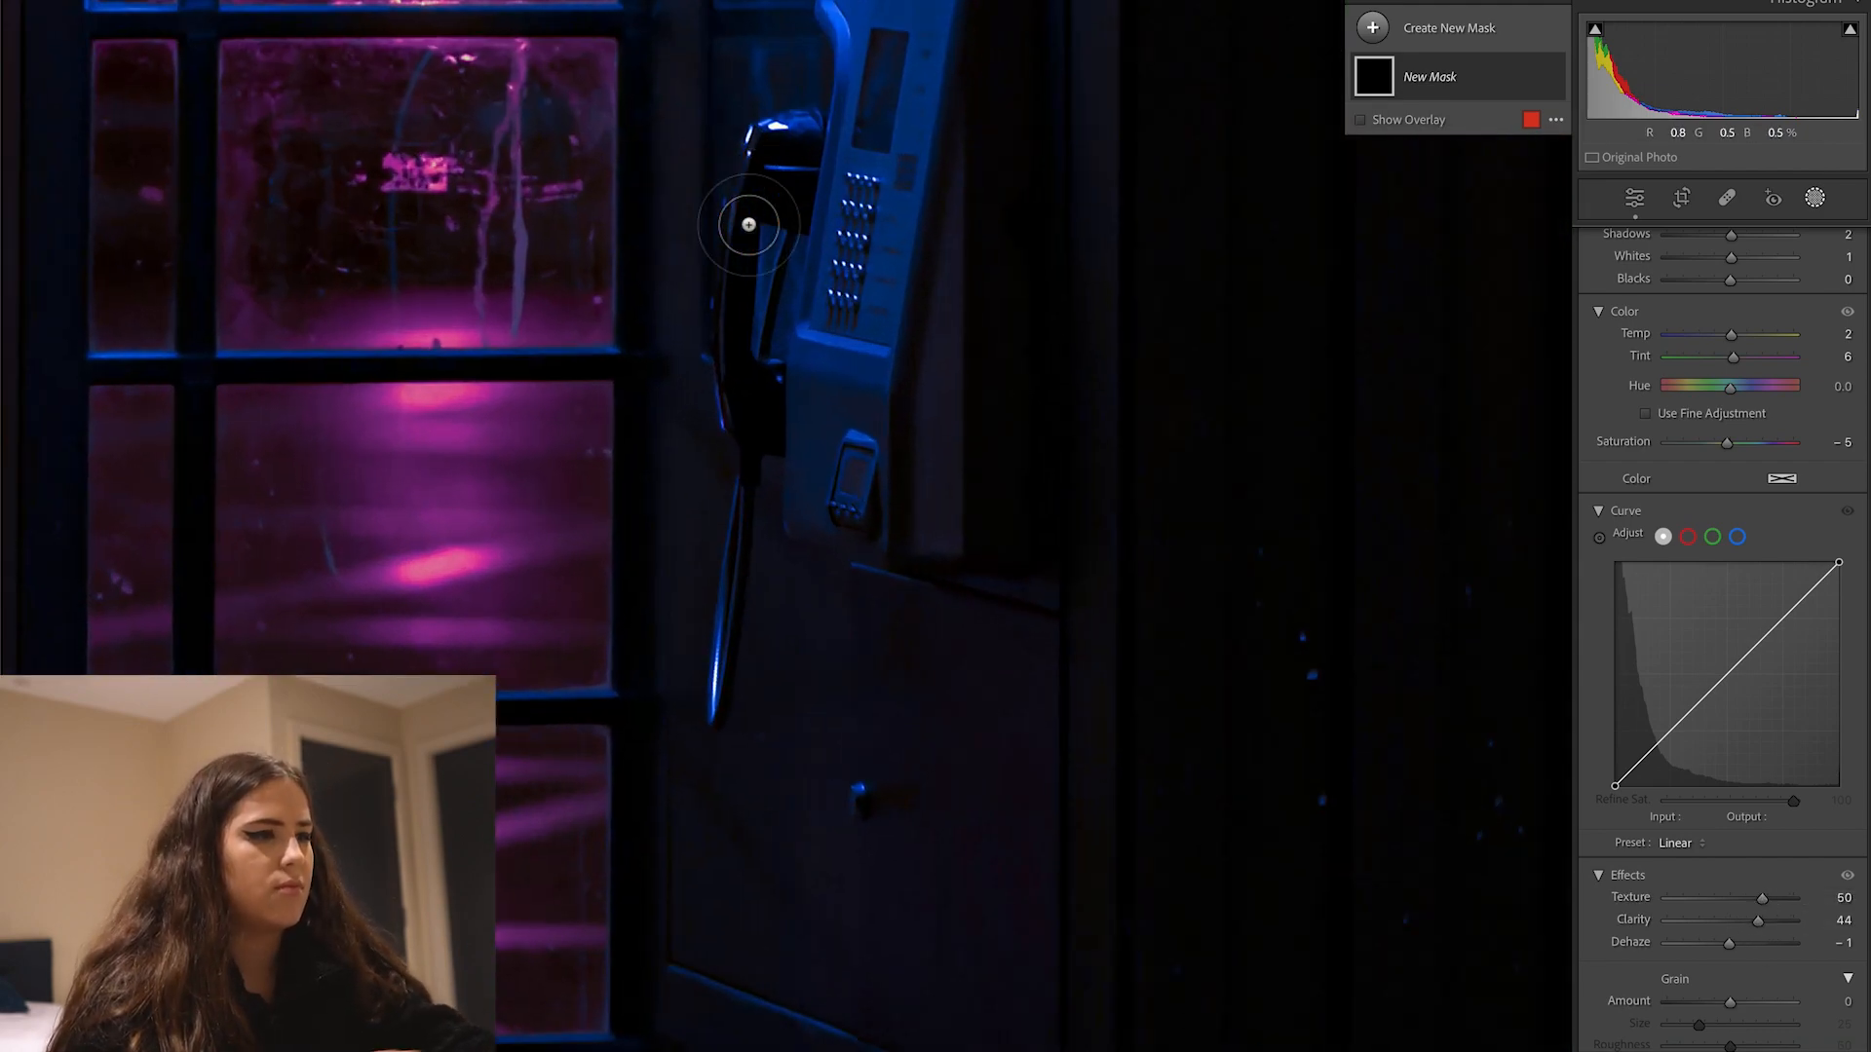
pyautogui.hotkey('ctrl', '-')
pyautogui.hotkey('ctrl', '-')
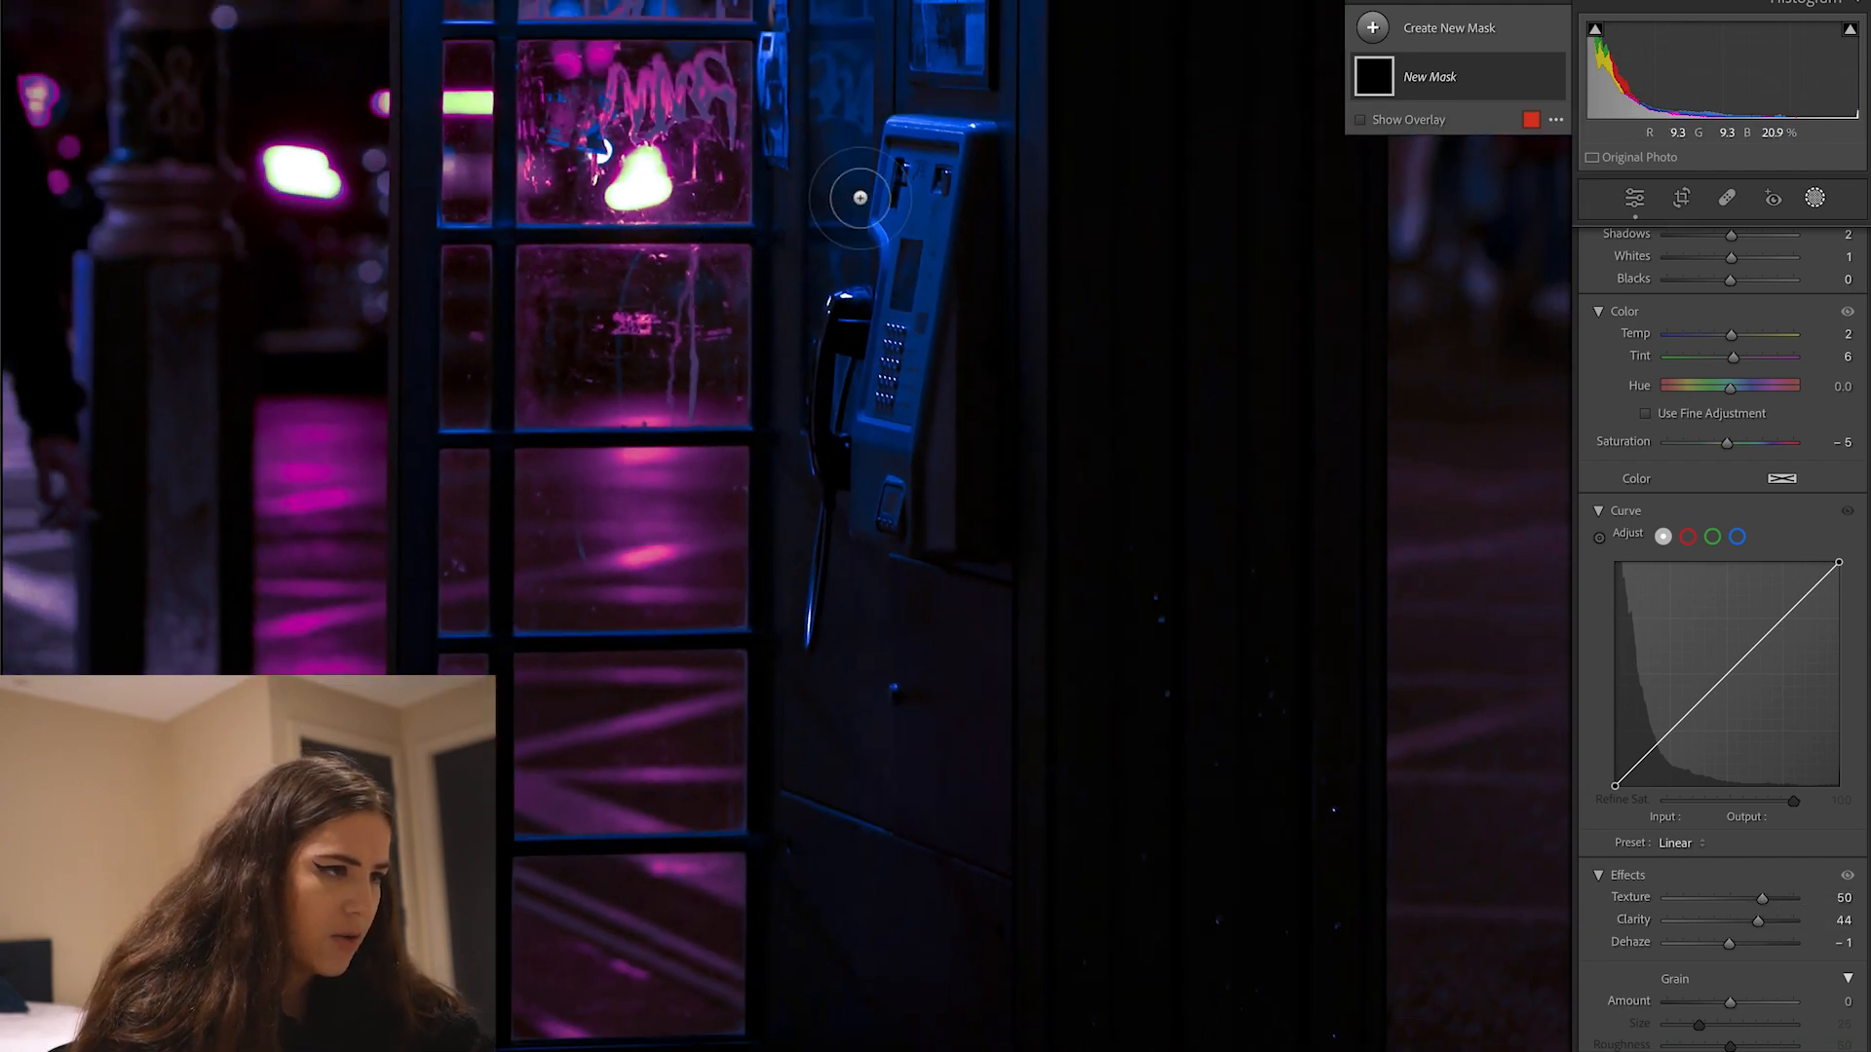
pyautogui.moveTo(905, 136)
pyautogui.mouseDown()
pyautogui.moveTo(901, 276)
pyautogui.moveTo(933, 228)
pyautogui.moveTo(939, 181)
pyautogui.moveTo(856, 361)
pyautogui.moveTo(839, 472)
pyautogui.moveTo(909, 384)
pyautogui.moveTo(907, 325)
pyautogui.moveTo(875, 446)
pyautogui.moveTo(901, 491)
pyautogui.moveTo(933, 421)
pyautogui.moveTo(926, 332)
pyautogui.moveTo(905, 484)
pyautogui.moveTo(871, 487)
pyautogui.moveTo(840, 402)
pyautogui.moveTo(860, 317)
pyautogui.moveTo(834, 446)
pyautogui.moveTo(850, 503)
pyautogui.moveTo(819, 563)
pyautogui.mouseUp()
pyautogui.moveTo(944, 439)
pyautogui.mouseDown()
pyautogui.moveTo(977, 141)
pyautogui.moveTo(944, 418)
pyautogui.mouseUp()
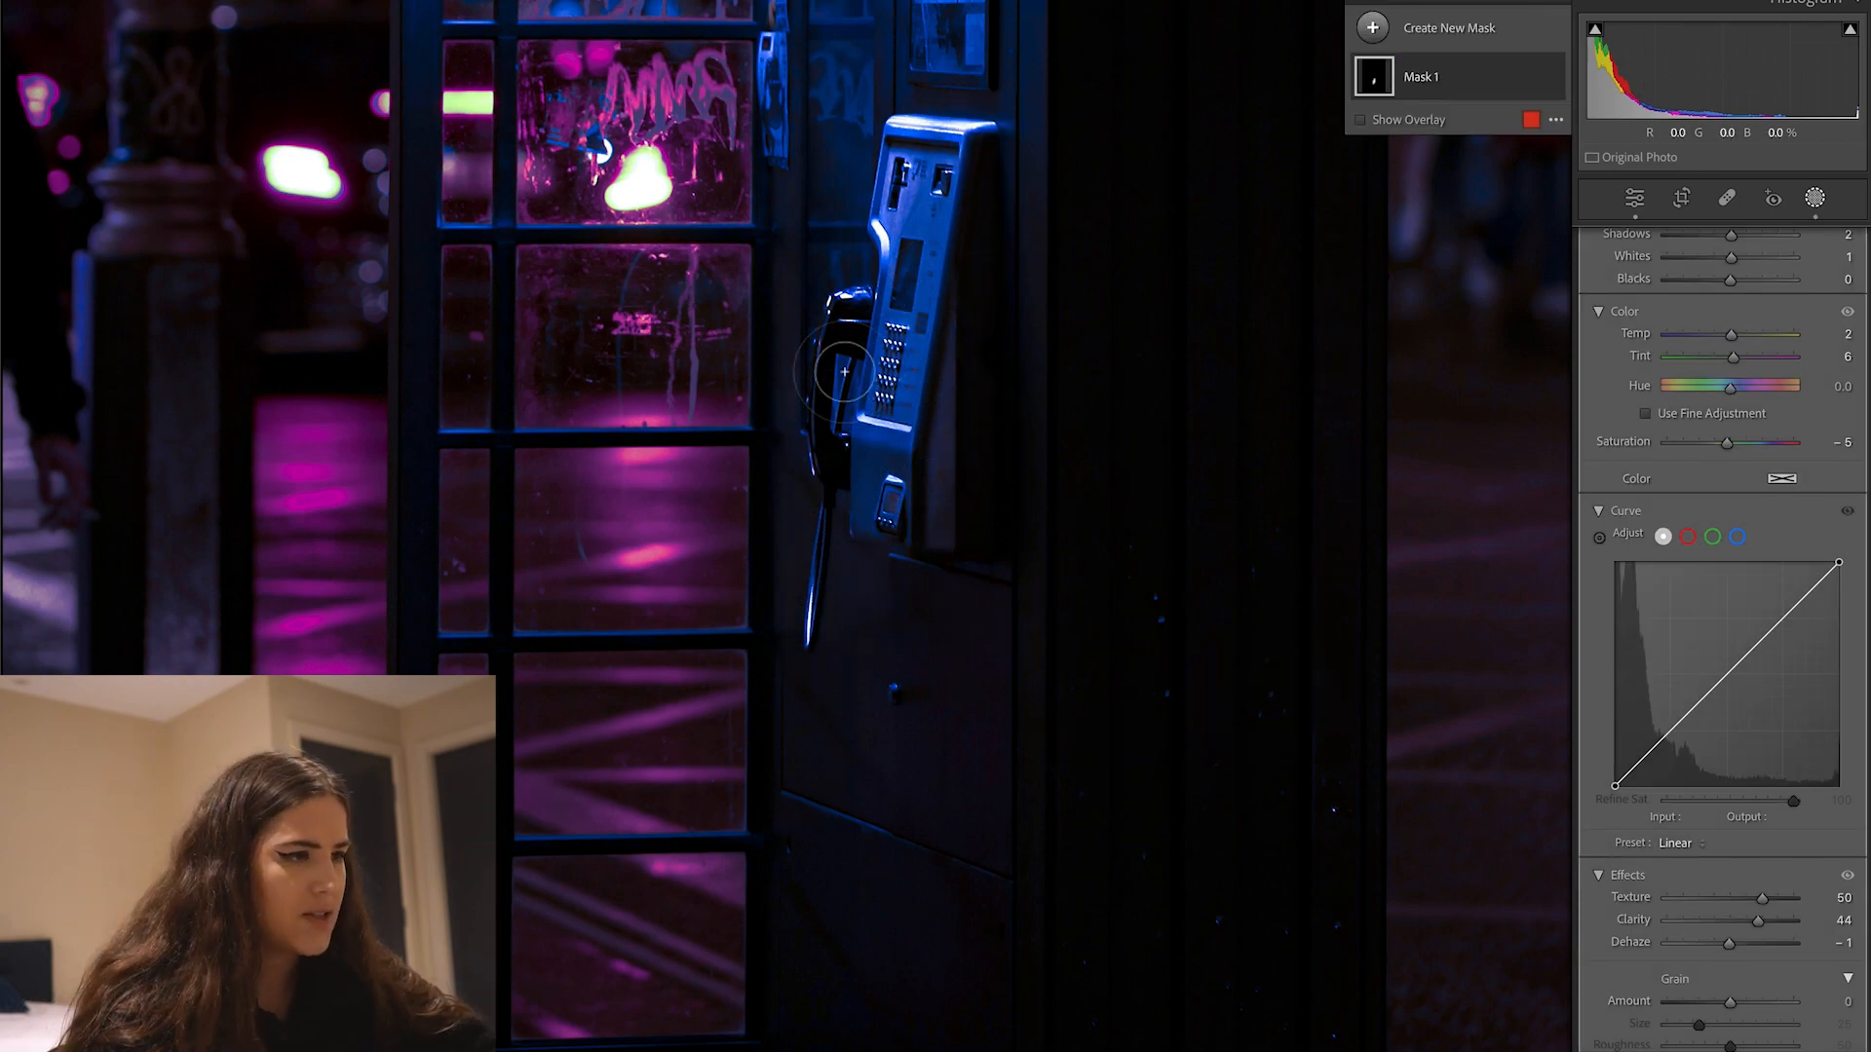
pyautogui.moveTo(857, 212); pyautogui.dragTo(842, 398)
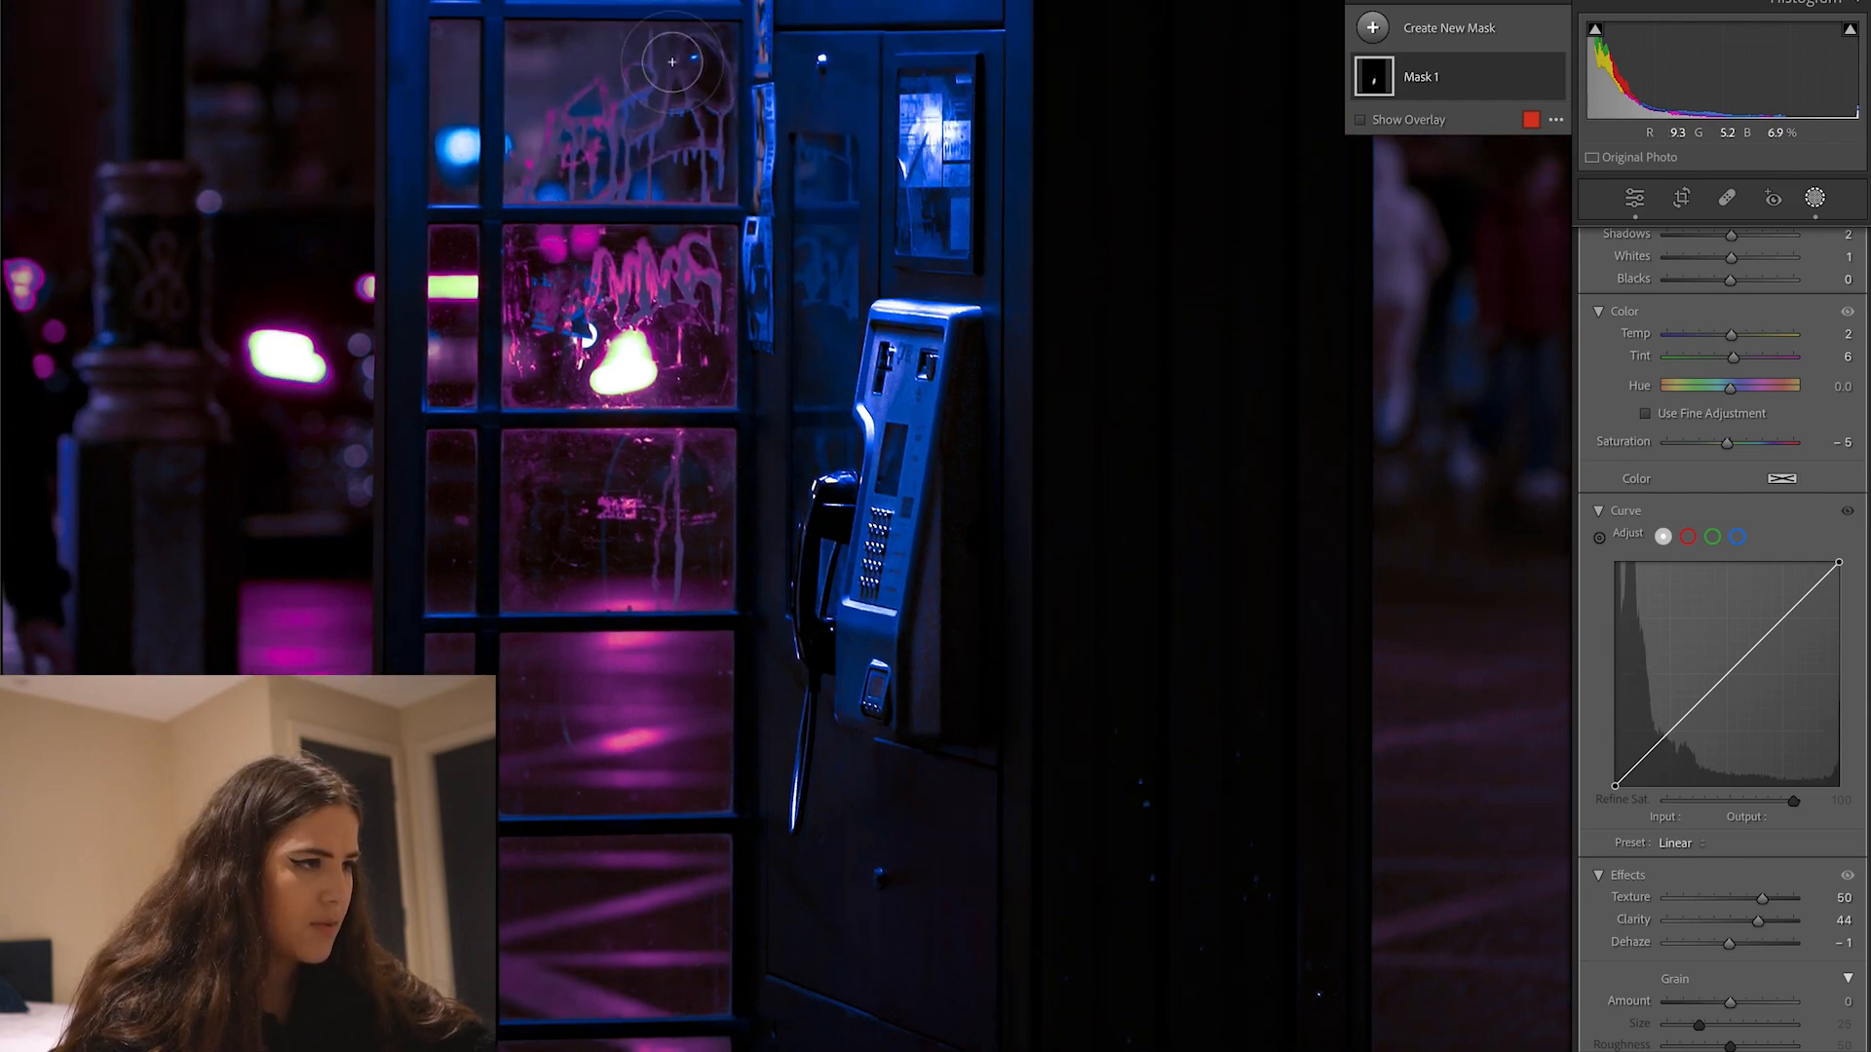
pyautogui.moveTo(598, 123)
pyautogui.mouseDown()
pyautogui.moveTo(716, 99)
pyautogui.moveTo(596, 118)
pyautogui.moveTo(600, 143)
pyautogui.moveTo(687, 103)
pyautogui.moveTo(645, 145)
pyautogui.moveTo(576, 157)
pyautogui.moveTo(568, 135)
pyautogui.moveTo(548, 175)
pyautogui.moveTo(729, 133)
pyautogui.moveTo(728, 93)
pyautogui.mouseUp()
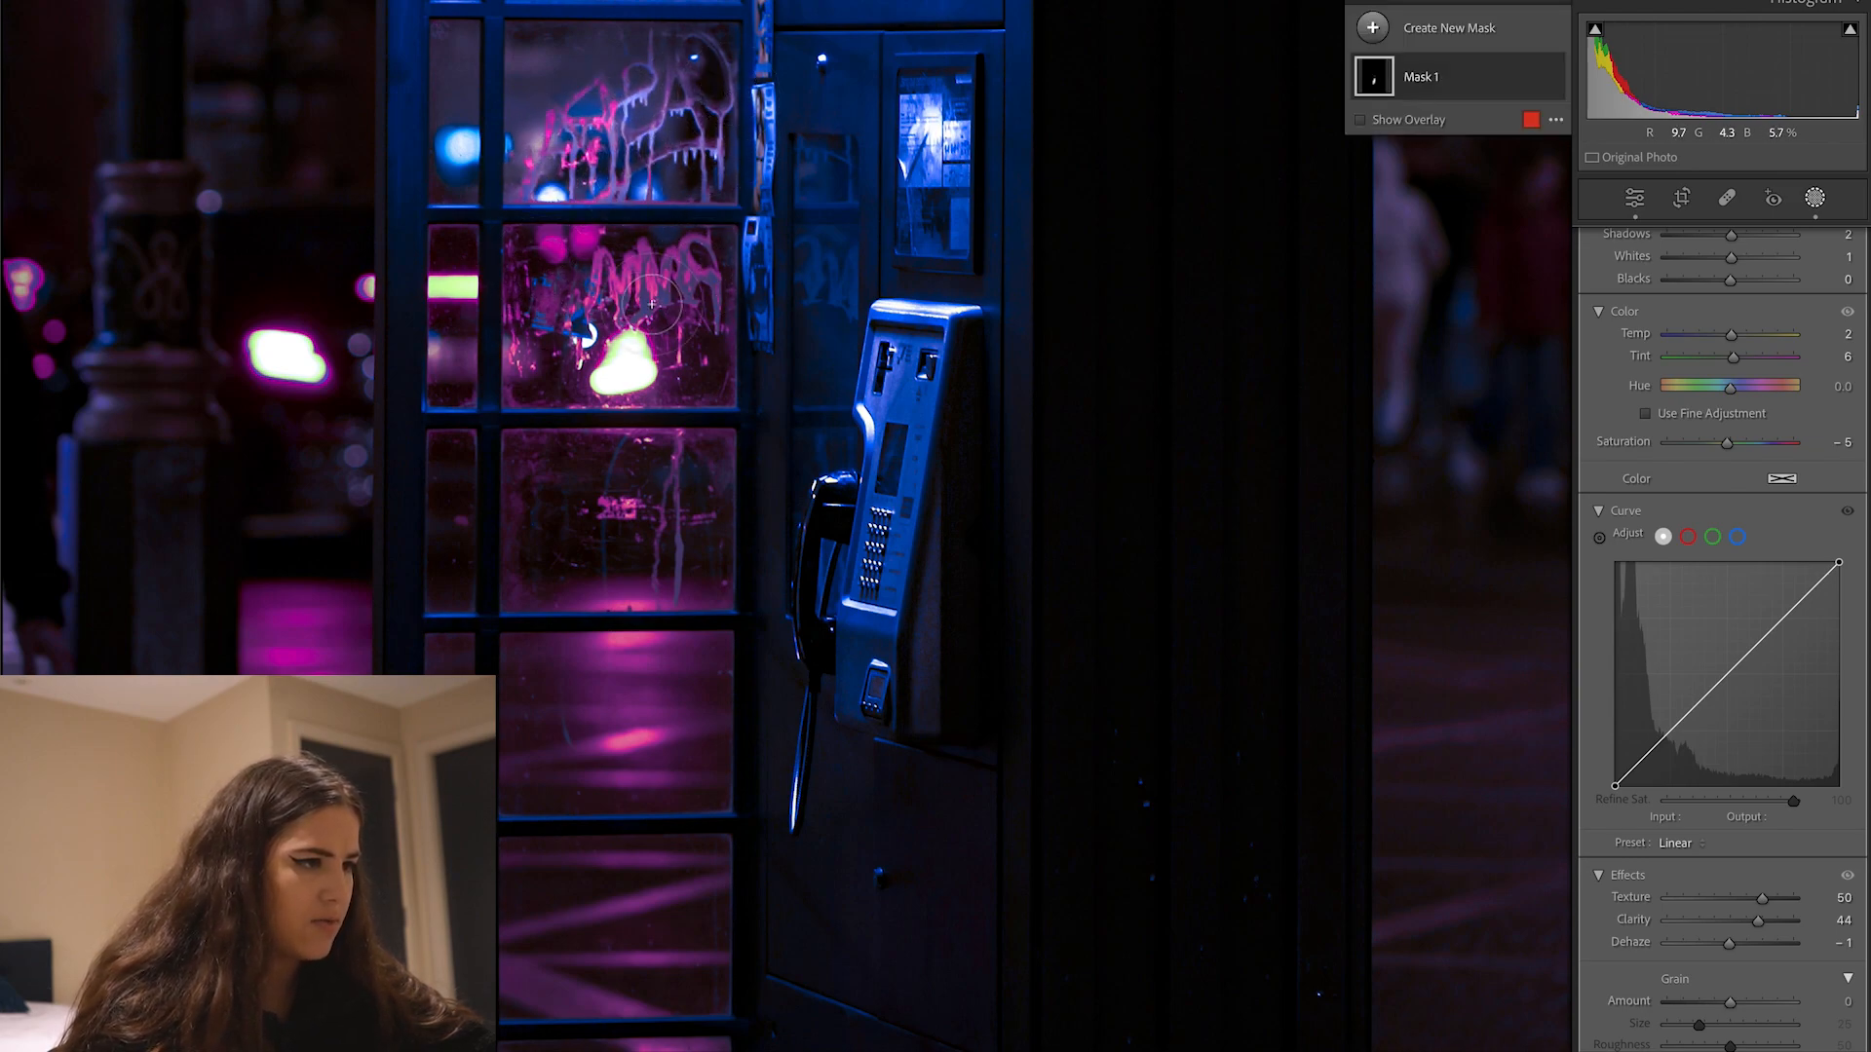
pyautogui.moveTo(652, 304); pyautogui.dragTo(670, 288)
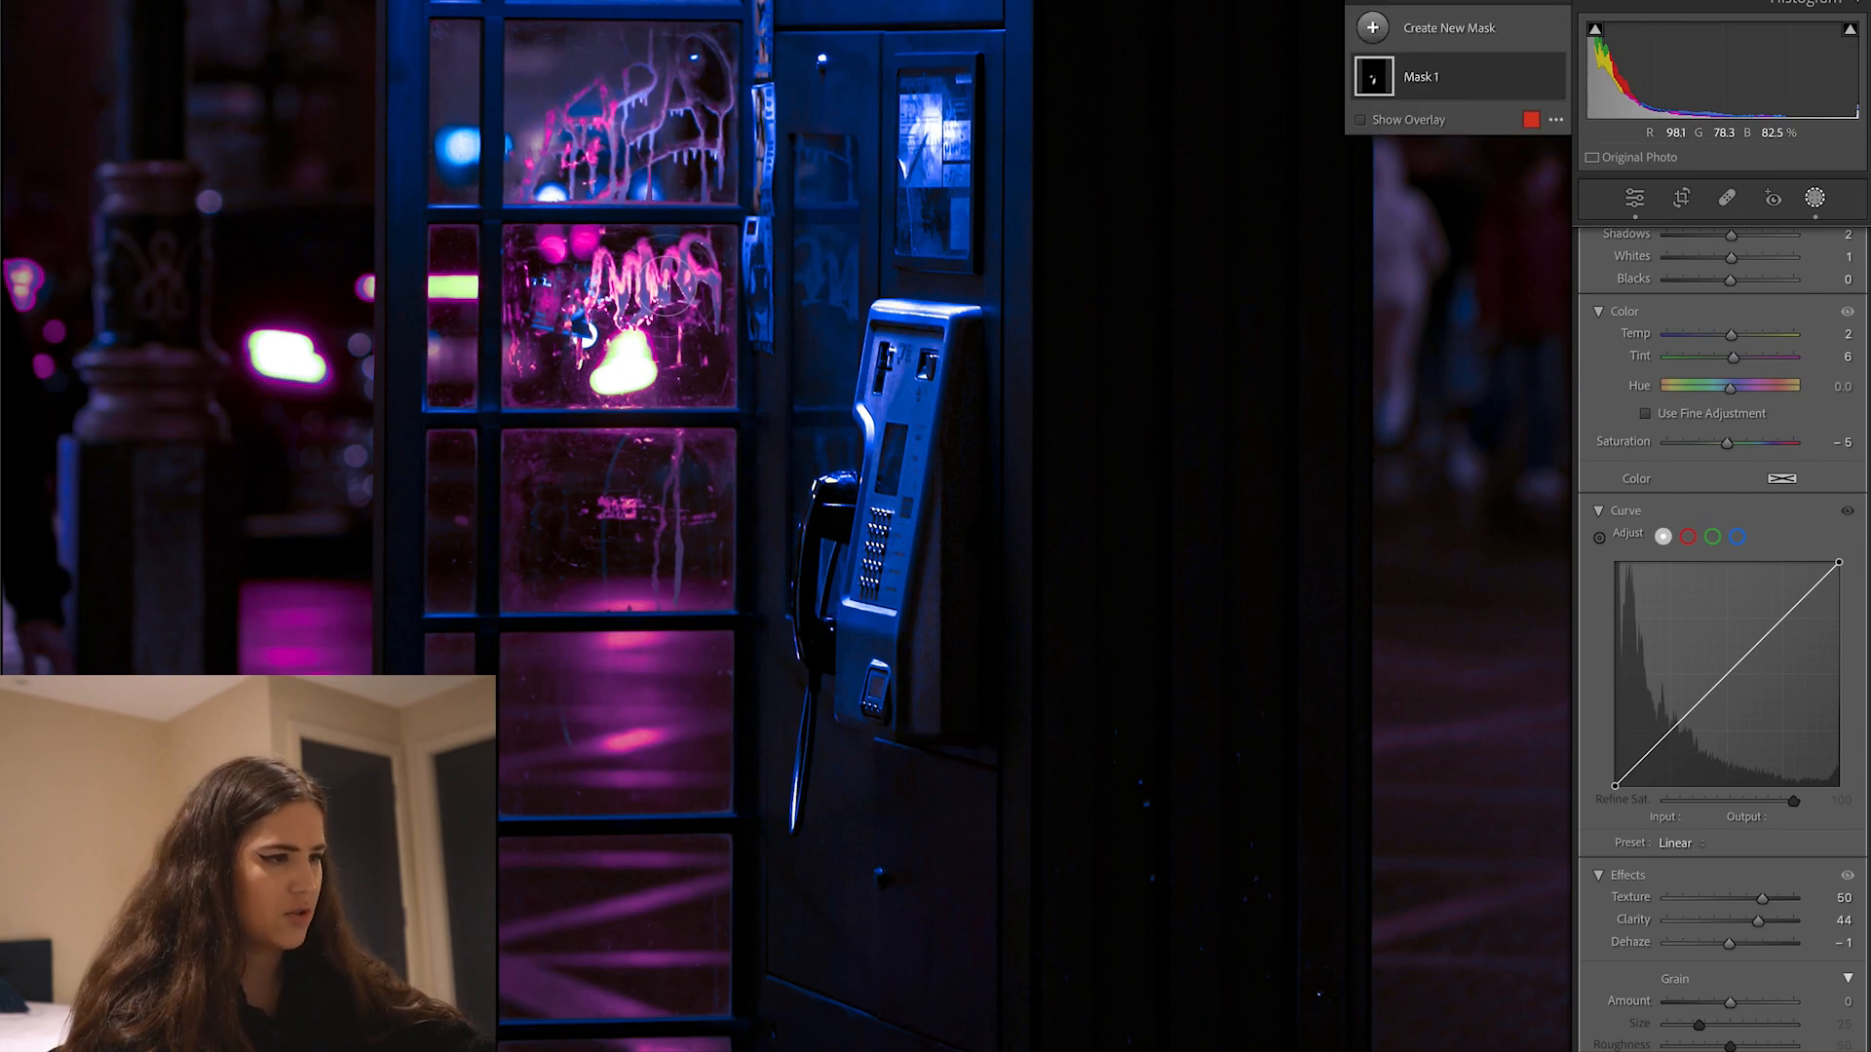
# - Paint the same mask over the wet roof and the side edge of the telephone box, and finish masking
pyautogui.press('z')
pyautogui.press('z')
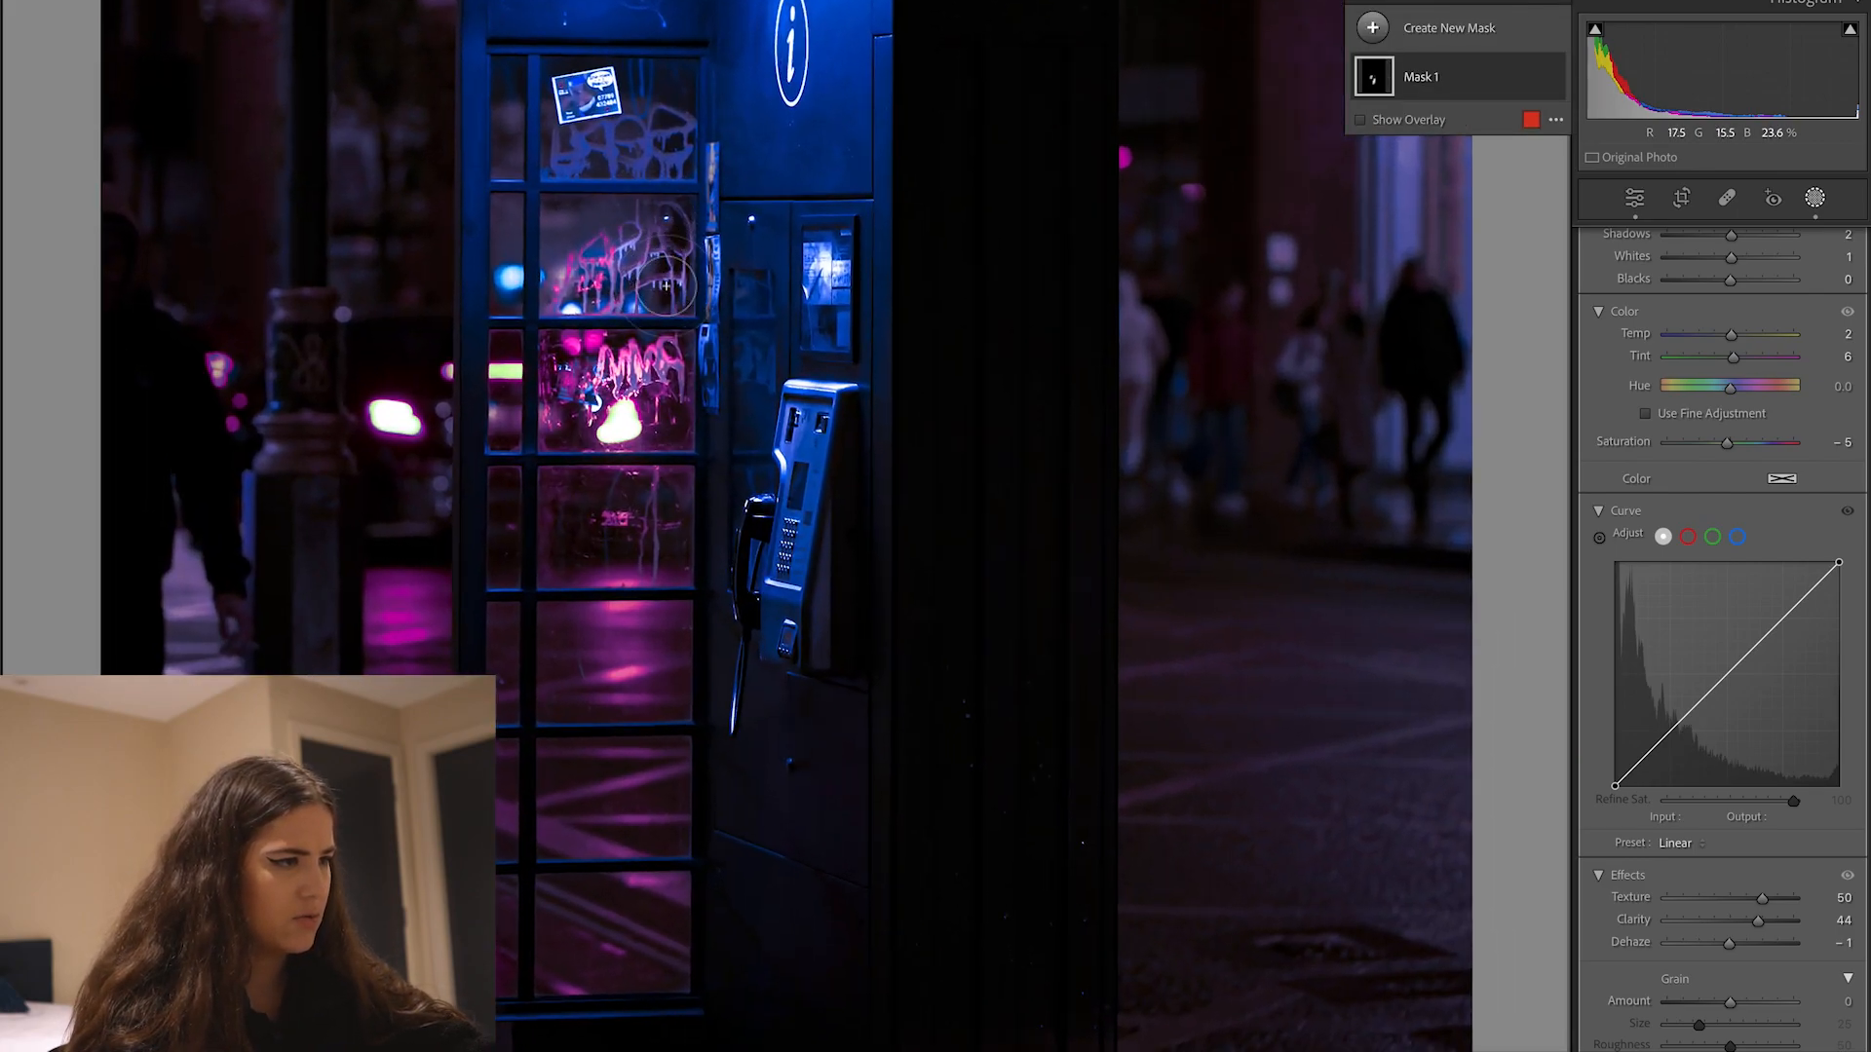
pyautogui.moveTo(797, 692)
pyautogui.mouseDown()
pyautogui.moveTo(1172, 688)
pyautogui.moveTo(800, 694)
pyautogui.moveTo(1144, 691)
pyautogui.moveTo(917, 683)
pyautogui.moveTo(1033, 687)
pyautogui.mouseUp()
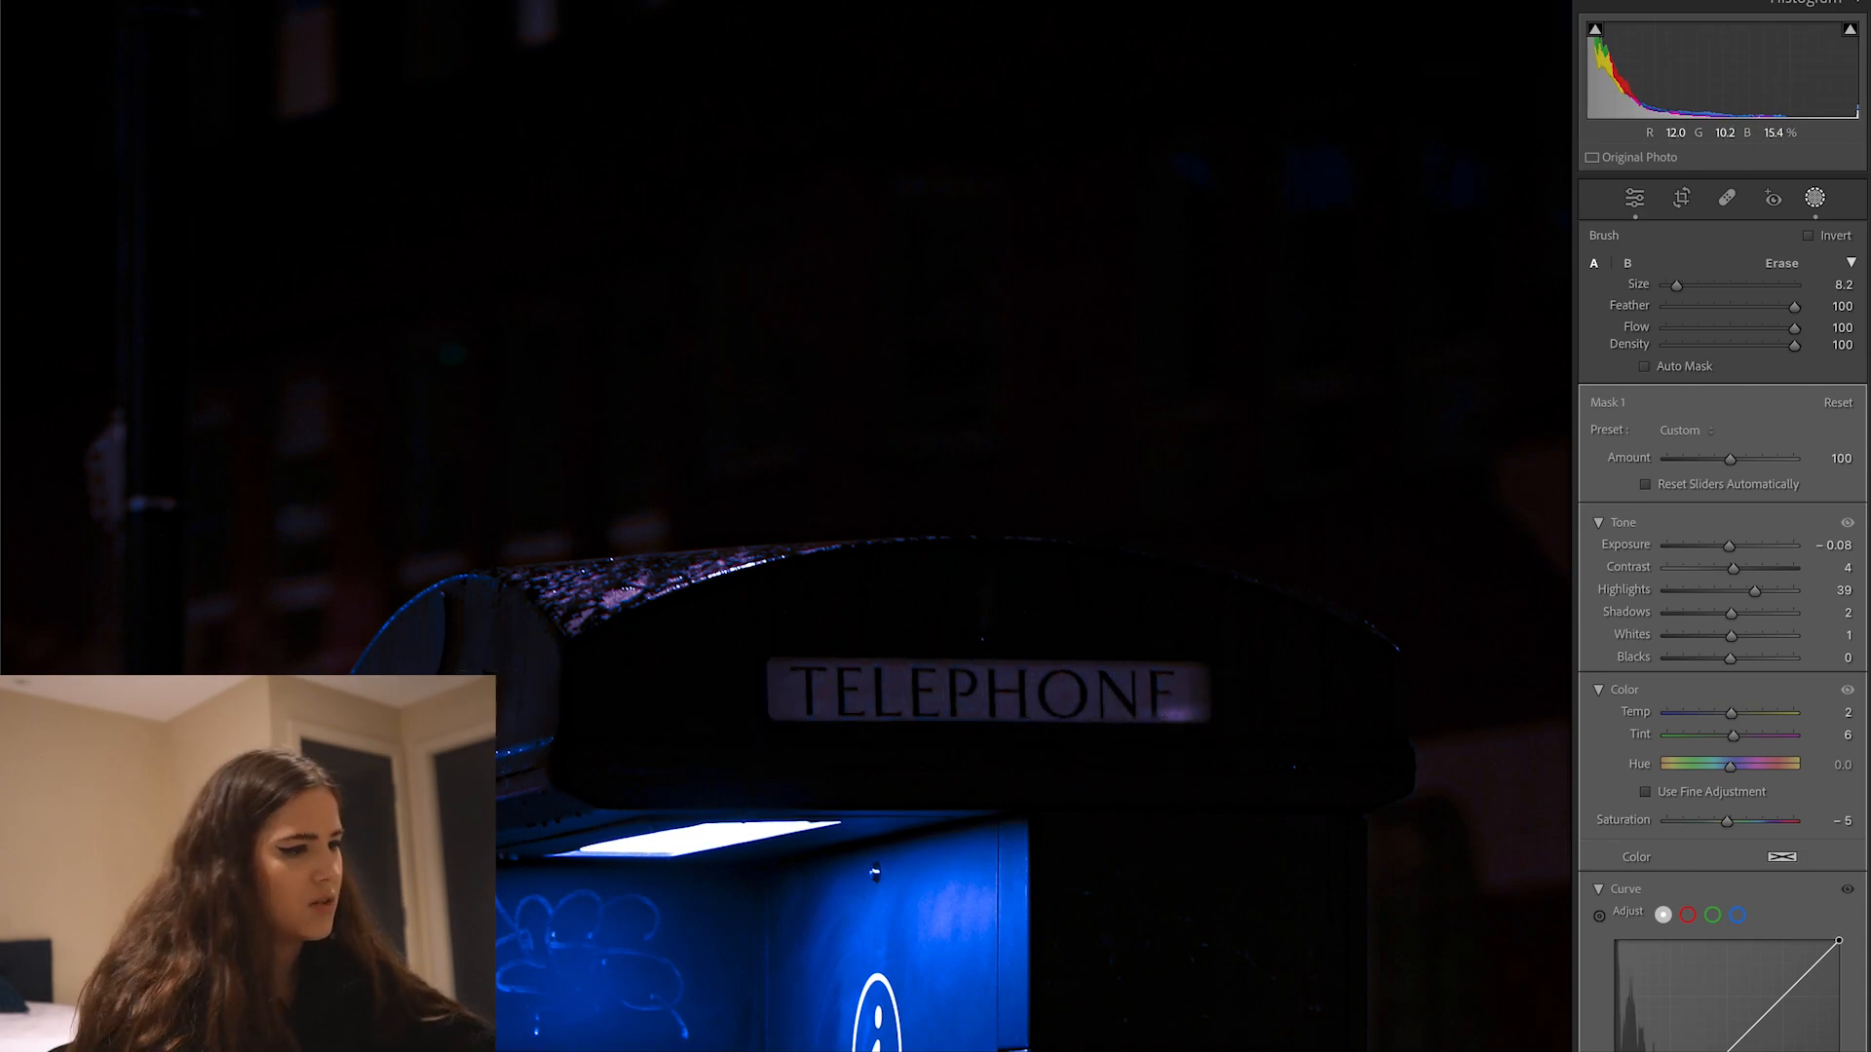
pyautogui.moveTo(497, 673); pyautogui.dragTo(515, 657)
pyautogui.moveTo(570, 589)
pyautogui.mouseDown()
pyautogui.moveTo(681, 600)
pyautogui.moveTo(812, 560)
pyautogui.moveTo(601, 577)
pyautogui.moveTo(967, 547)
pyautogui.moveTo(596, 623)
pyautogui.mouseUp()
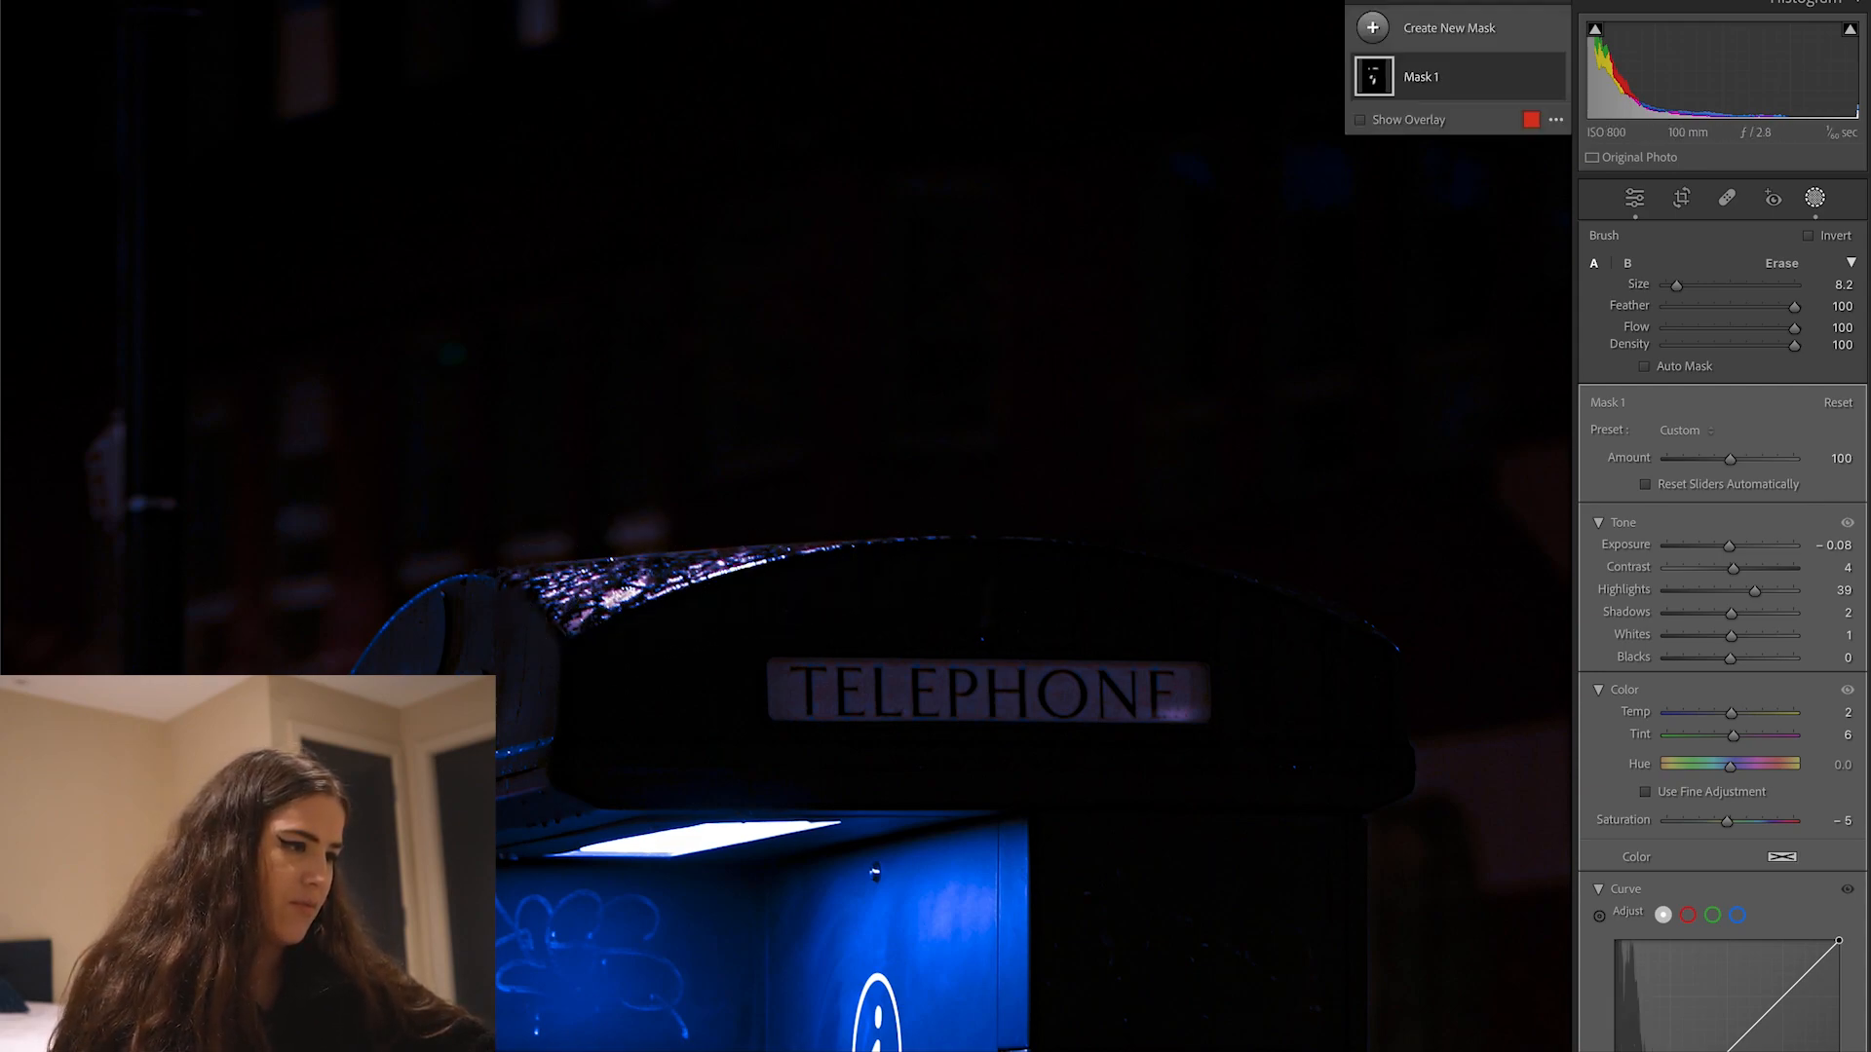
pyautogui.moveTo(478, 750)
pyautogui.mouseDown()
pyautogui.moveTo(461, 767)
pyautogui.moveTo(597, 731)
pyautogui.mouseUp()
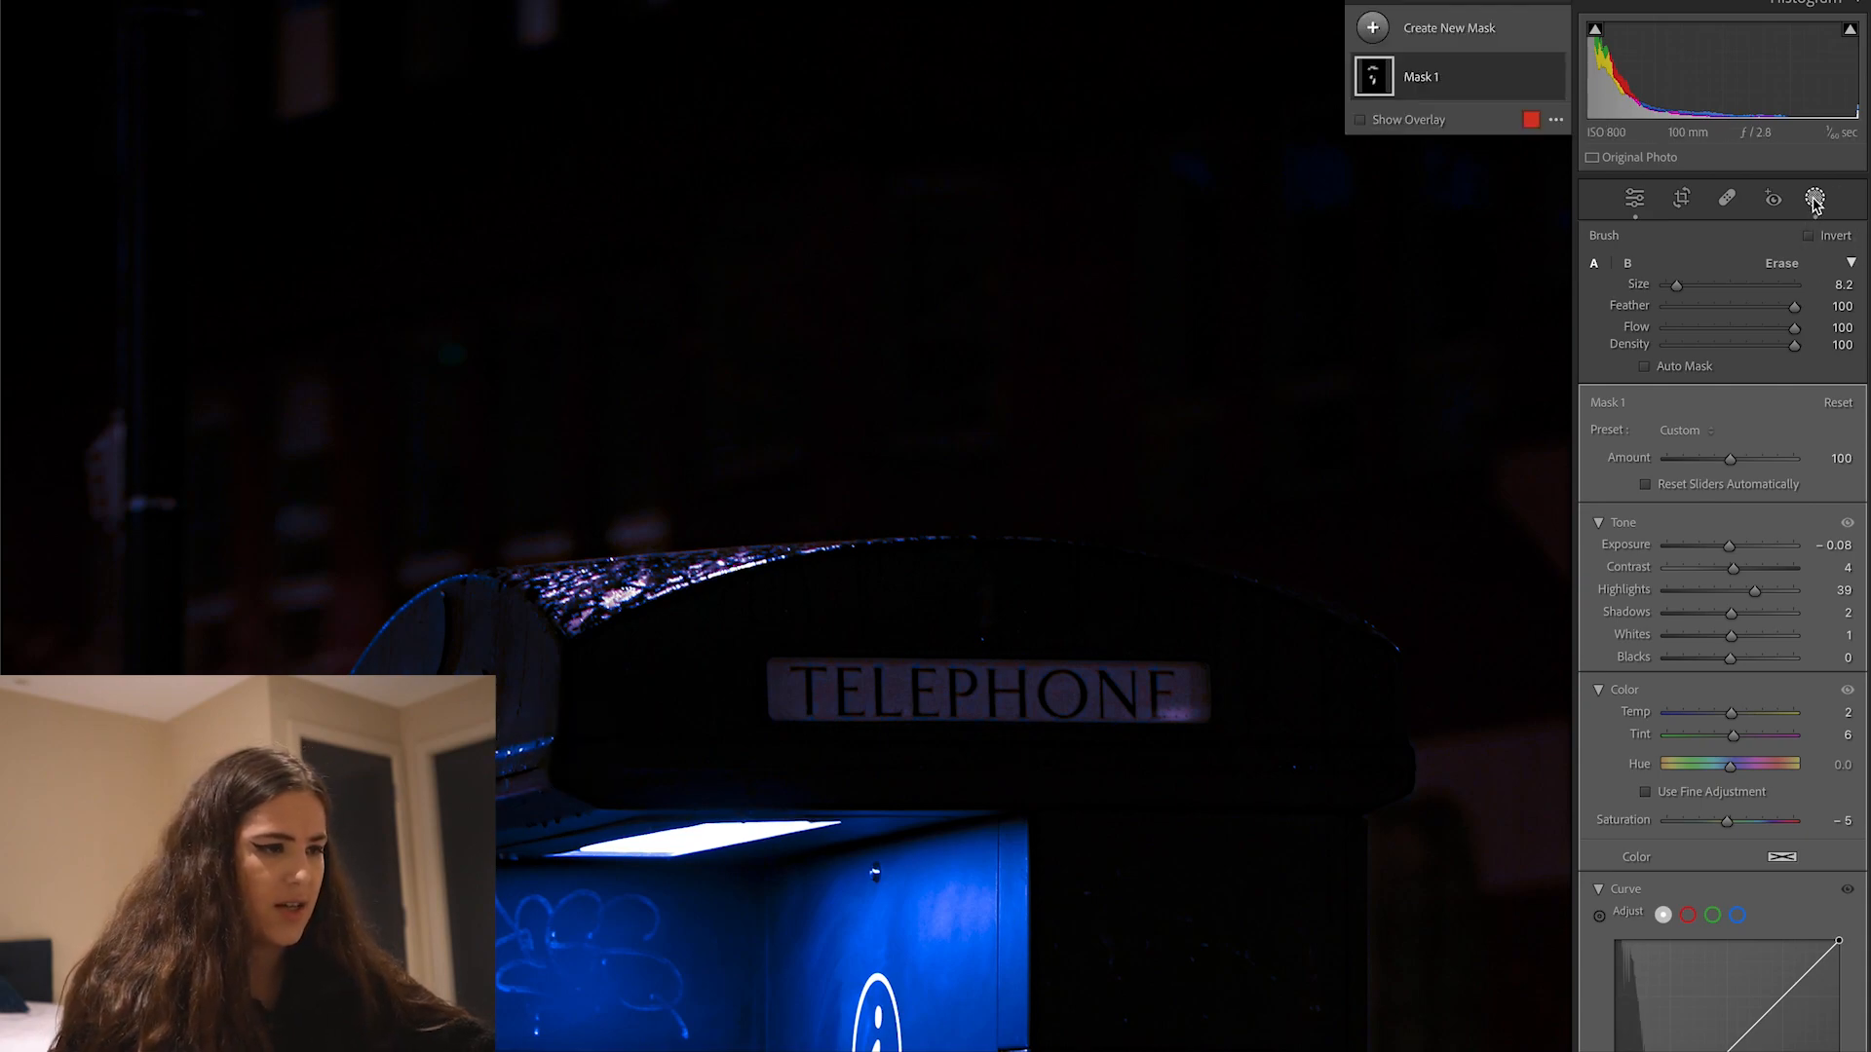
pyautogui.click(1814, 198)
pyautogui.click(1069, 480)
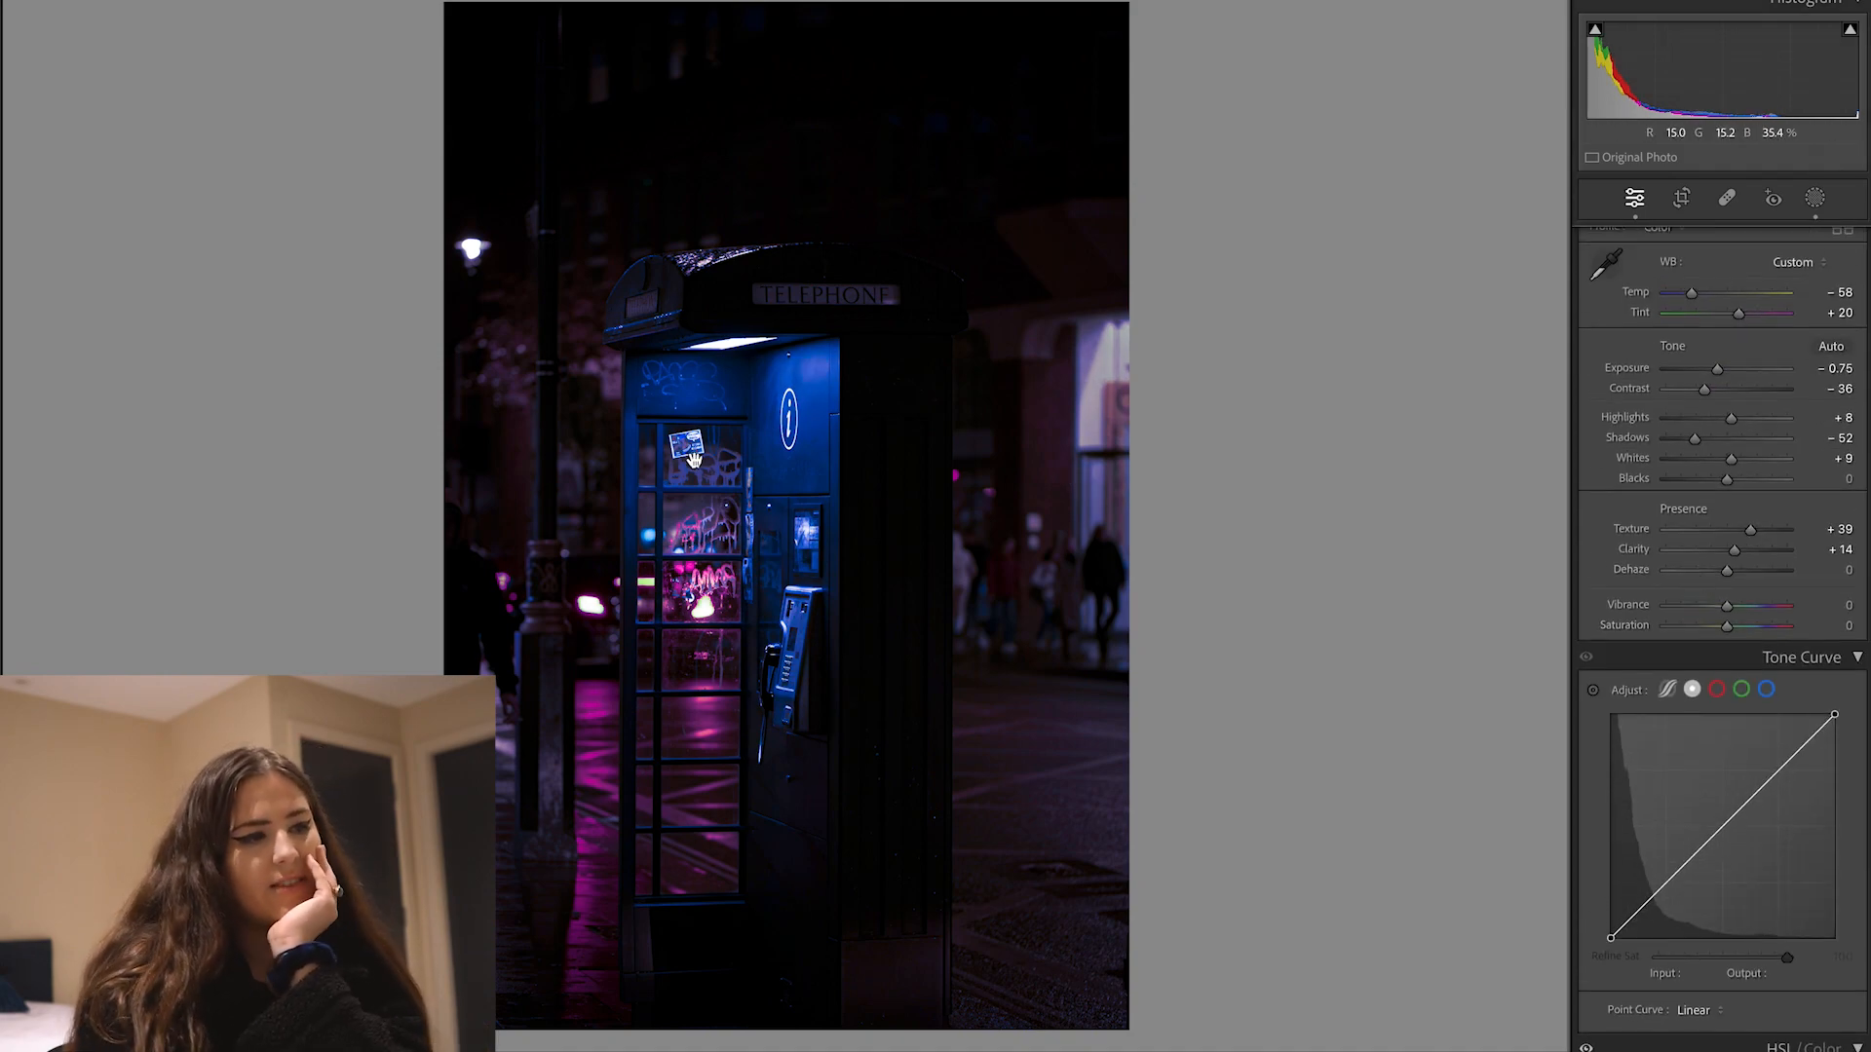
# - Examine the edited photo as a whole and up close to judge the final look
pyautogui.press('super+minus')
pyautogui.press('super+minus')
pyautogui.press('super+minus')
pyautogui.press('super+equal')
pyautogui.press('super+equal')
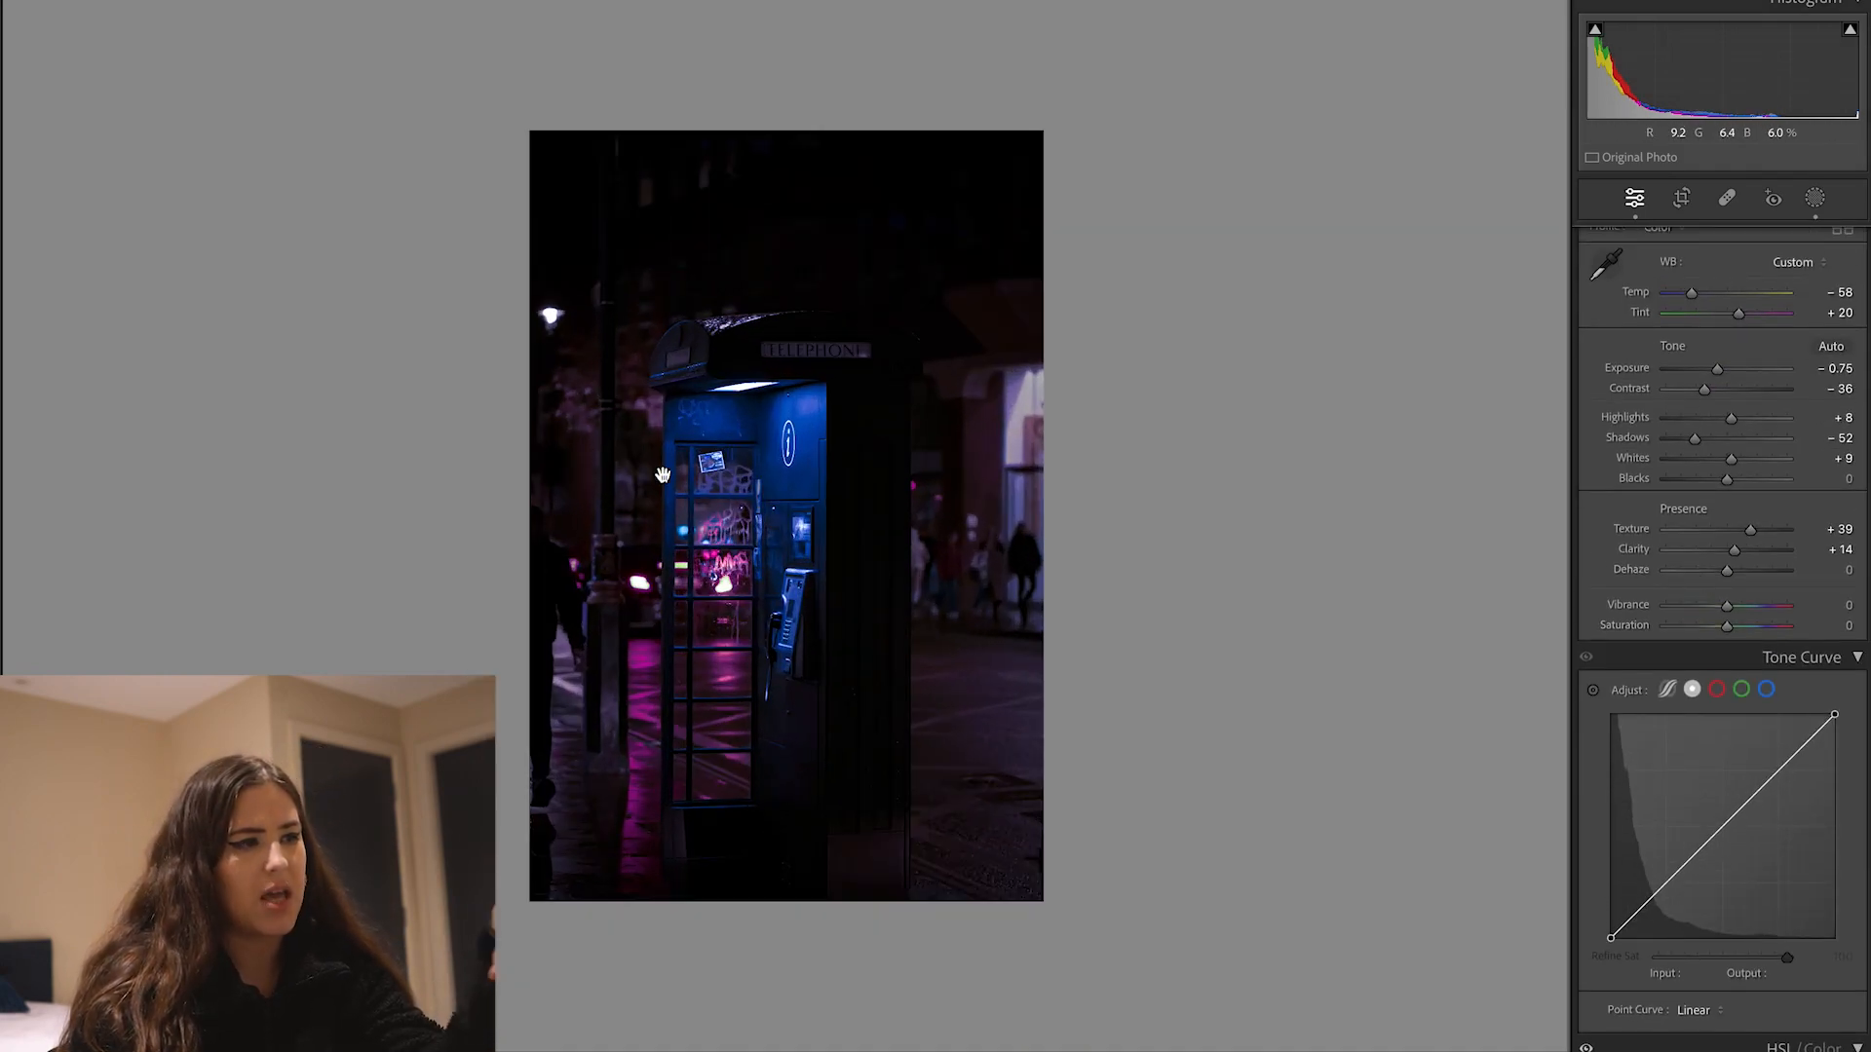
pyautogui.press('super+equal')
pyautogui.press('super+equal')
pyautogui.press('super+minus')
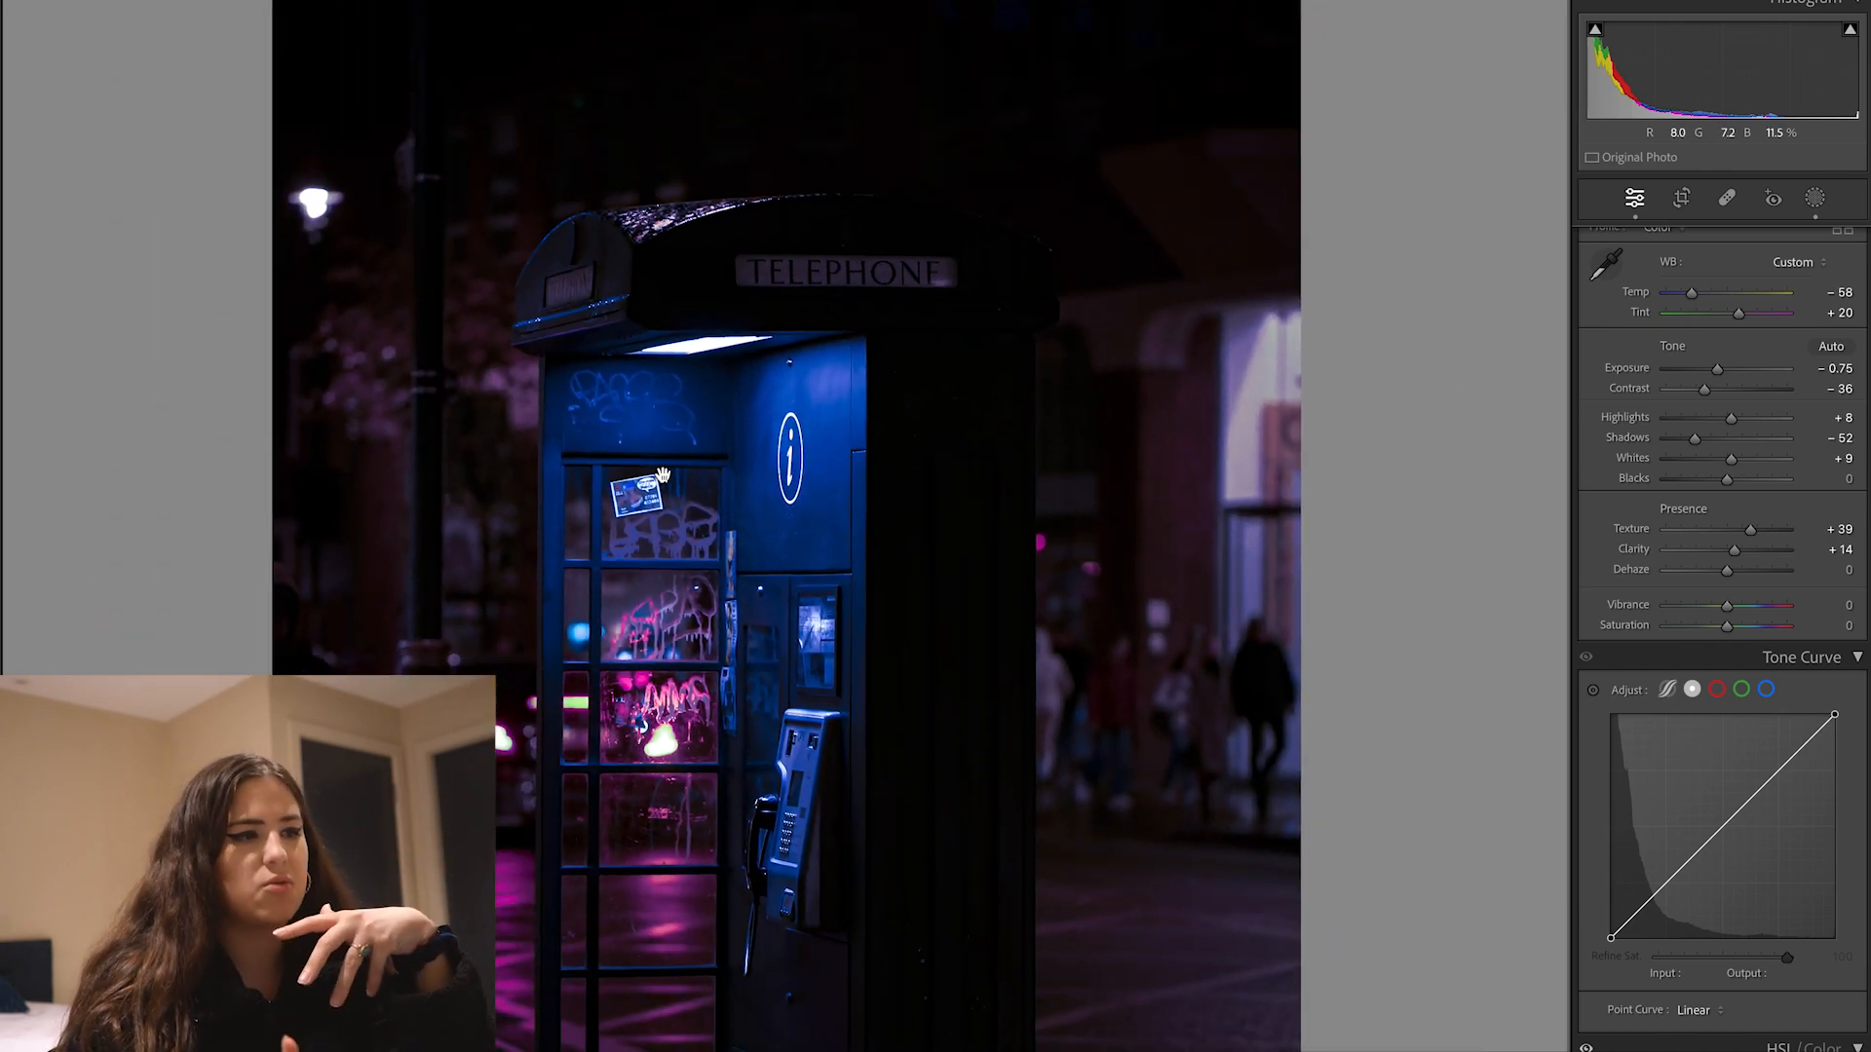
pyautogui.press('super+minus')
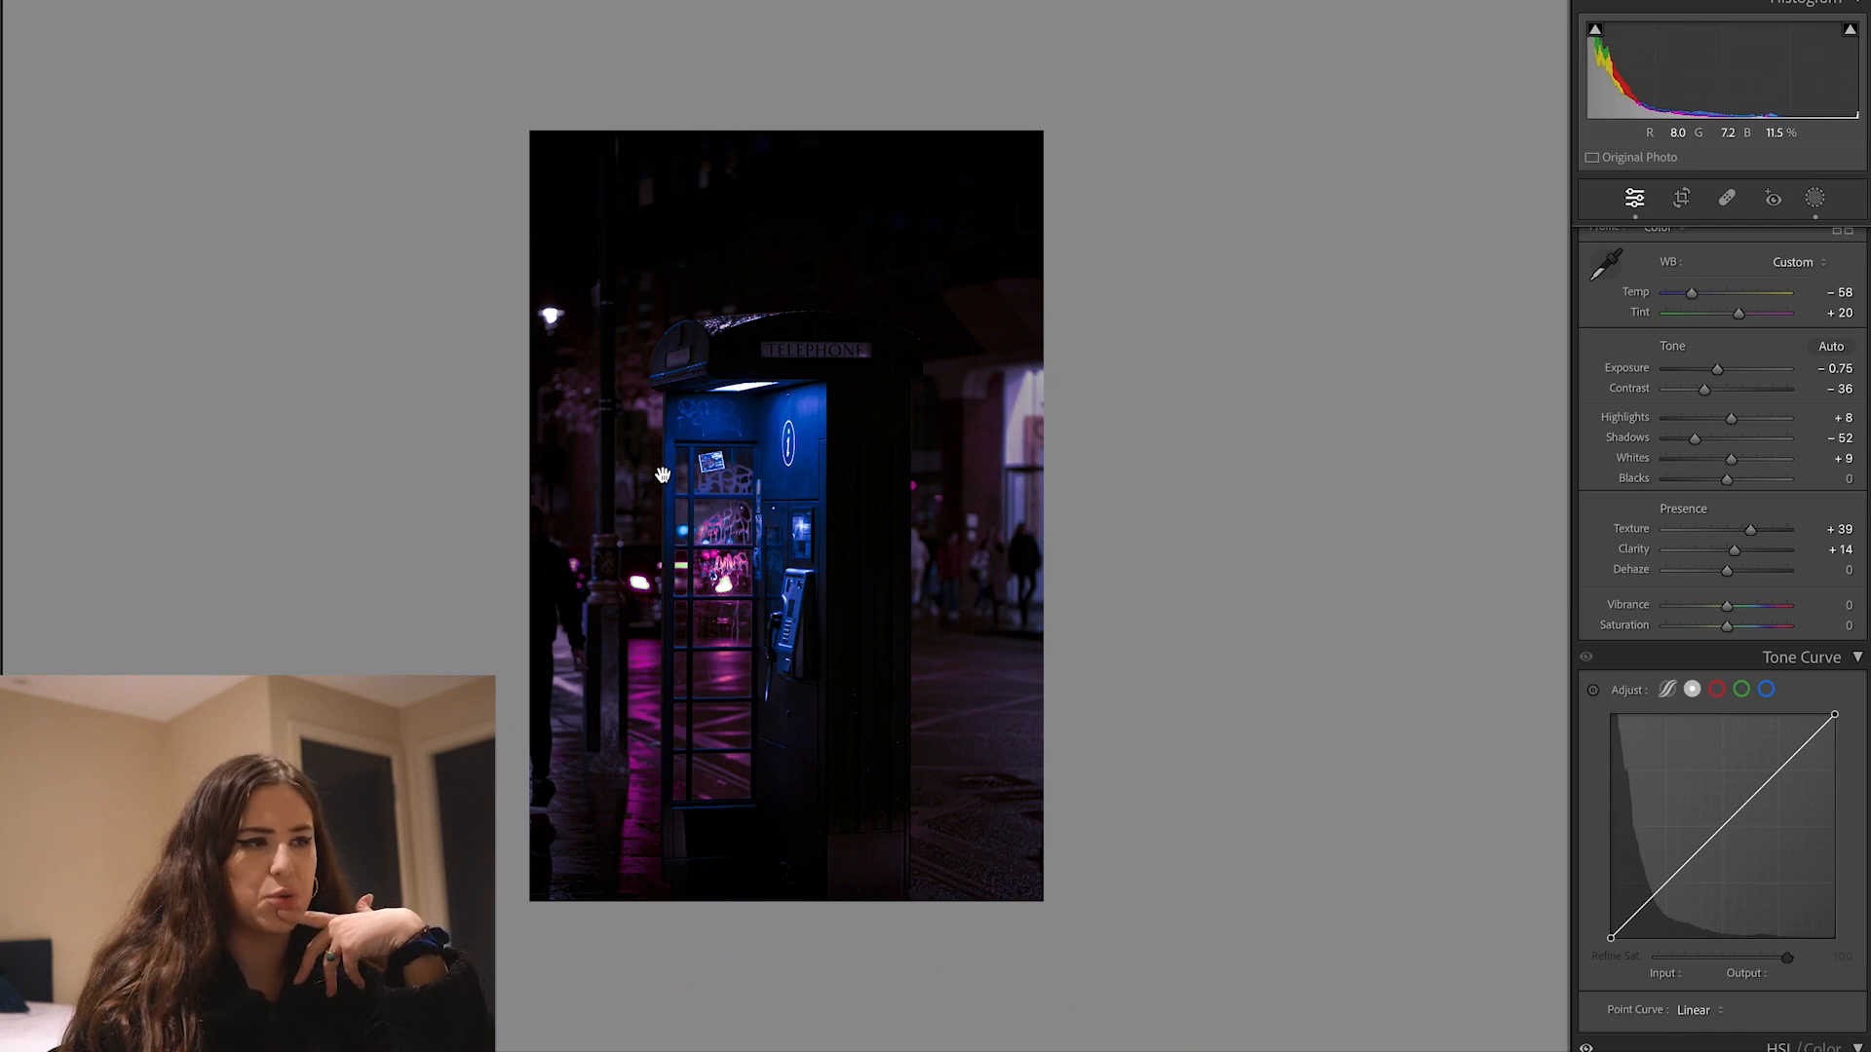
pyautogui.press('super+equal')
pyautogui.press('super+equal')
pyautogui.press('super+equal')
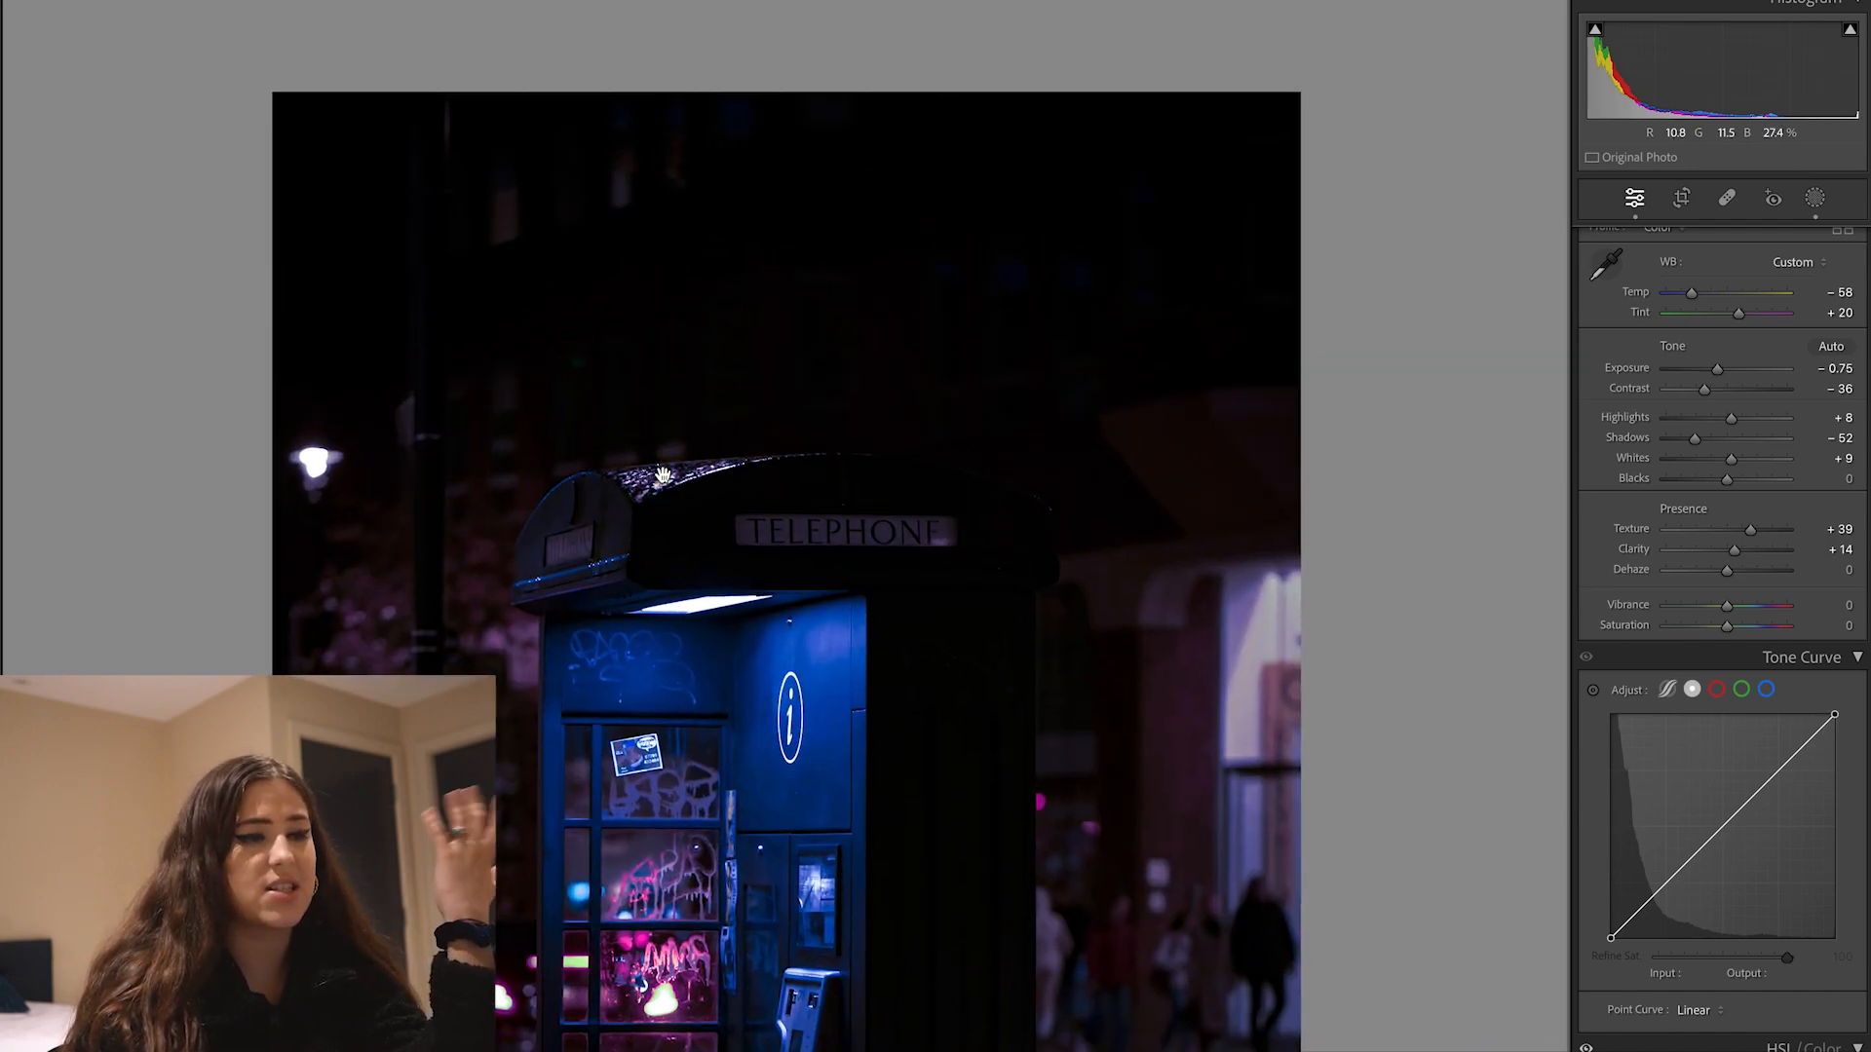
pyautogui.press('super+minus')
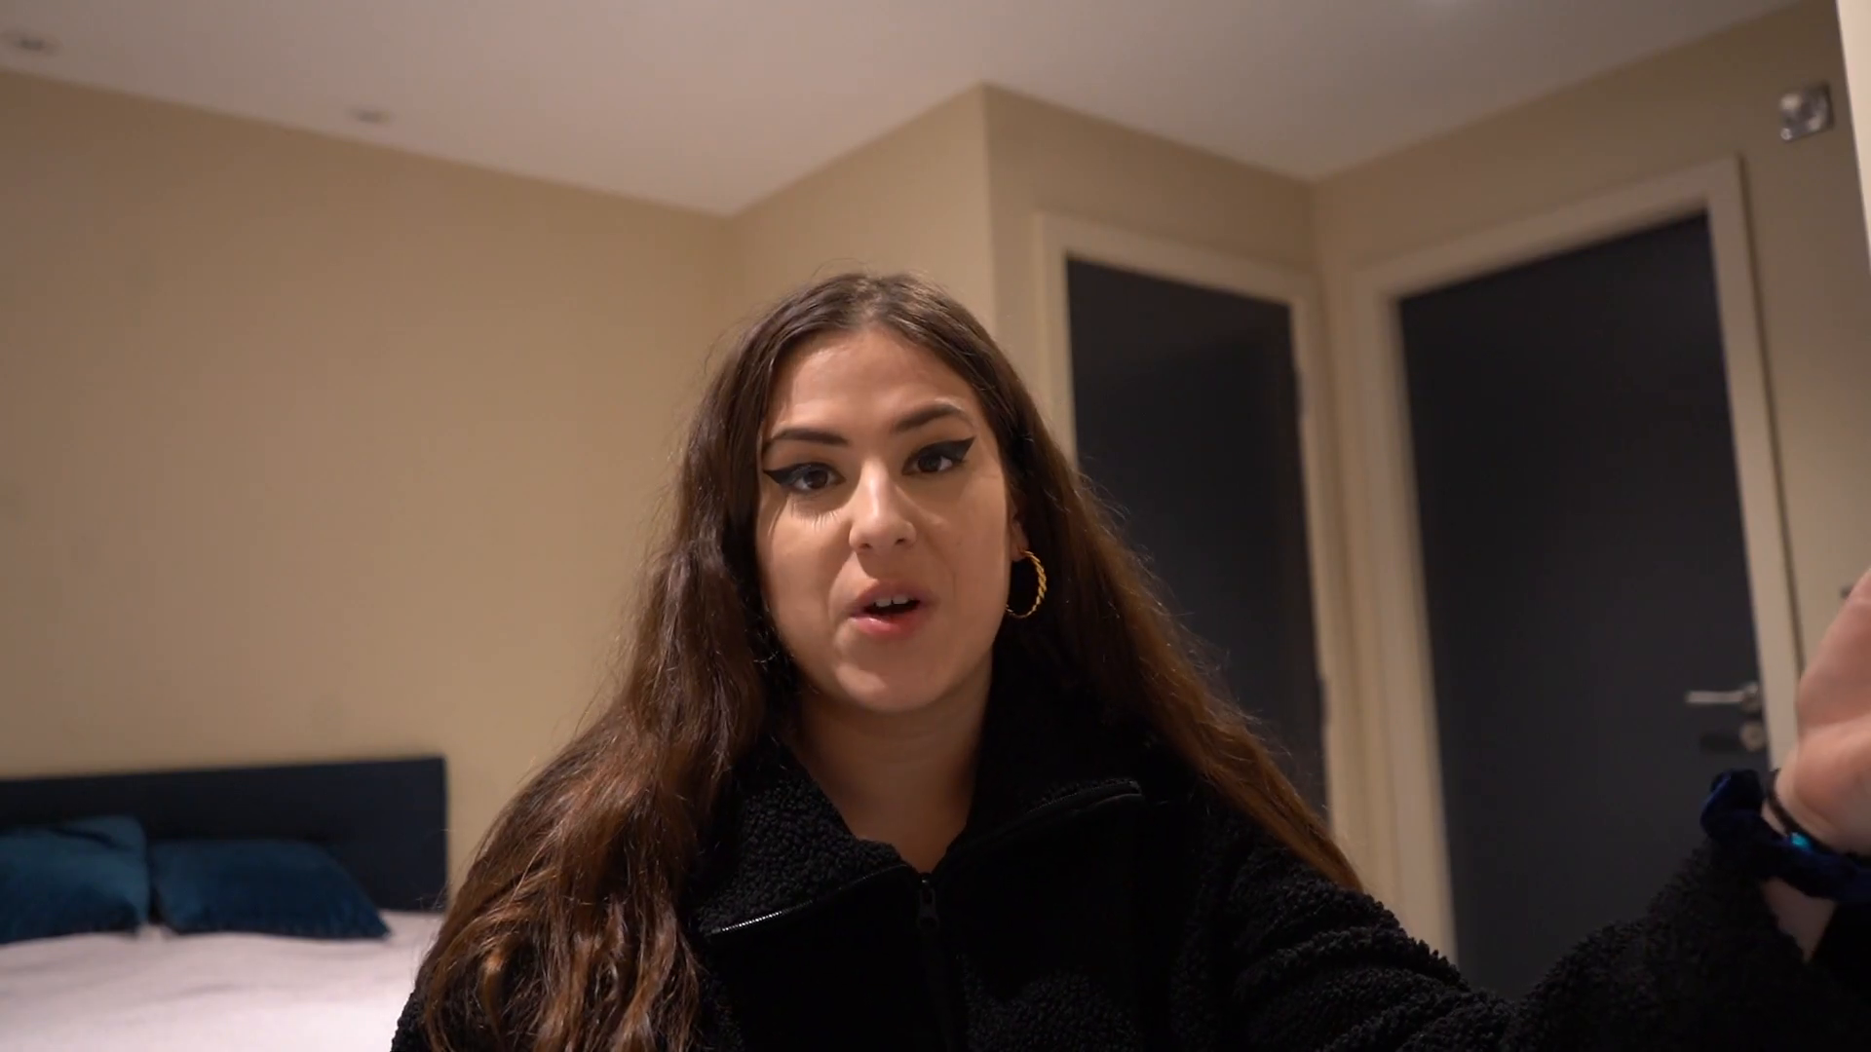